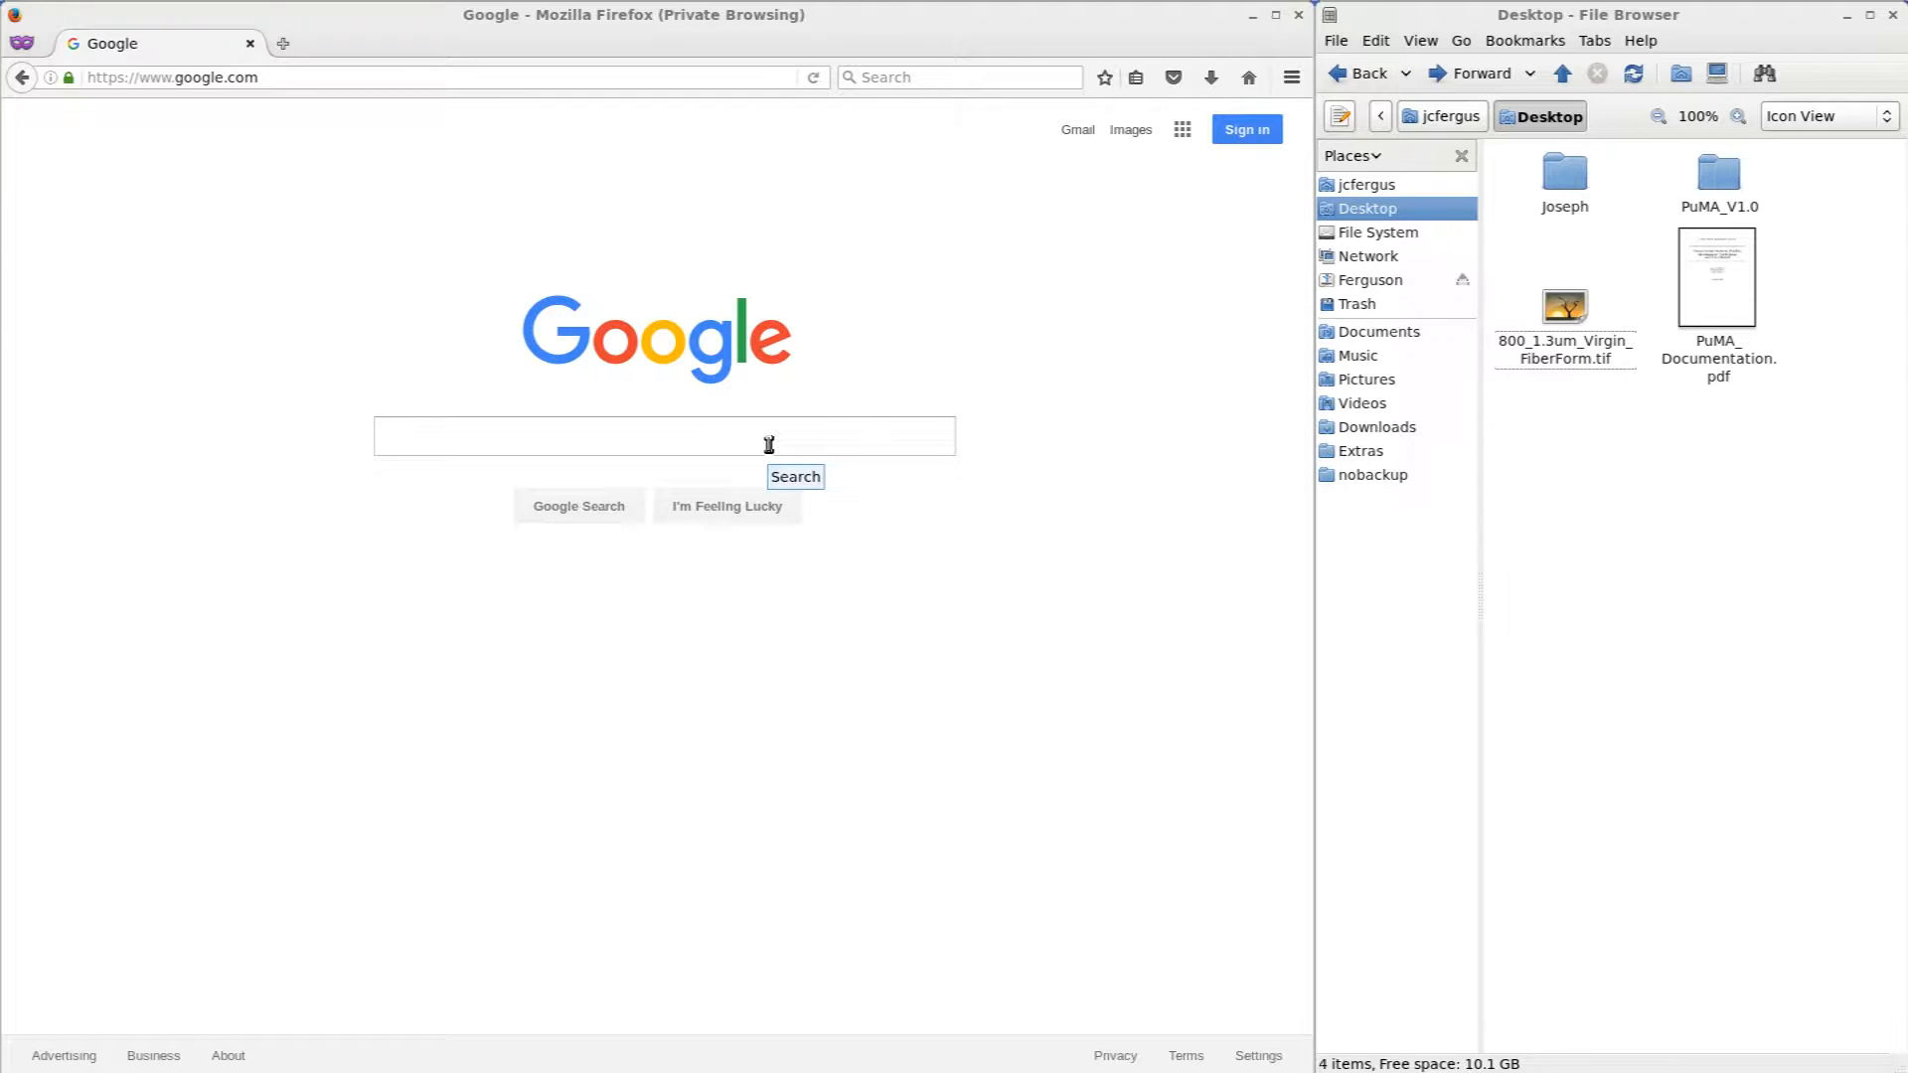
- Search Google for "fiji download" and open the Fiji/Downloads page on the ImageJ site
click(553, 436)
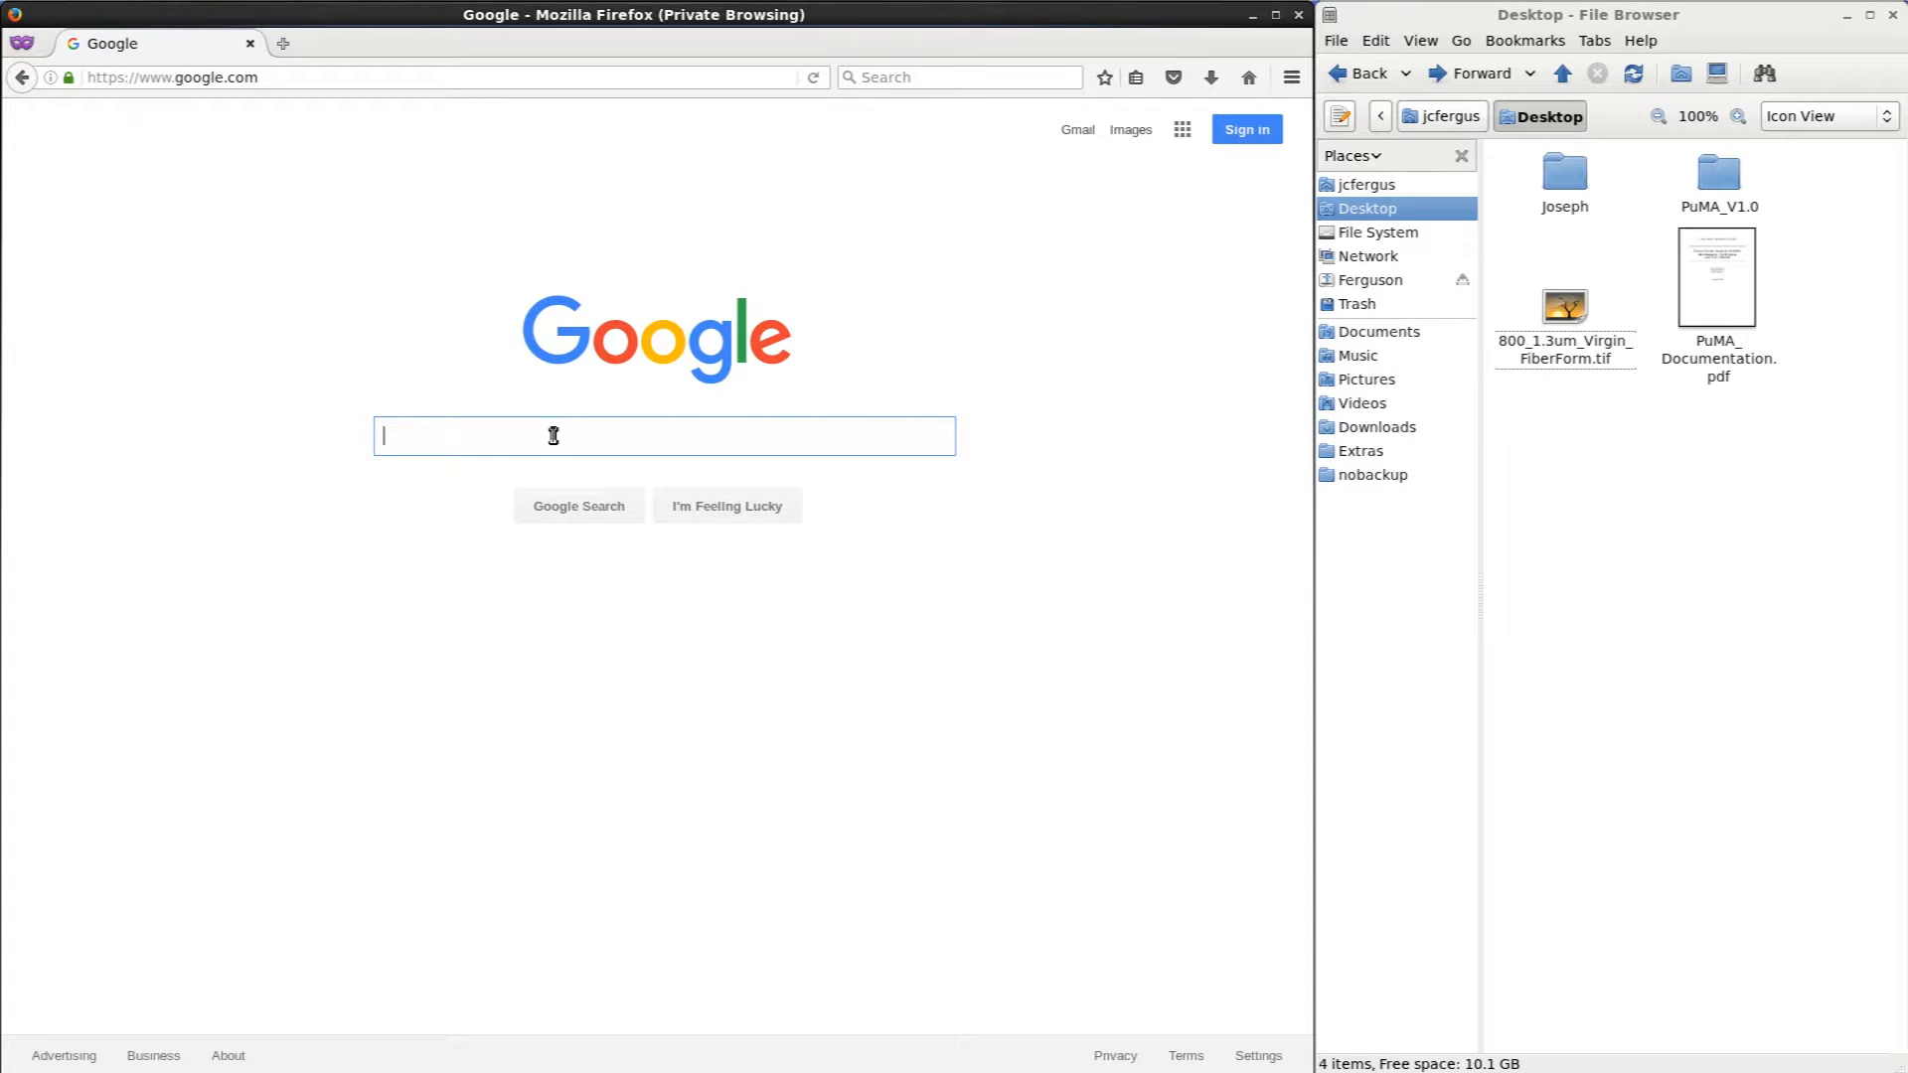
text(fiji download)
key(Return)
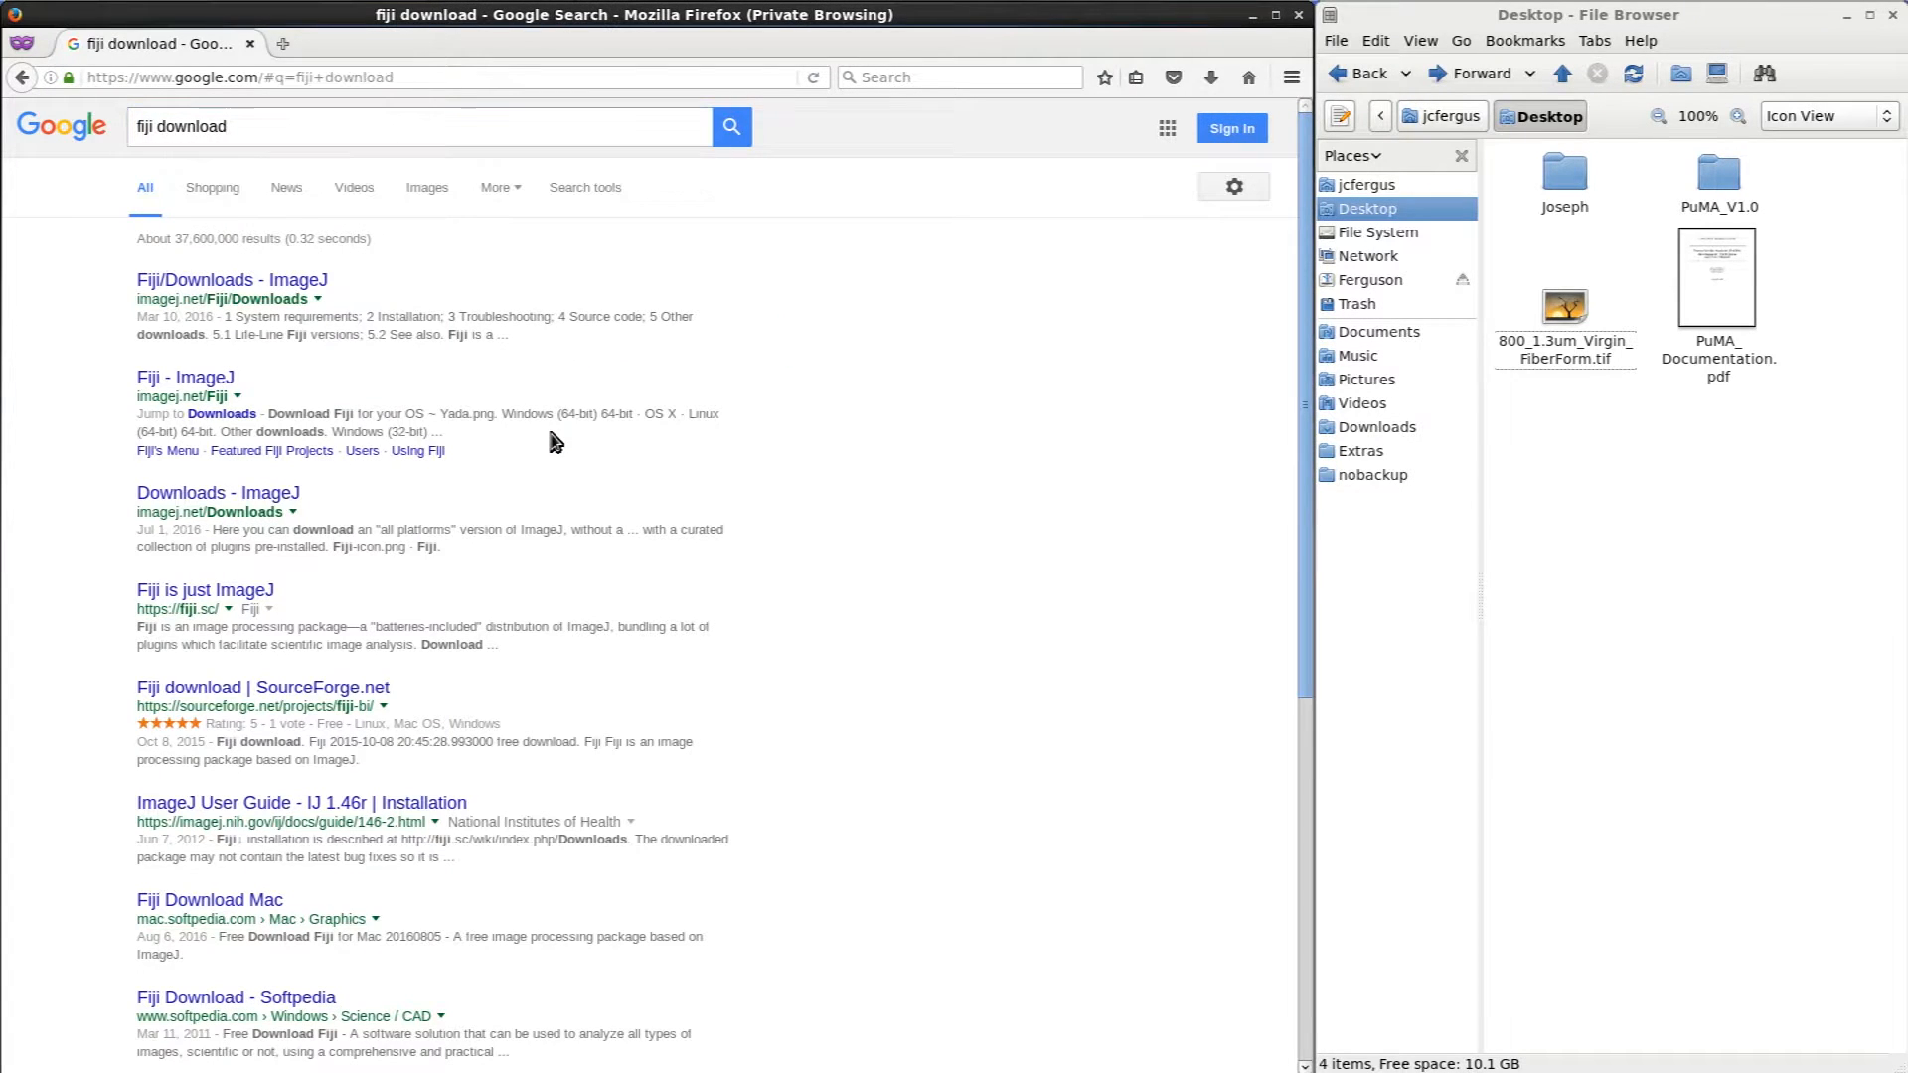
click(267, 287)
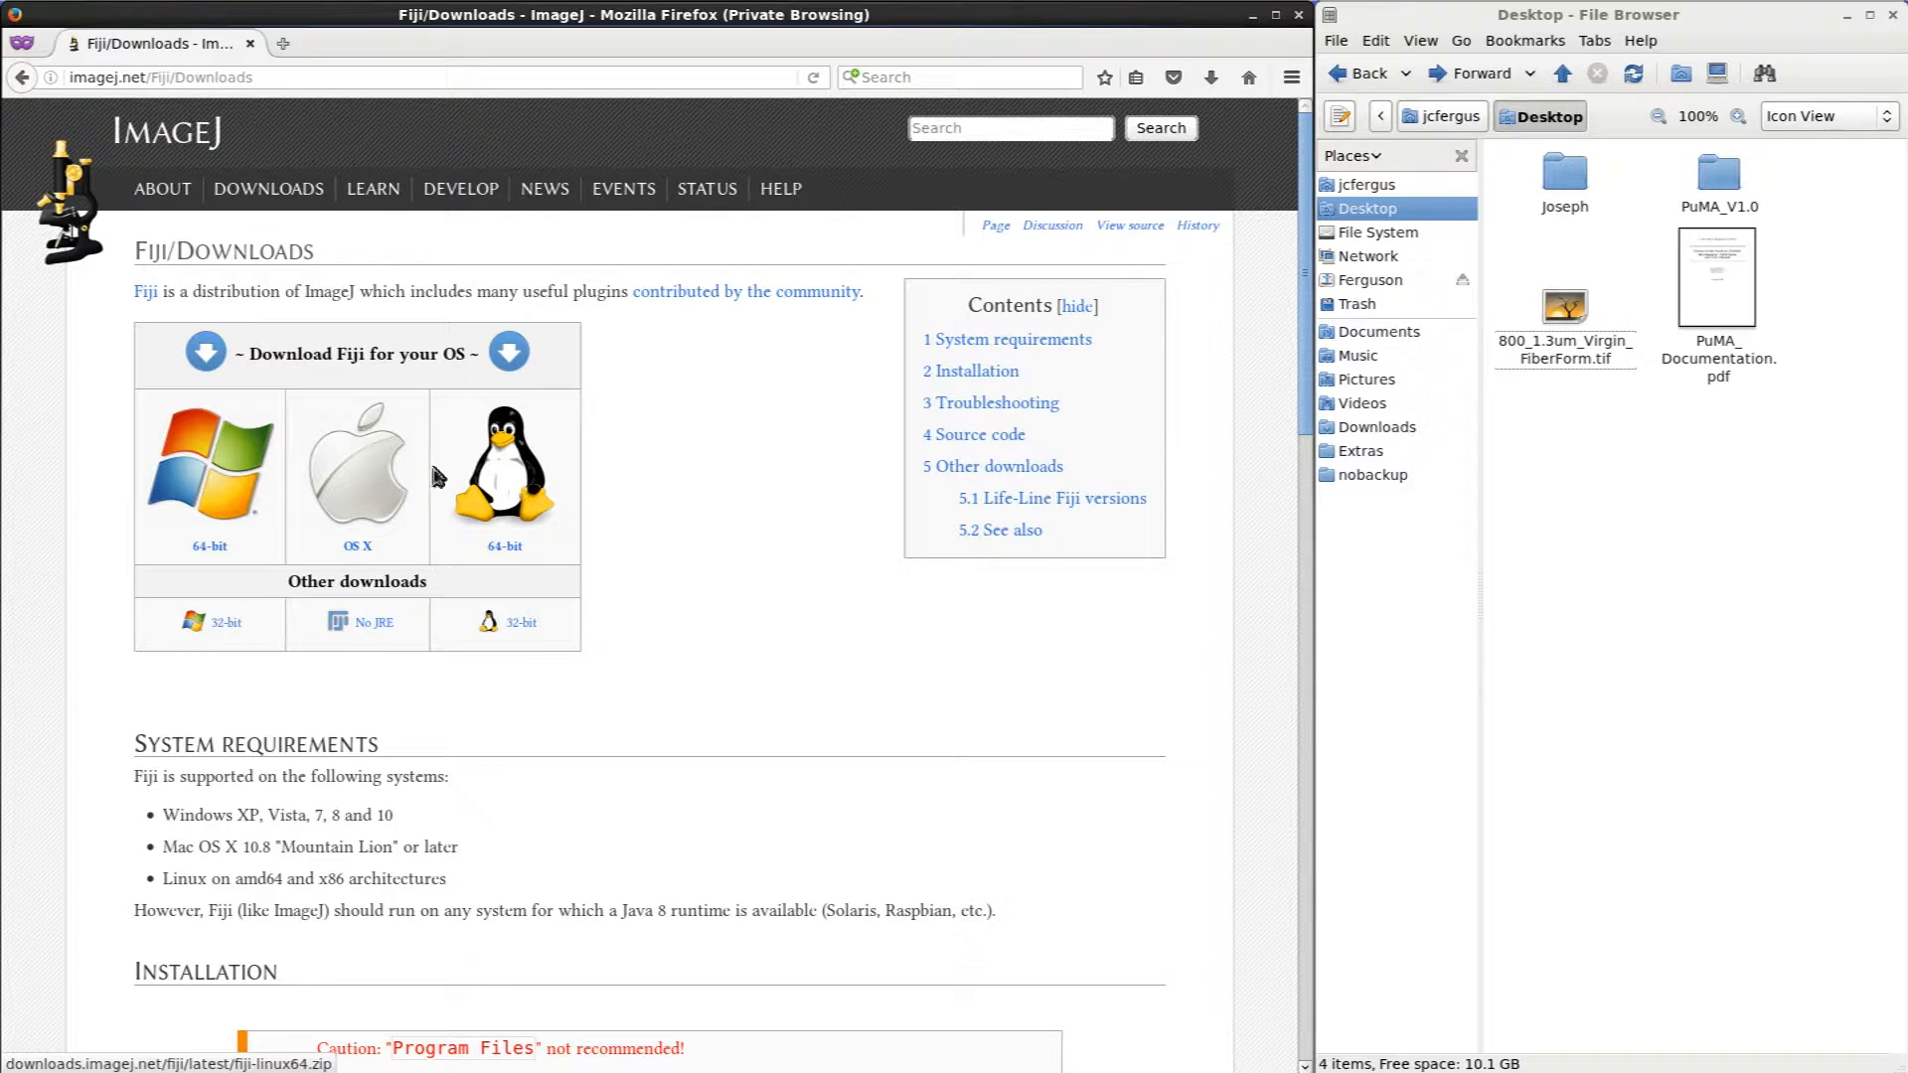
- Download the 64-bit Linux build of Fiji and place fiji-linux64(1).zip in the Desktop folder
click(510, 512)
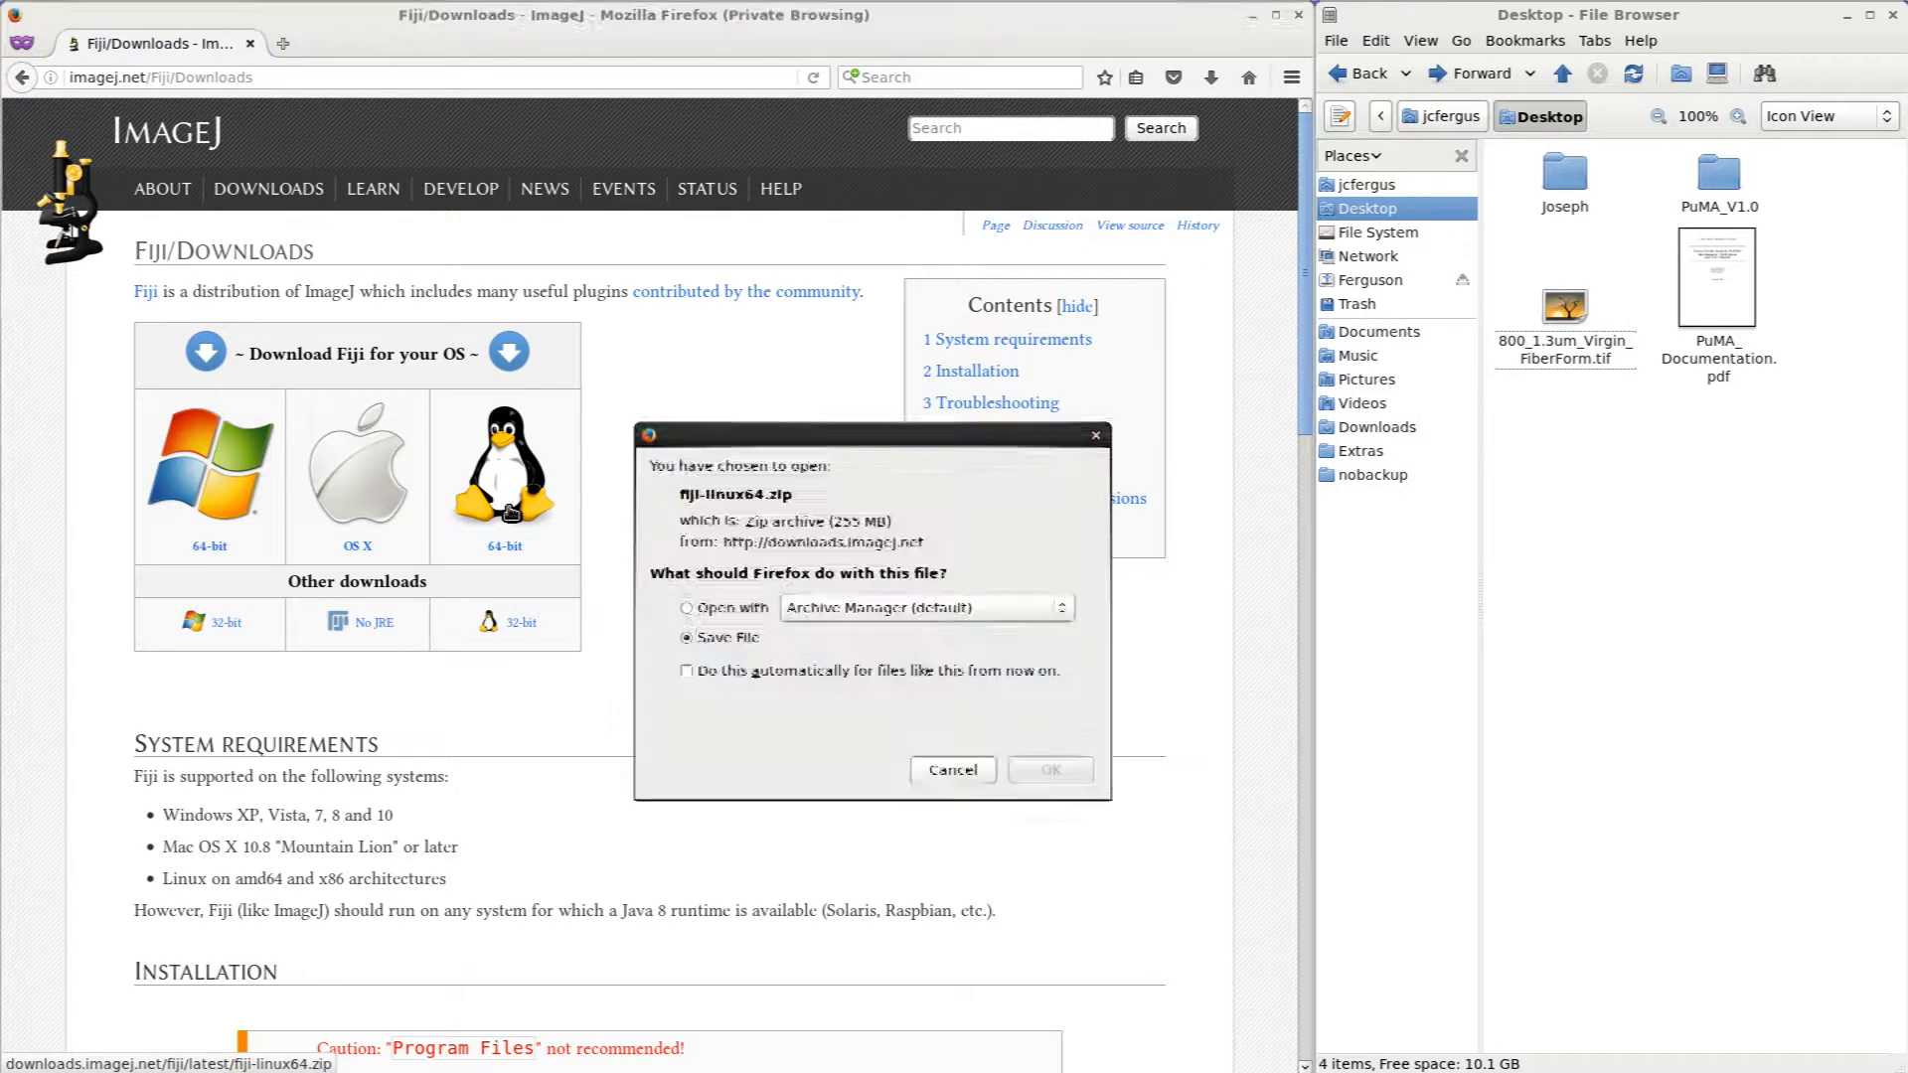
click(1039, 731)
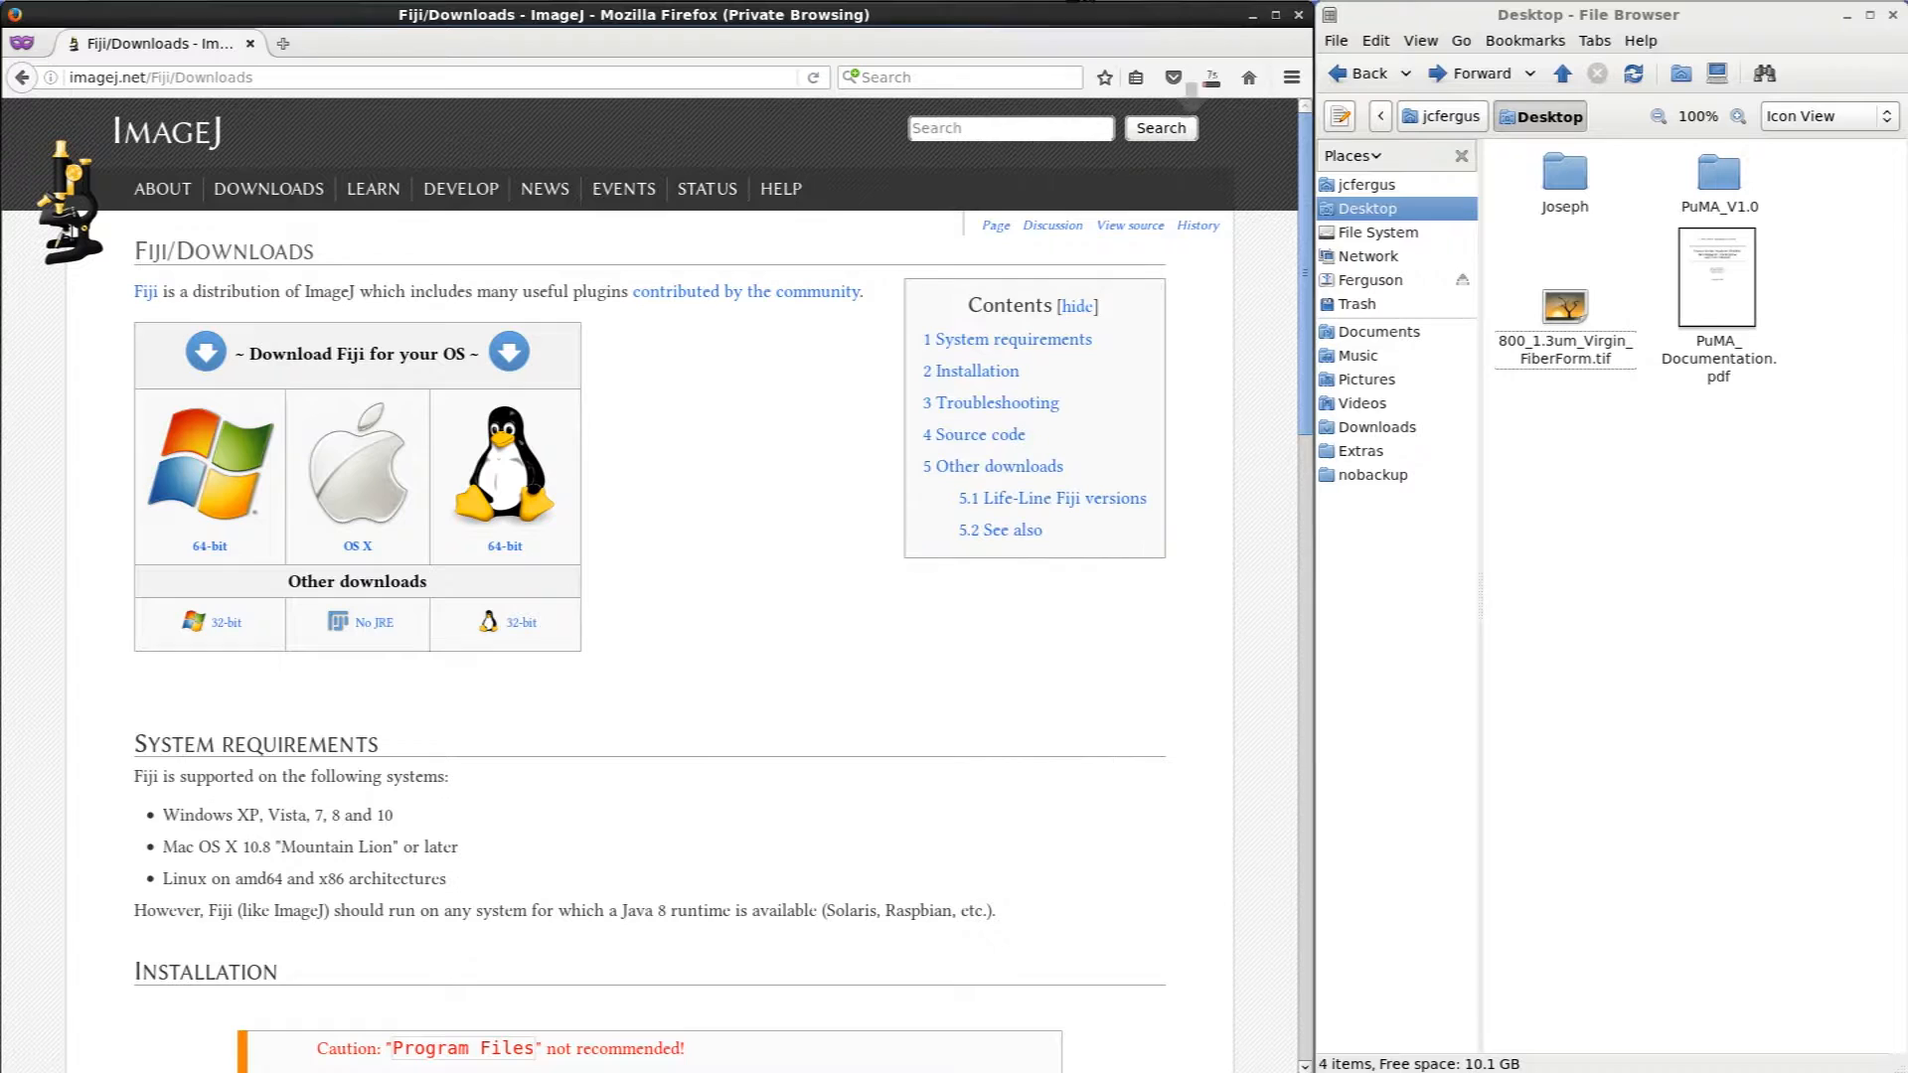
click(1211, 78)
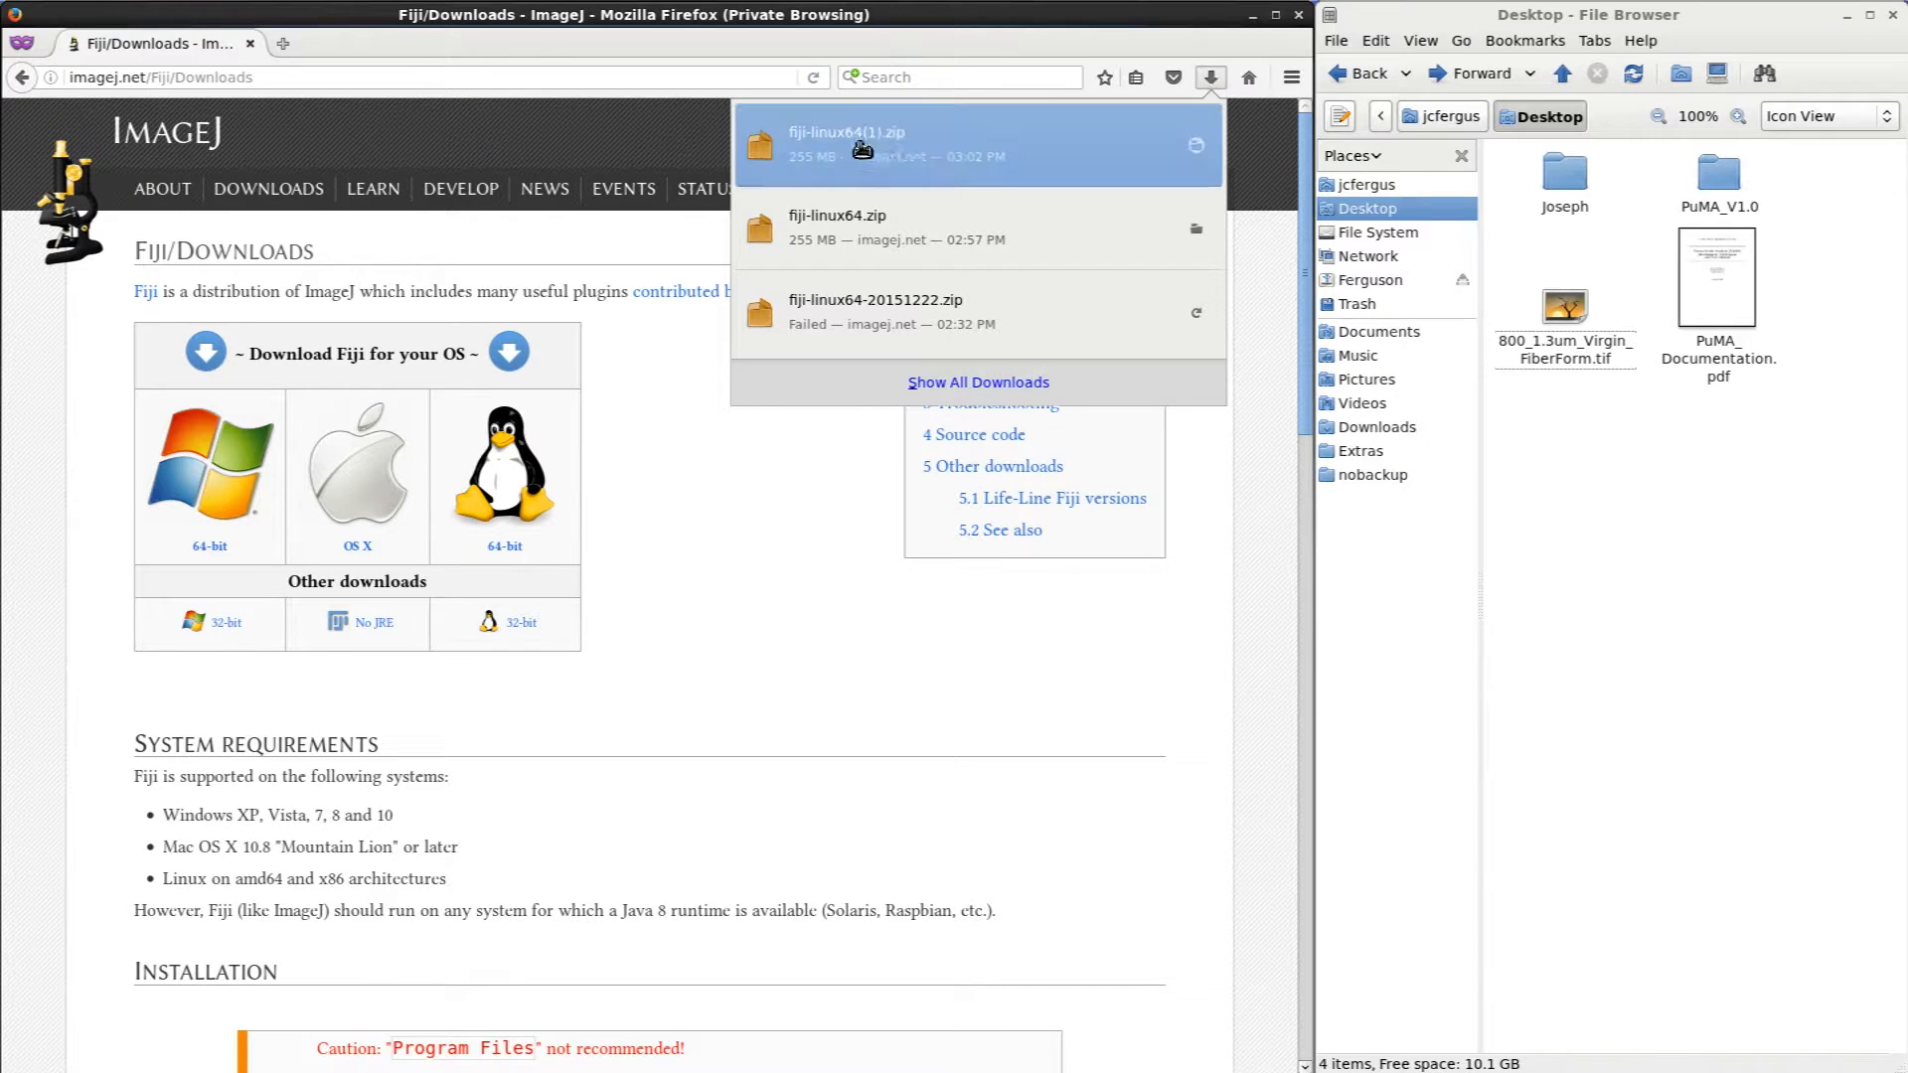
drag(888, 162, 1586, 492)
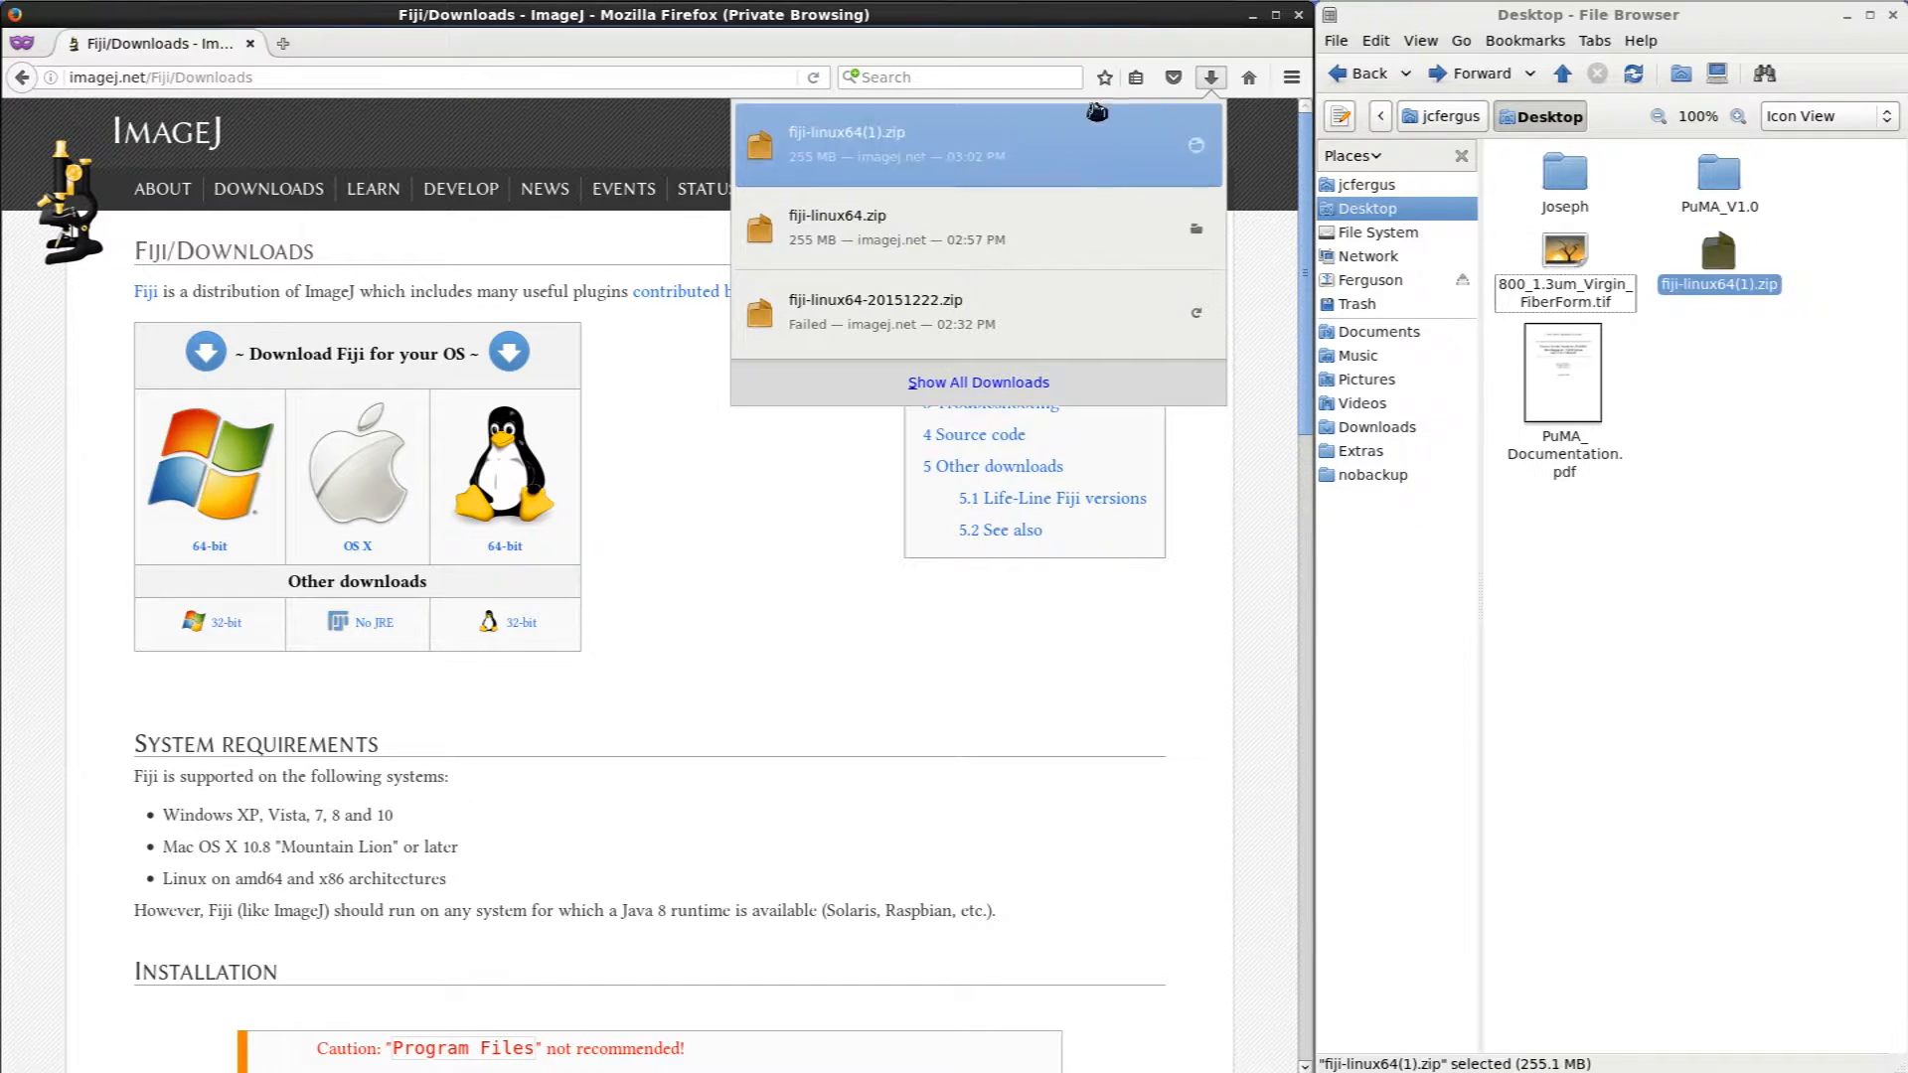
click(1213, 84)
- Extract fiji-linux64(1).zip on the Desktop and launch ImageJ-linux64 from the Fiji.app folder
right_click(1716, 255)
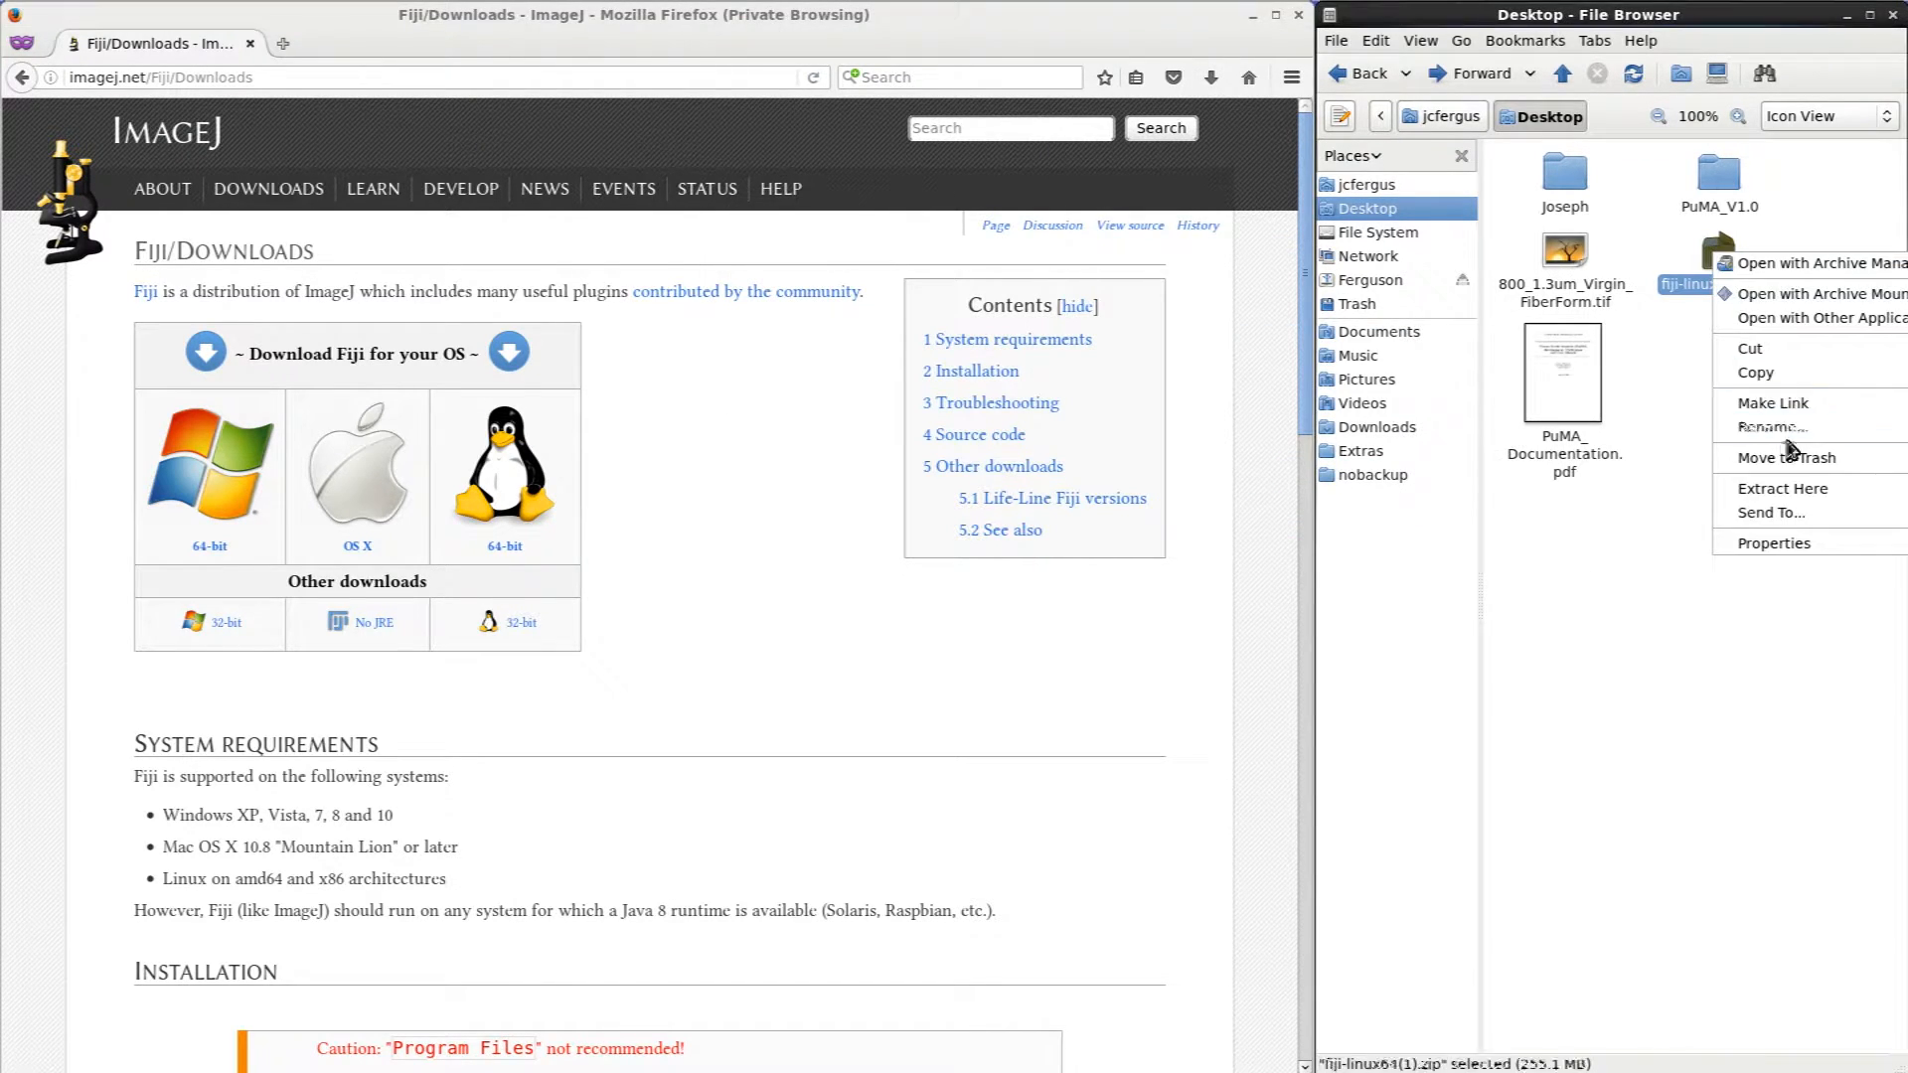
click(1789, 492)
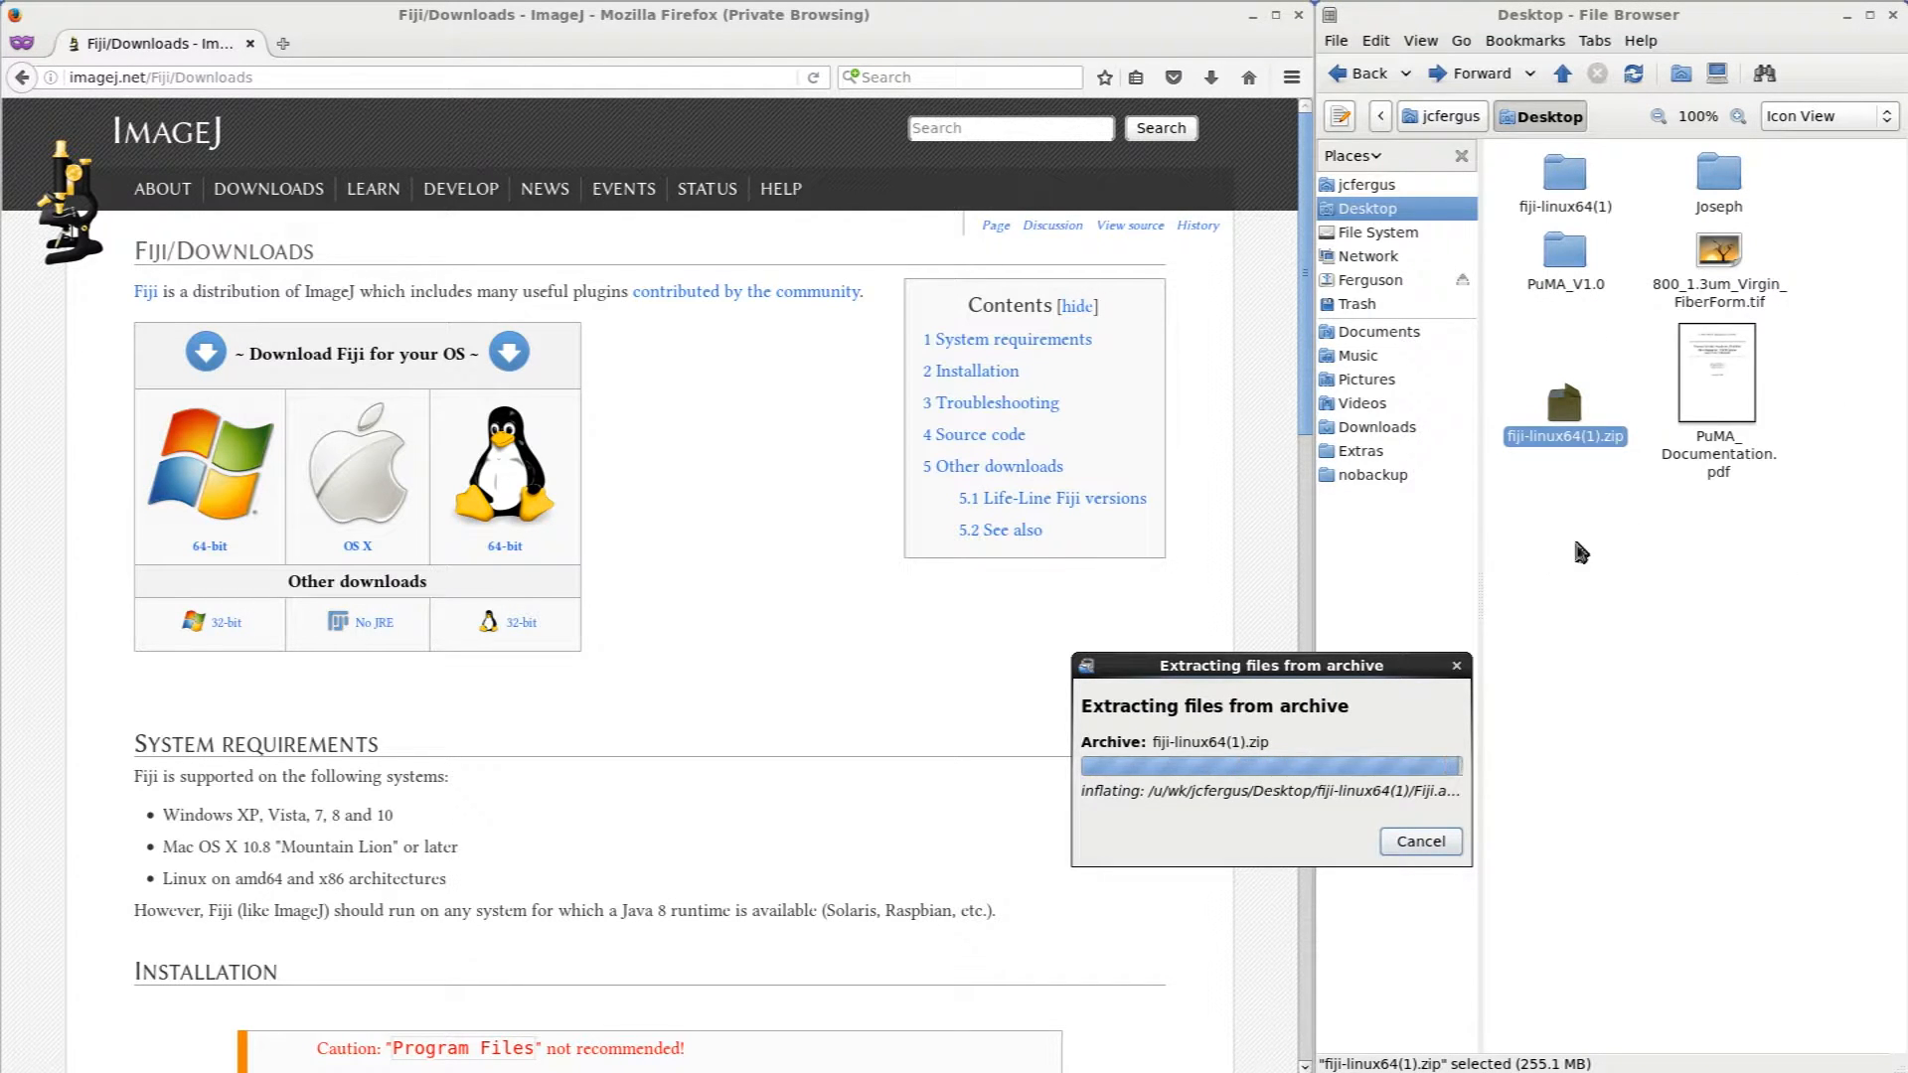
double_click(1566, 175)
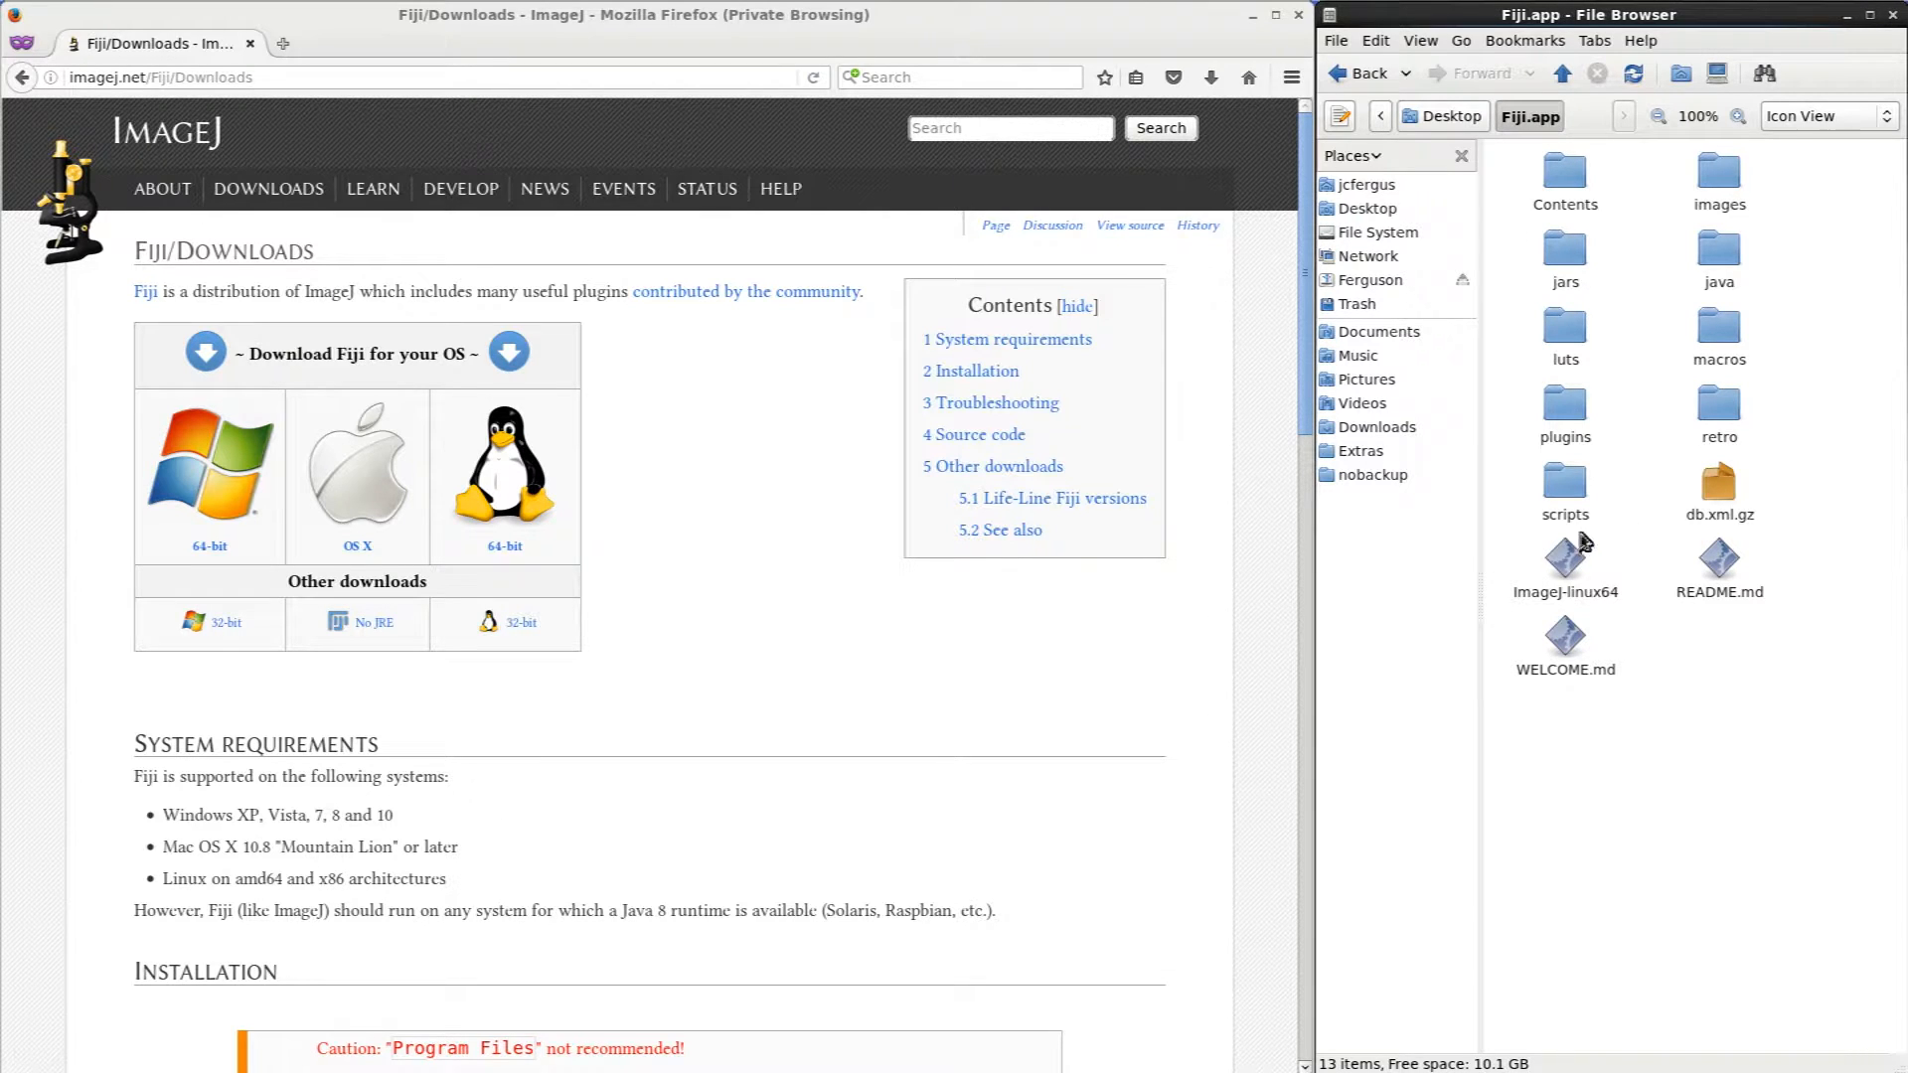
double_click(1565, 558)
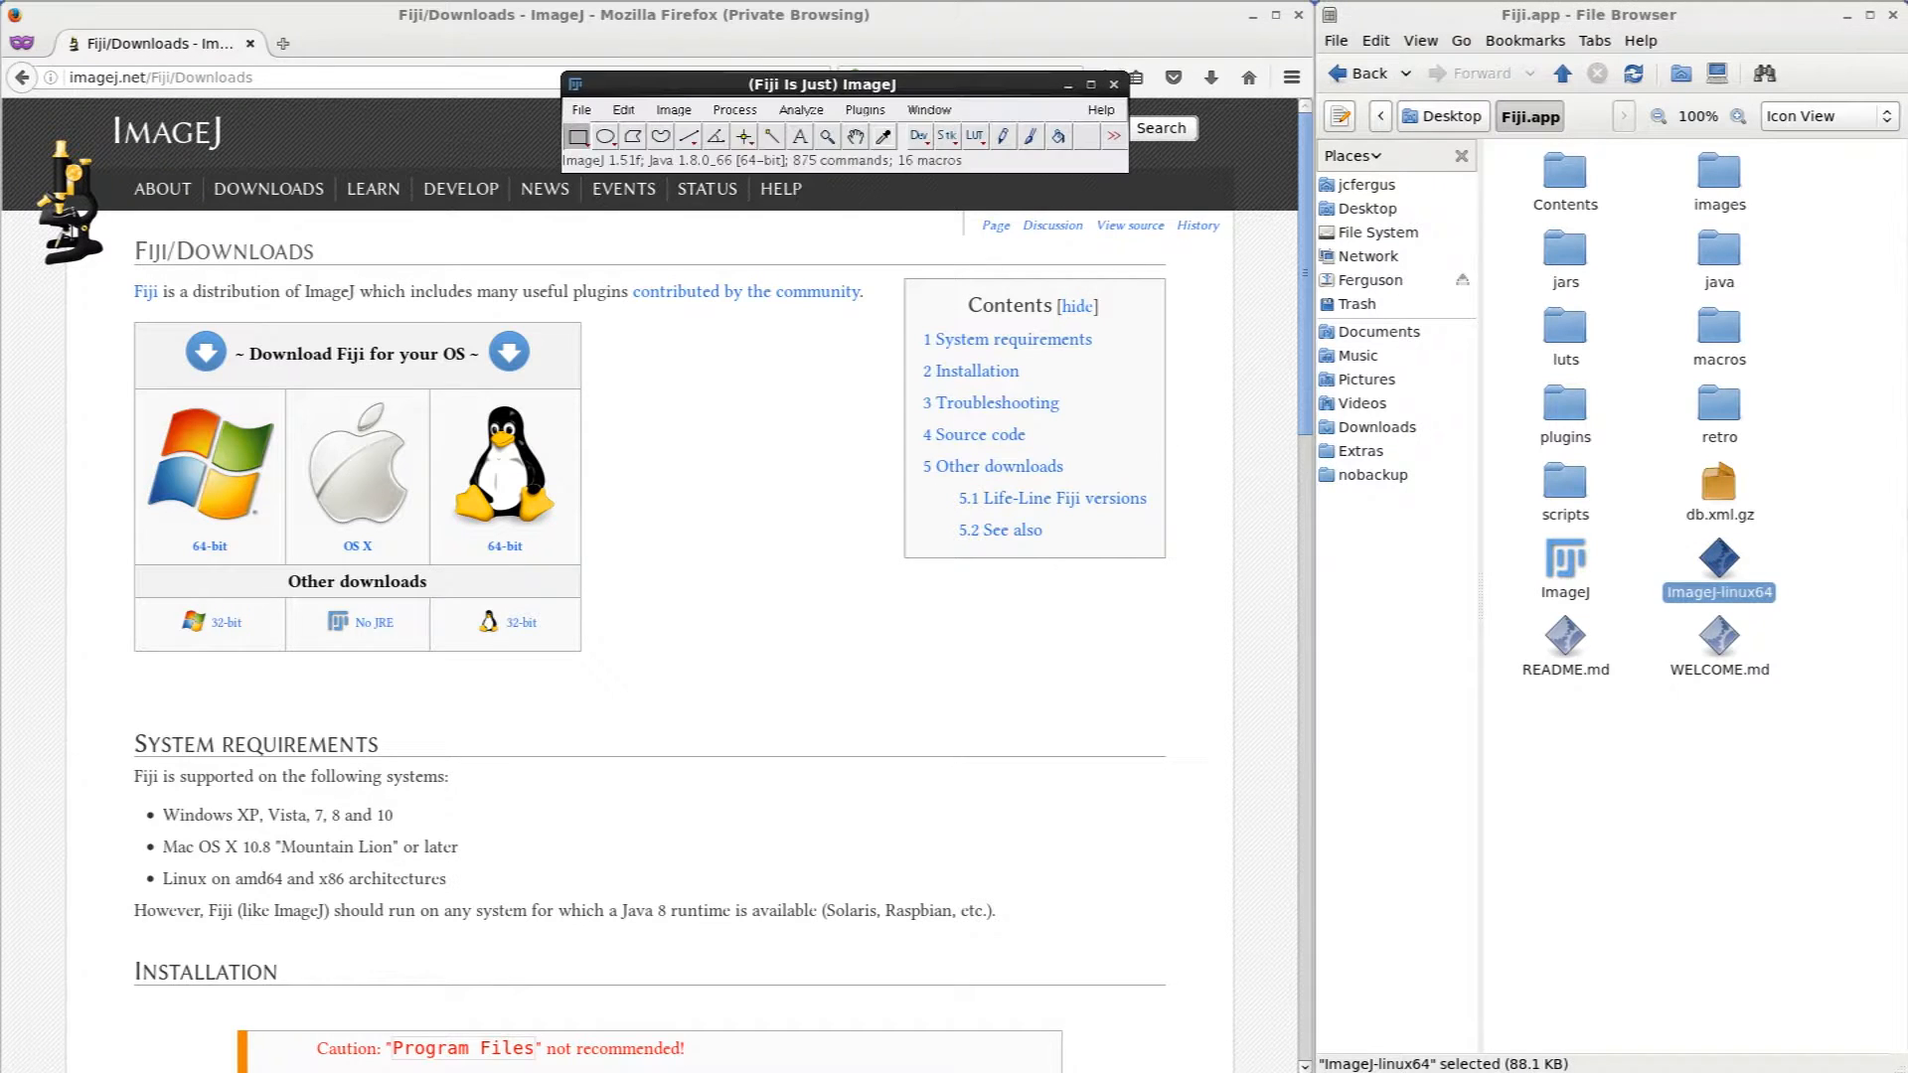
mouse_move(828, 84)
mouse_down()
mouse_move(961, 199)
mouse_move(963, 50)
mouse_move(806, 64)
mouse_up()
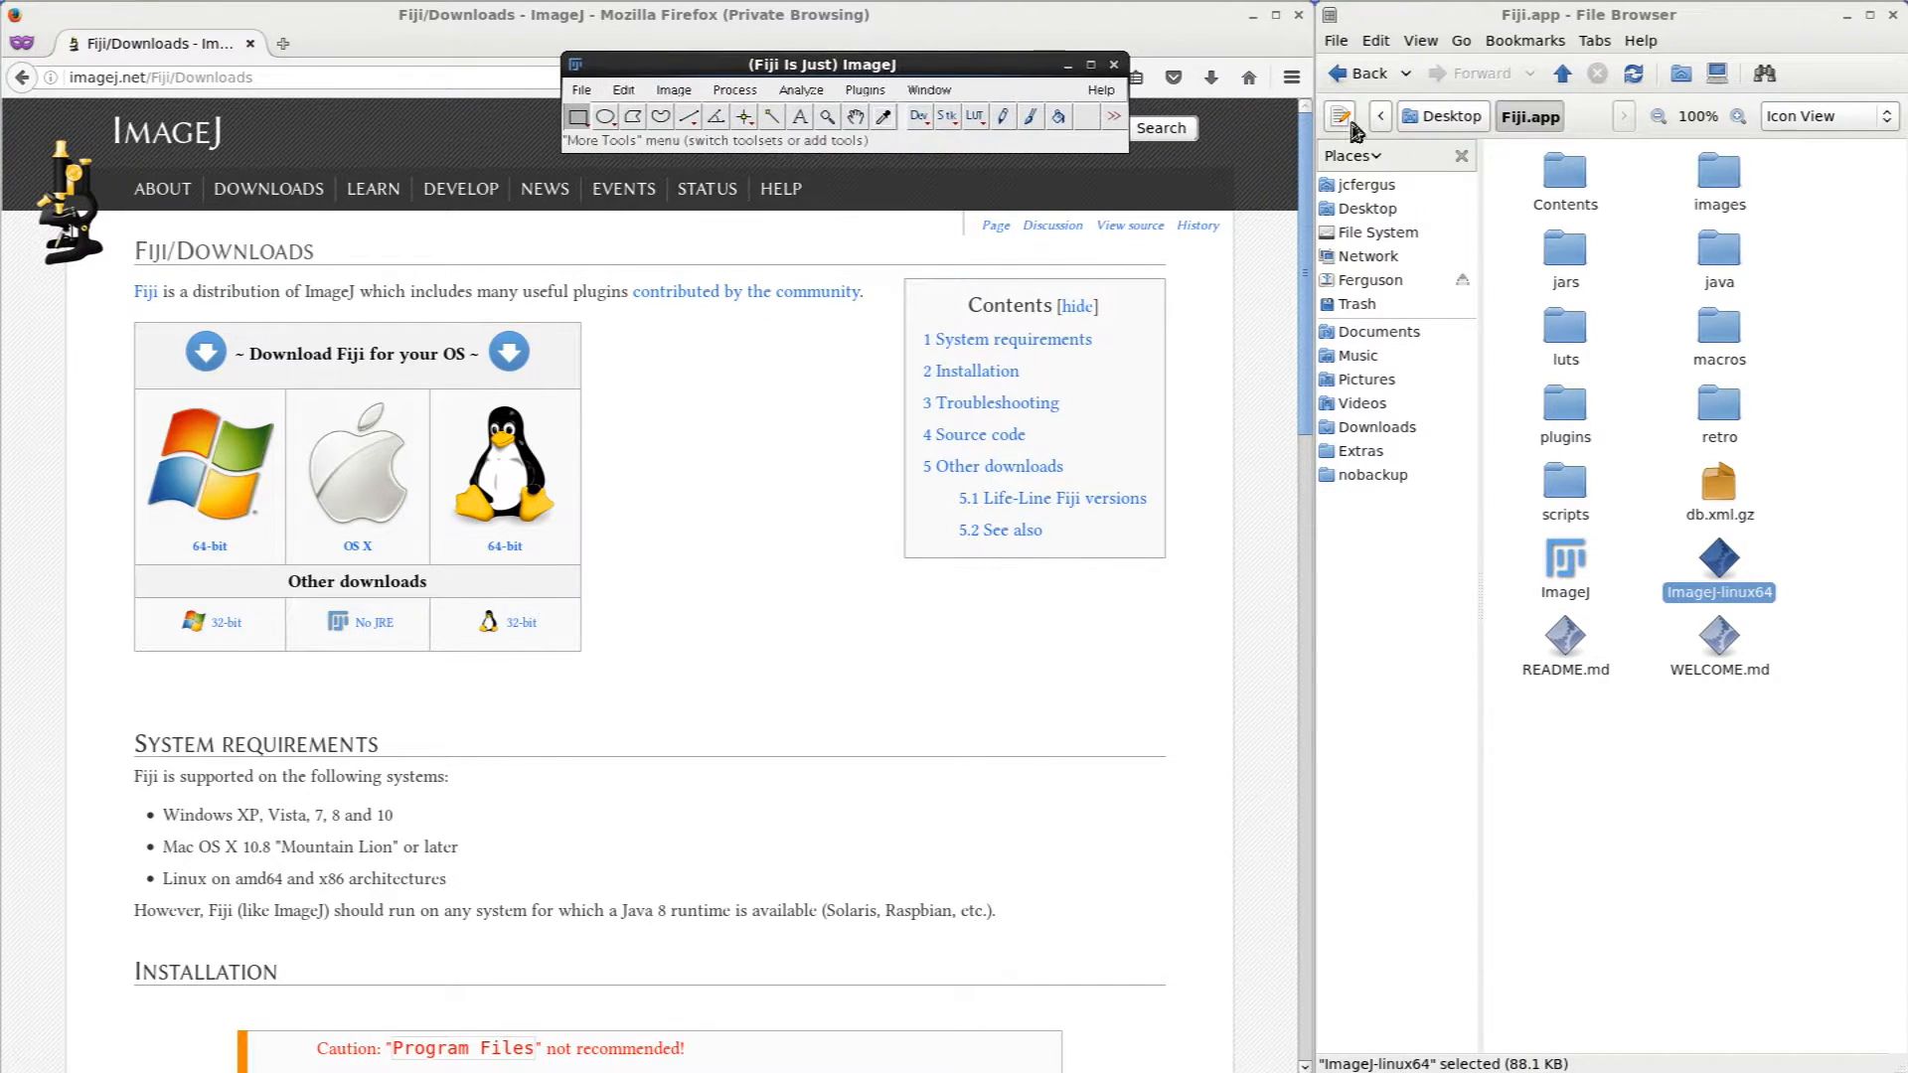
- Return to the Desktop folder and try to open 800_1.3um_Virgin_FiberForm.tif in ImageJ
click(1441, 116)
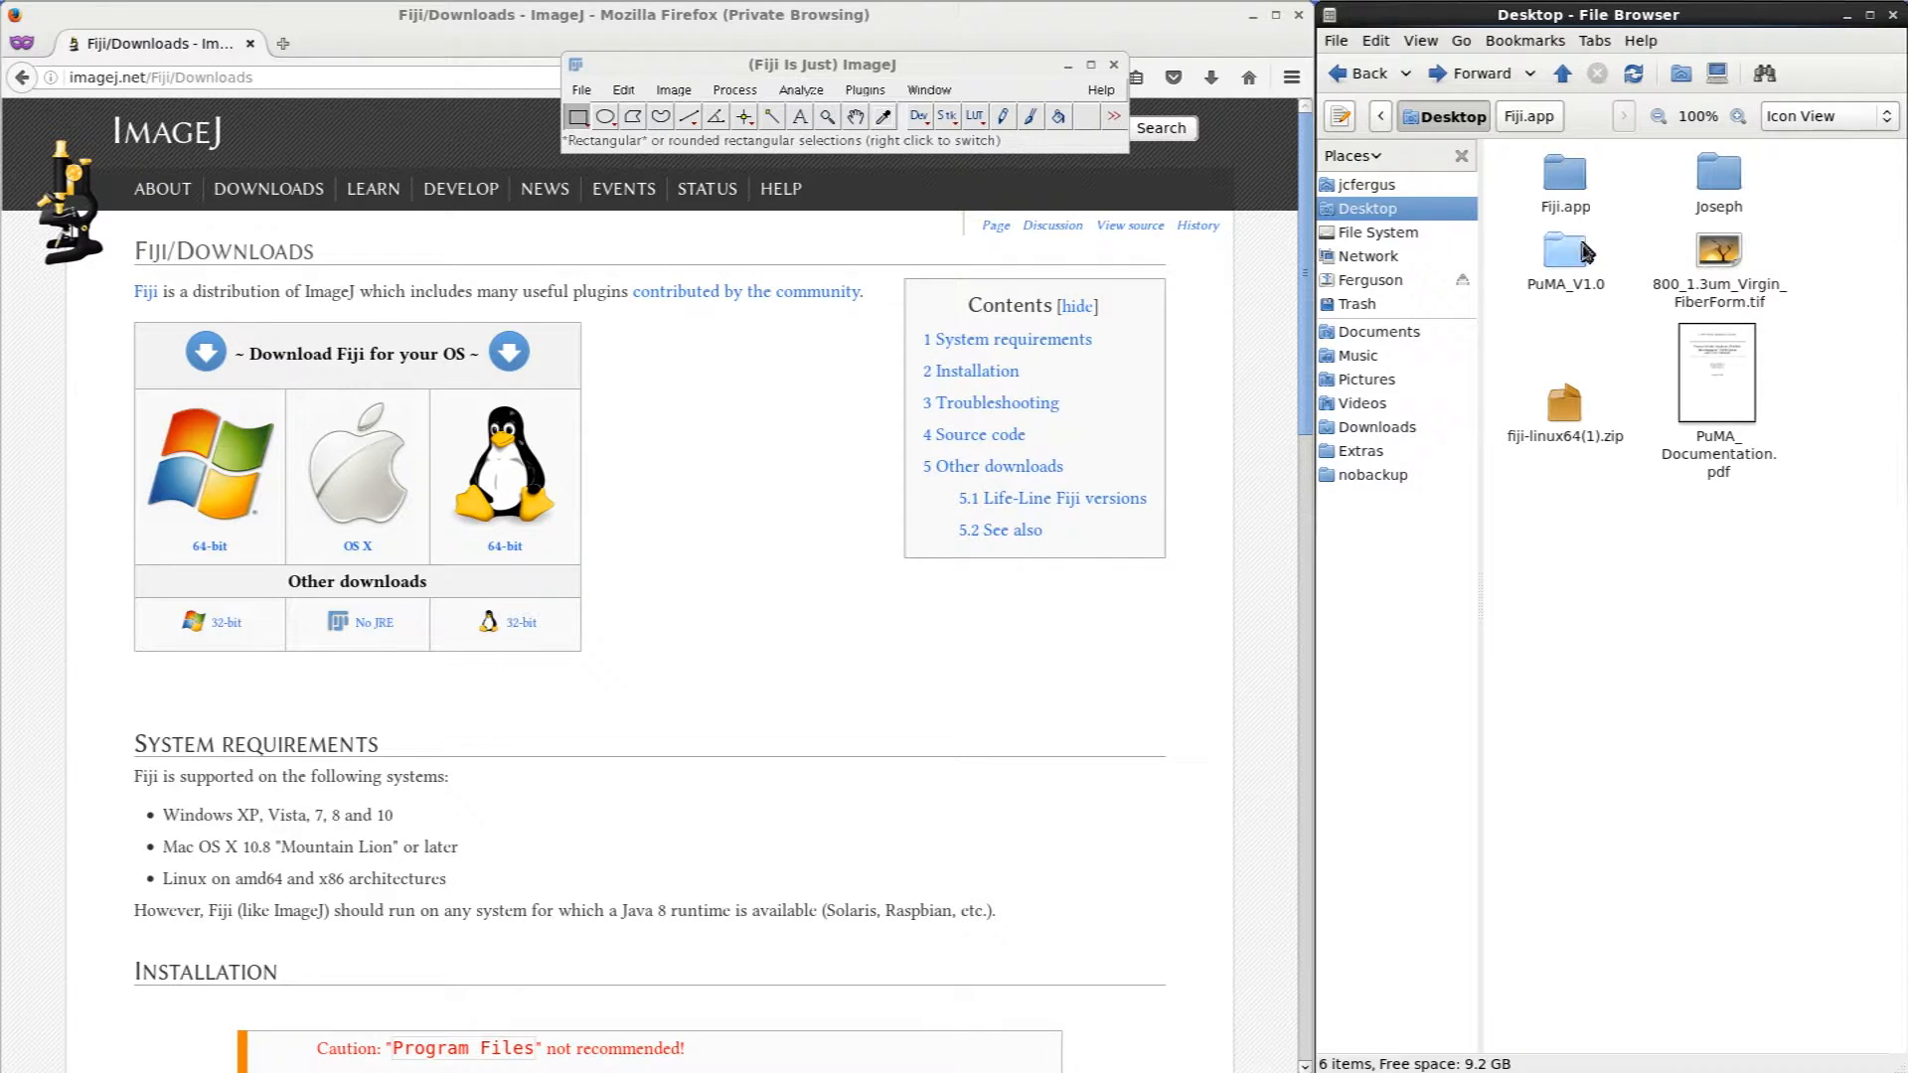
drag(1722, 260, 879, 145)
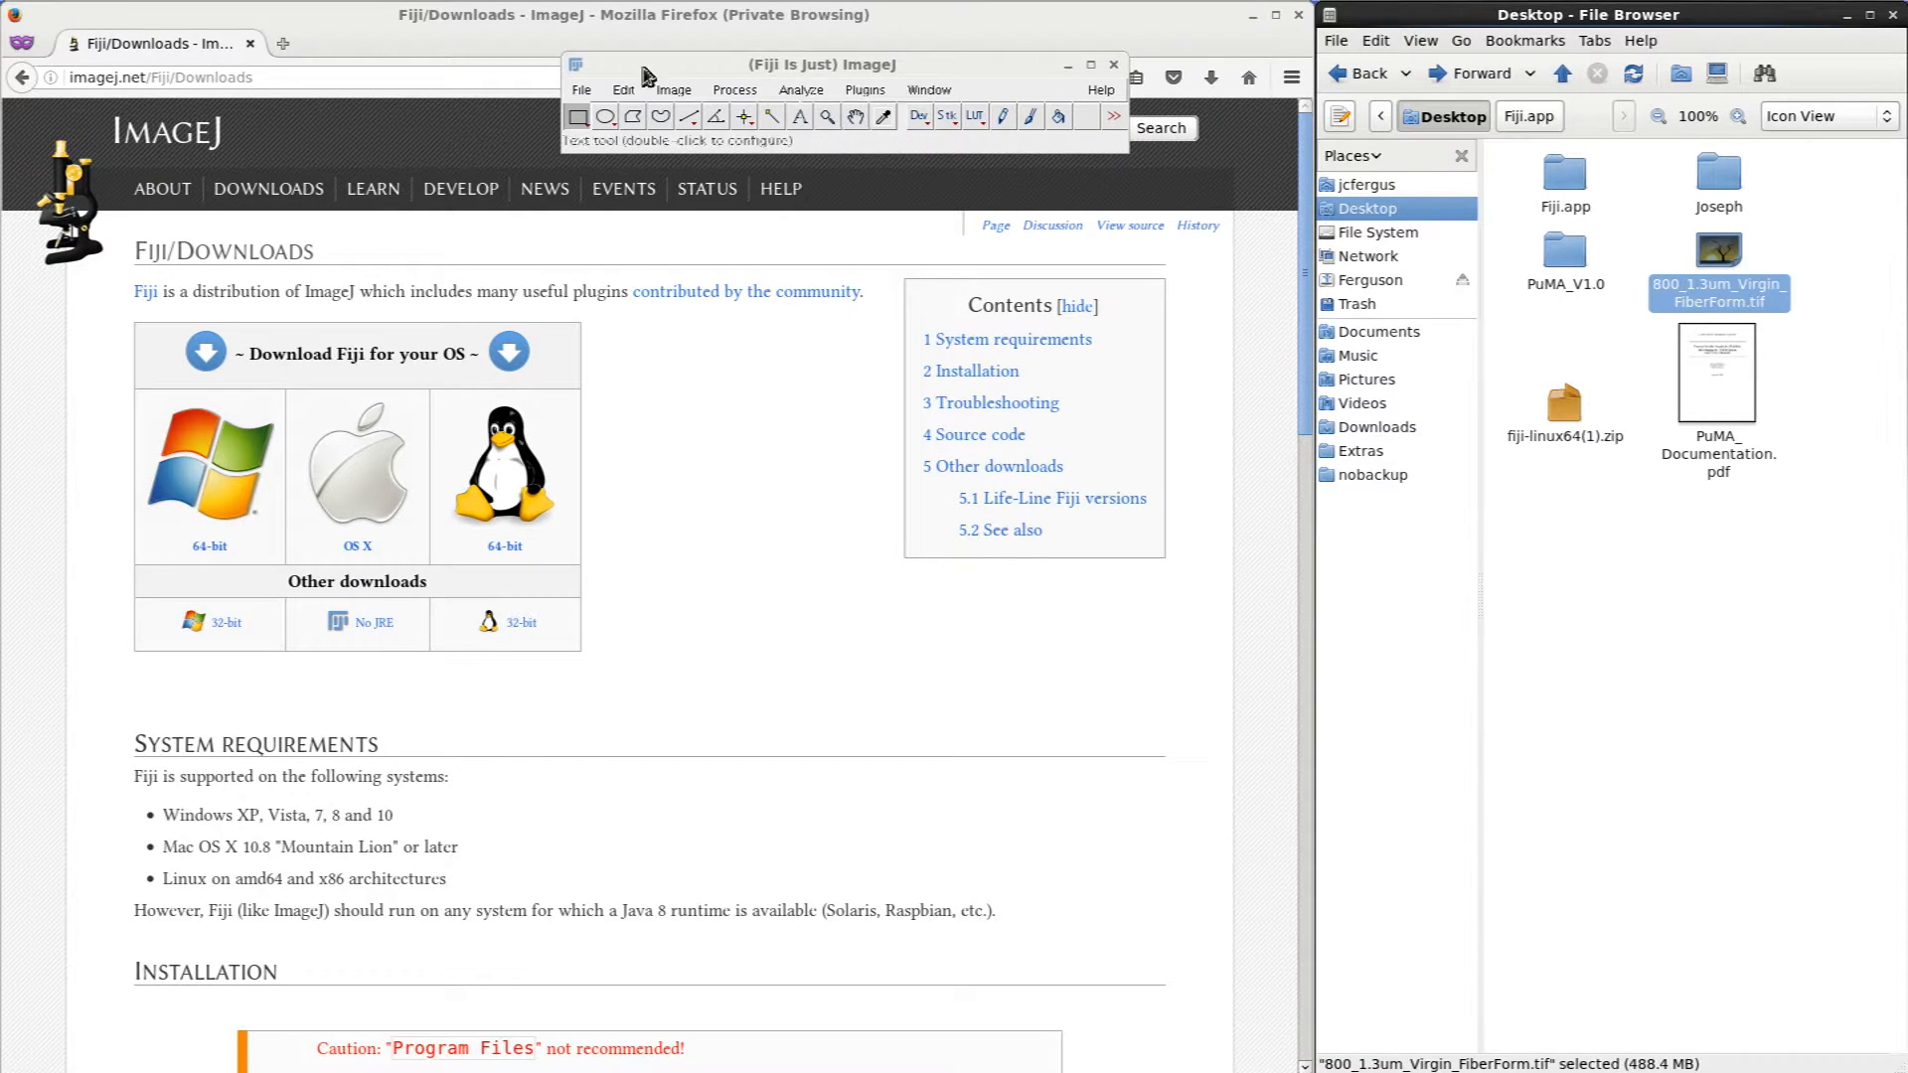
click(581, 89)
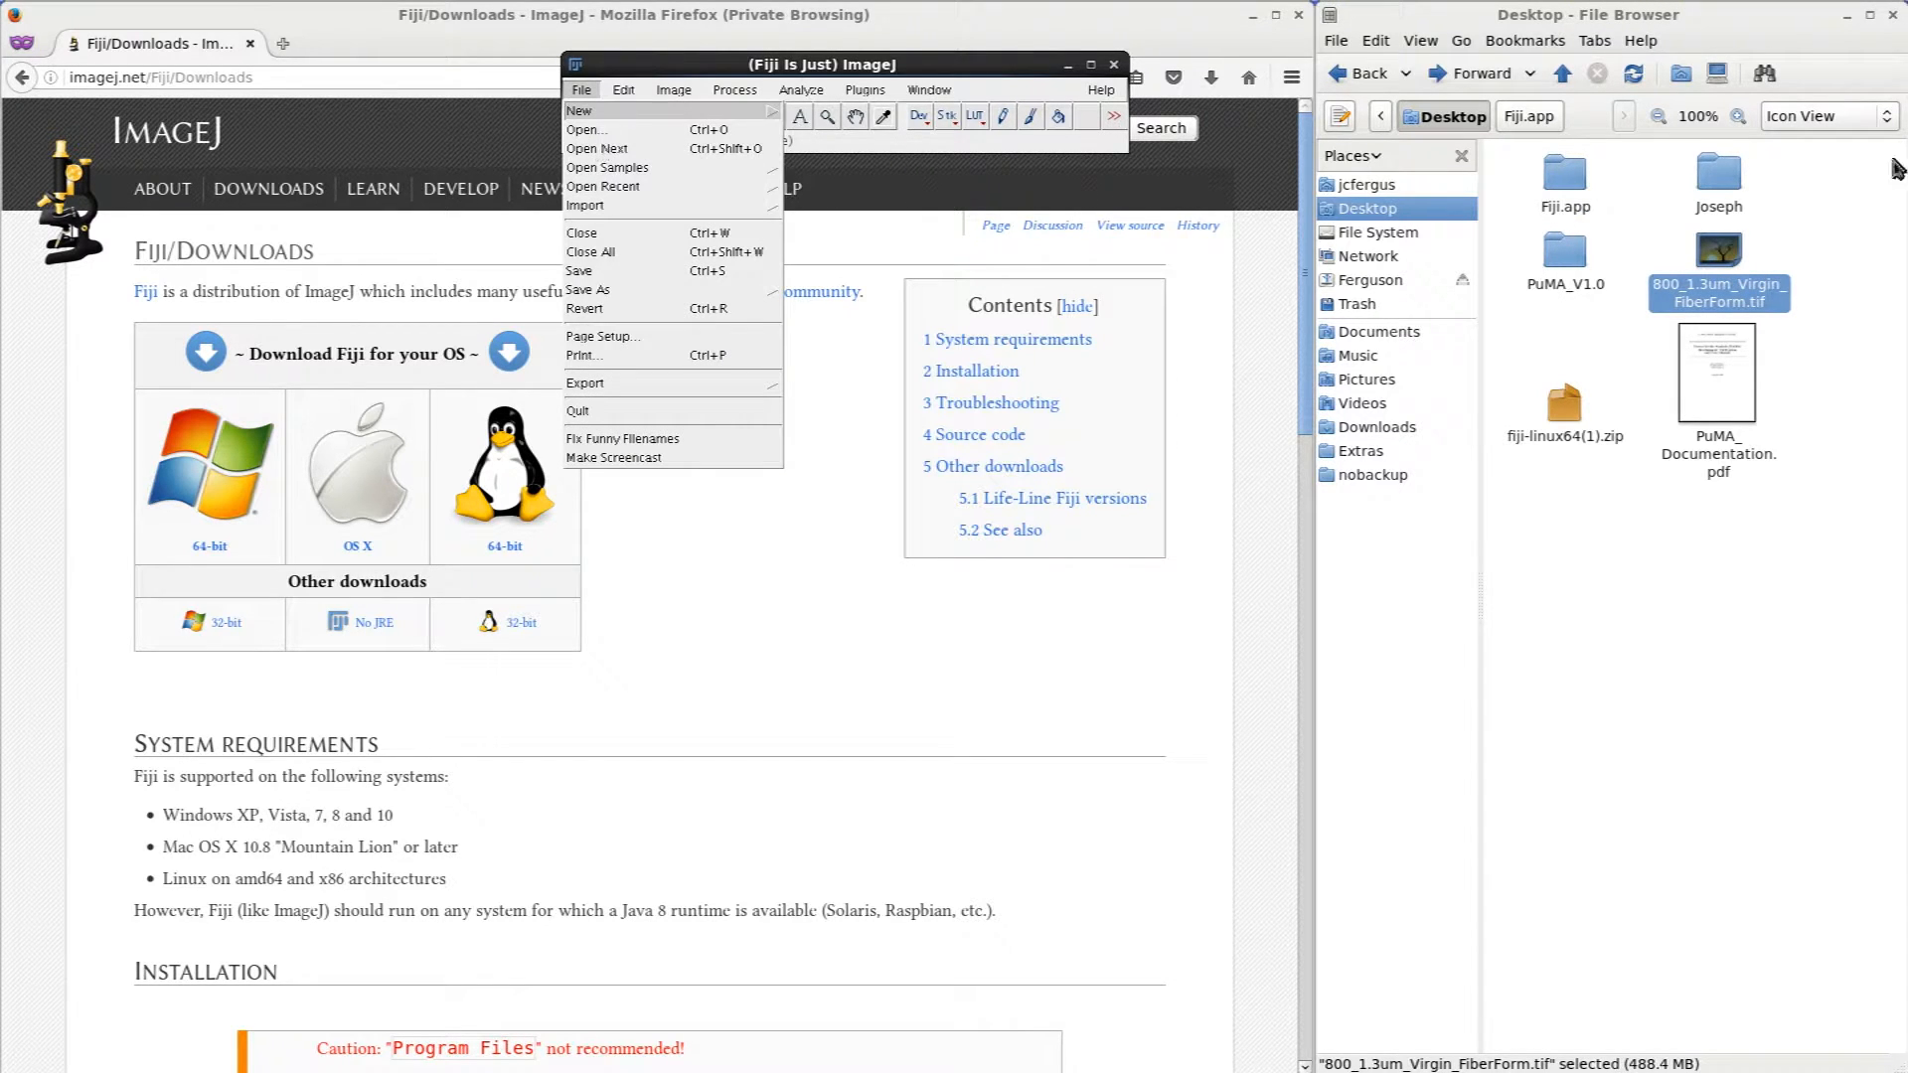
click(1833, 249)
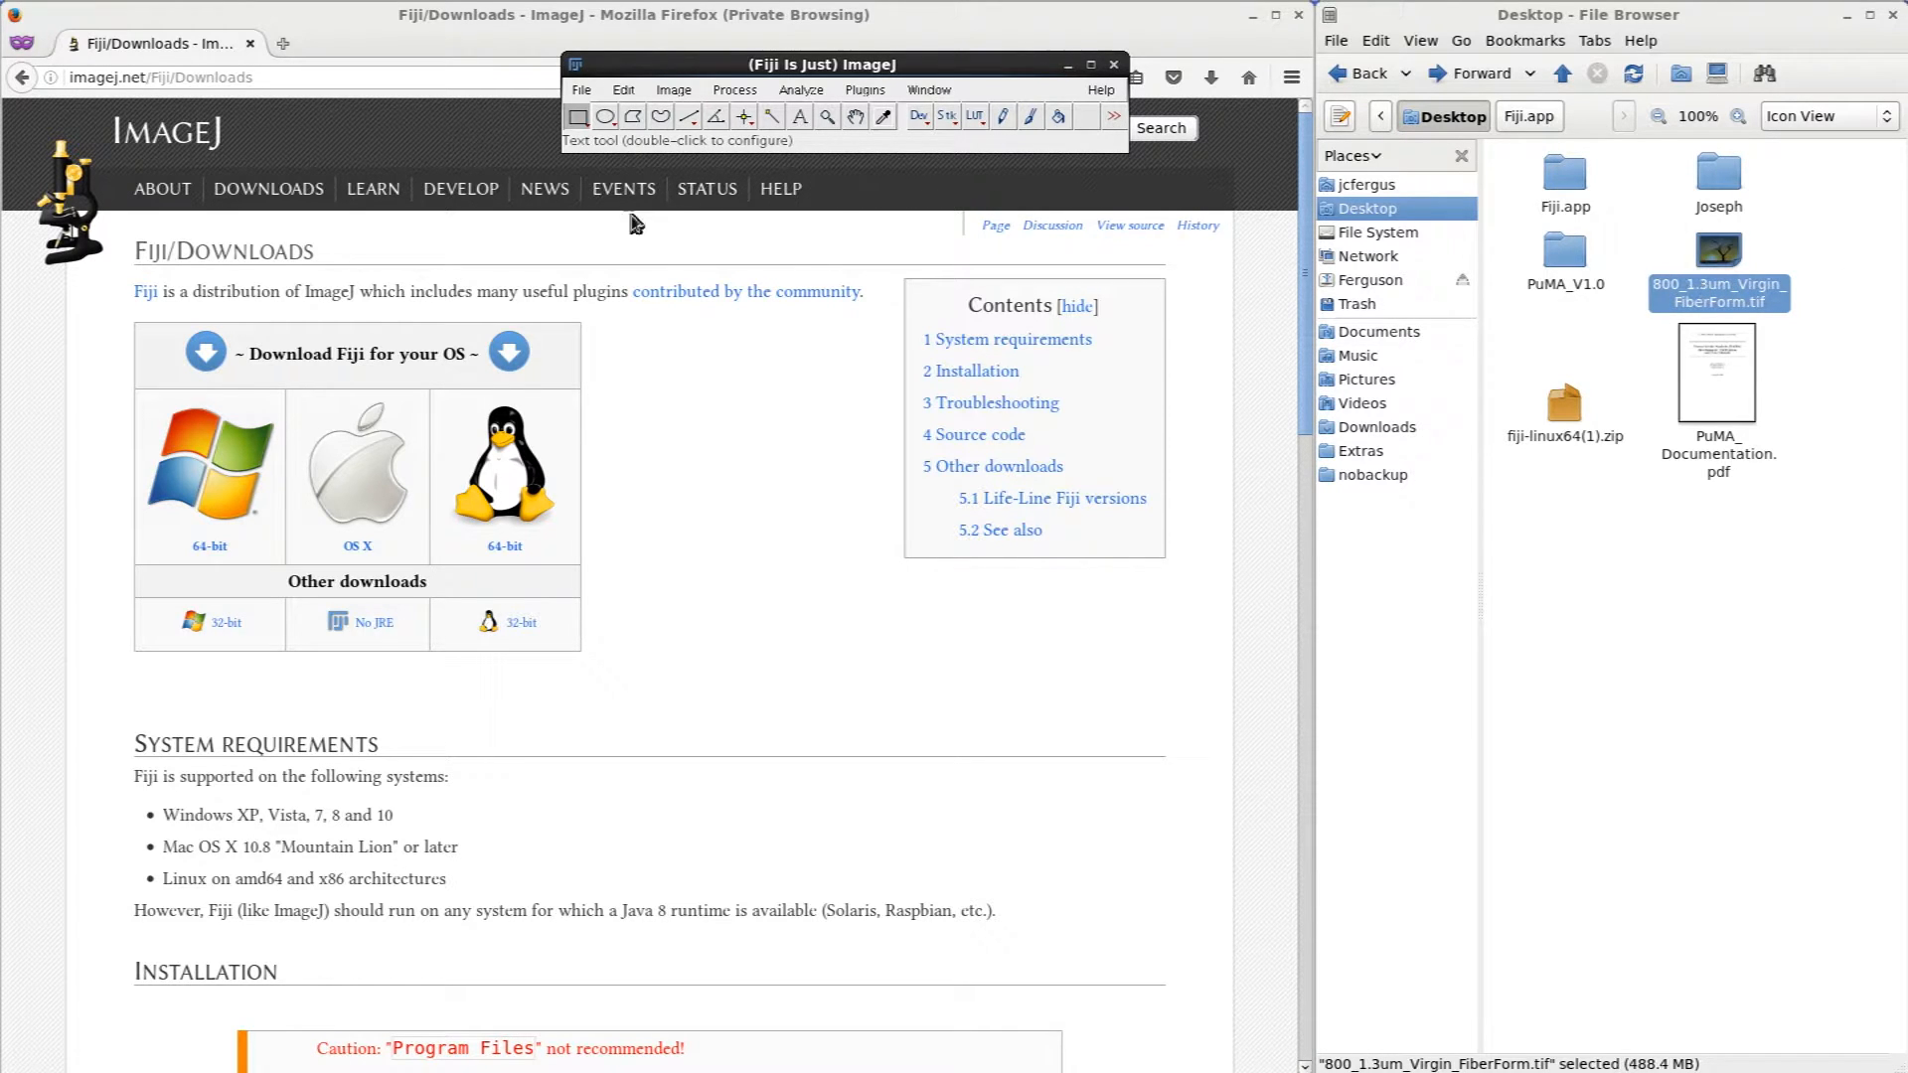
click(580, 91)
mouse_move(656, 211)
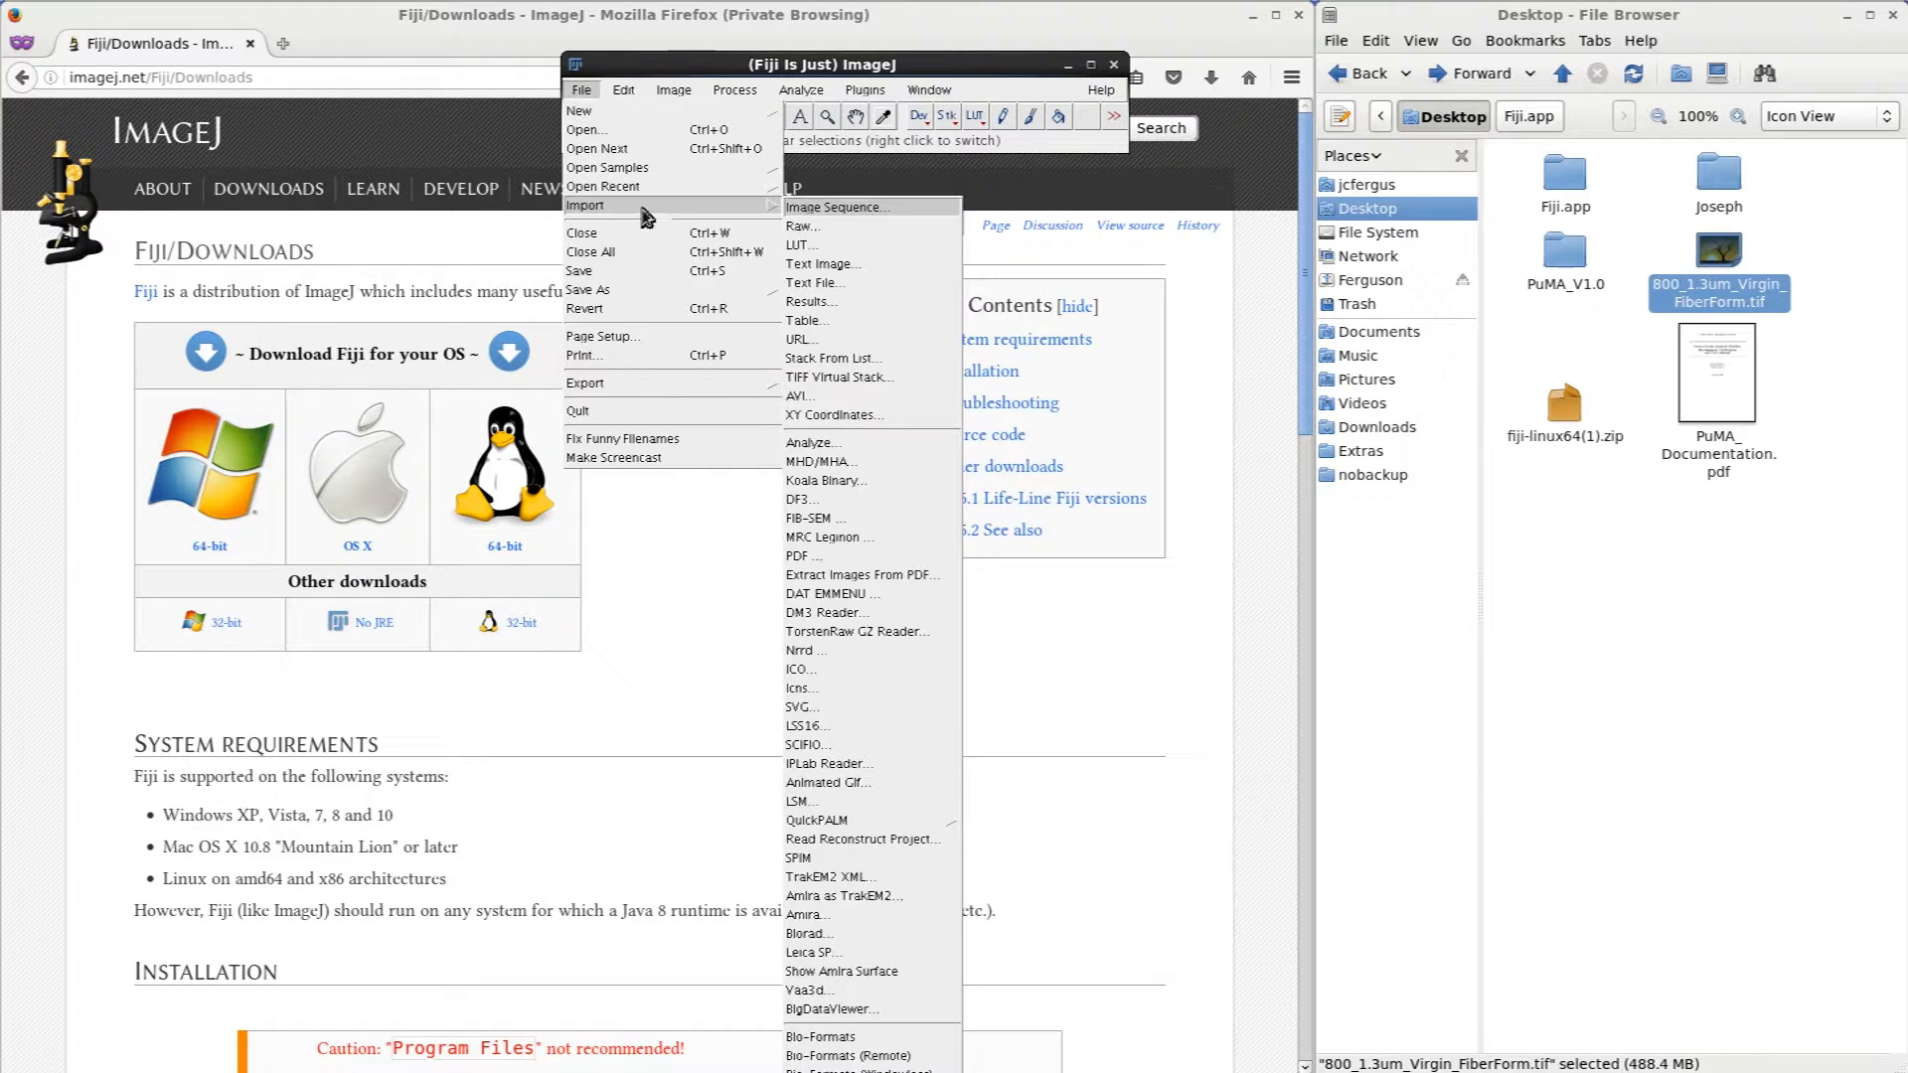
click(829, 204)
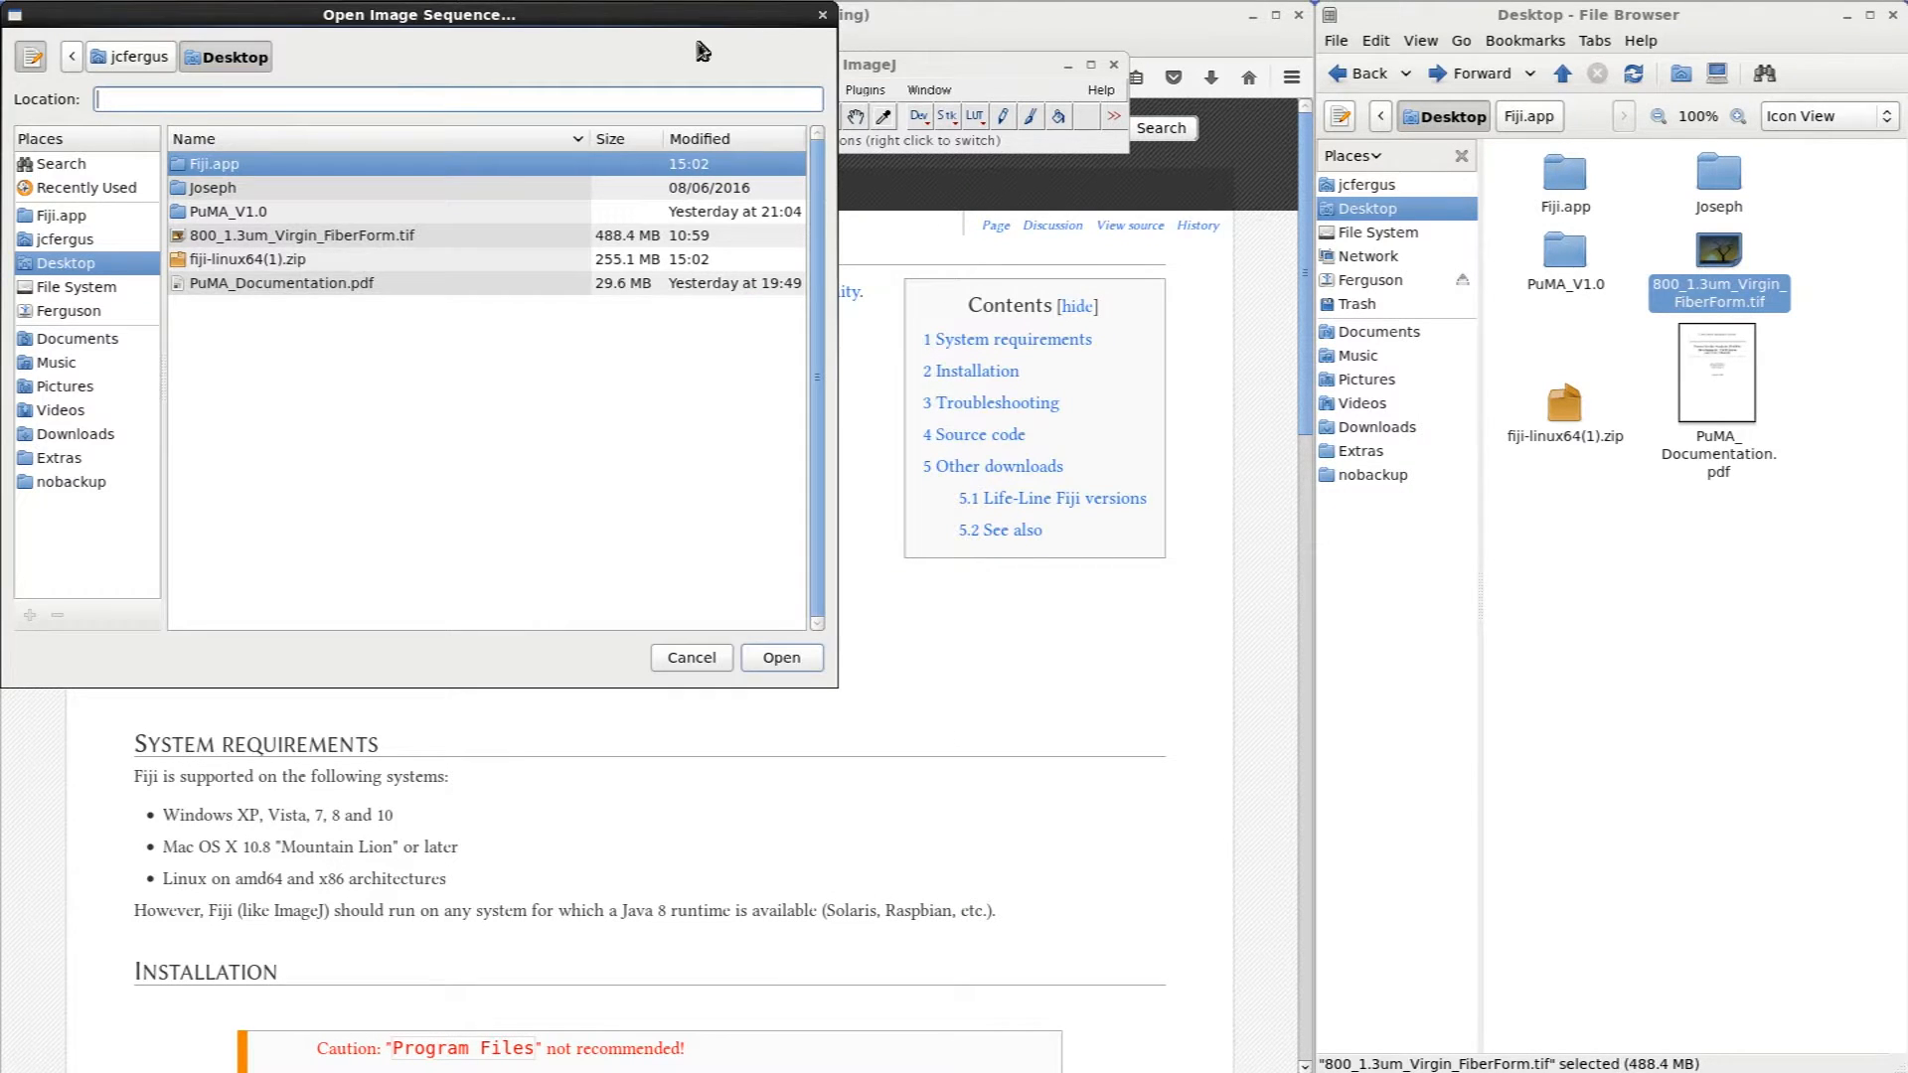
click(821, 16)
- Load 800_1.3um_Virgin_FiberForm.tif from the Desktop folder into ImageJ and reposition the image window
drag(1719, 250, 712, 140)
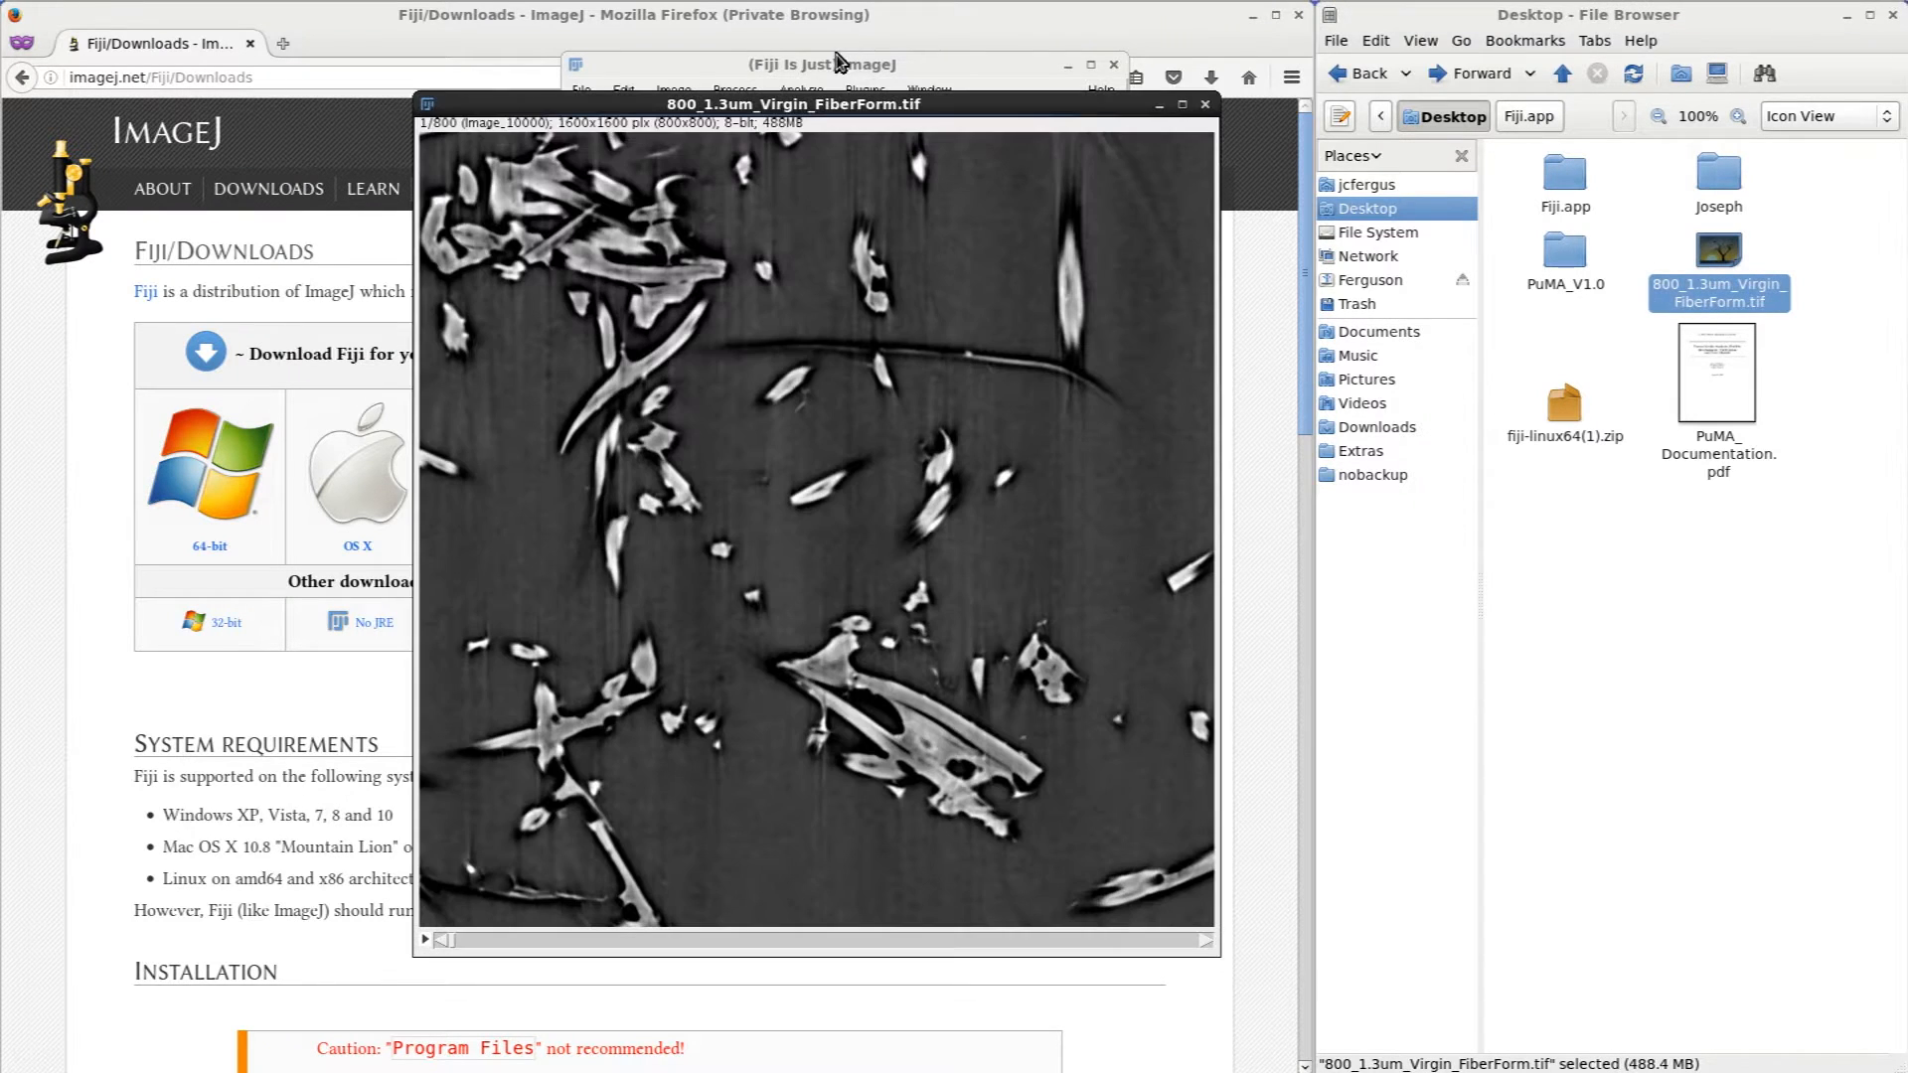
drag(848, 98, 640, 84)
- Browse the slices of the FiberForm stack up to slice 364 and dismiss the error console
scroll(487, 776, down, 14)
scroll(487, 776, down, 20)
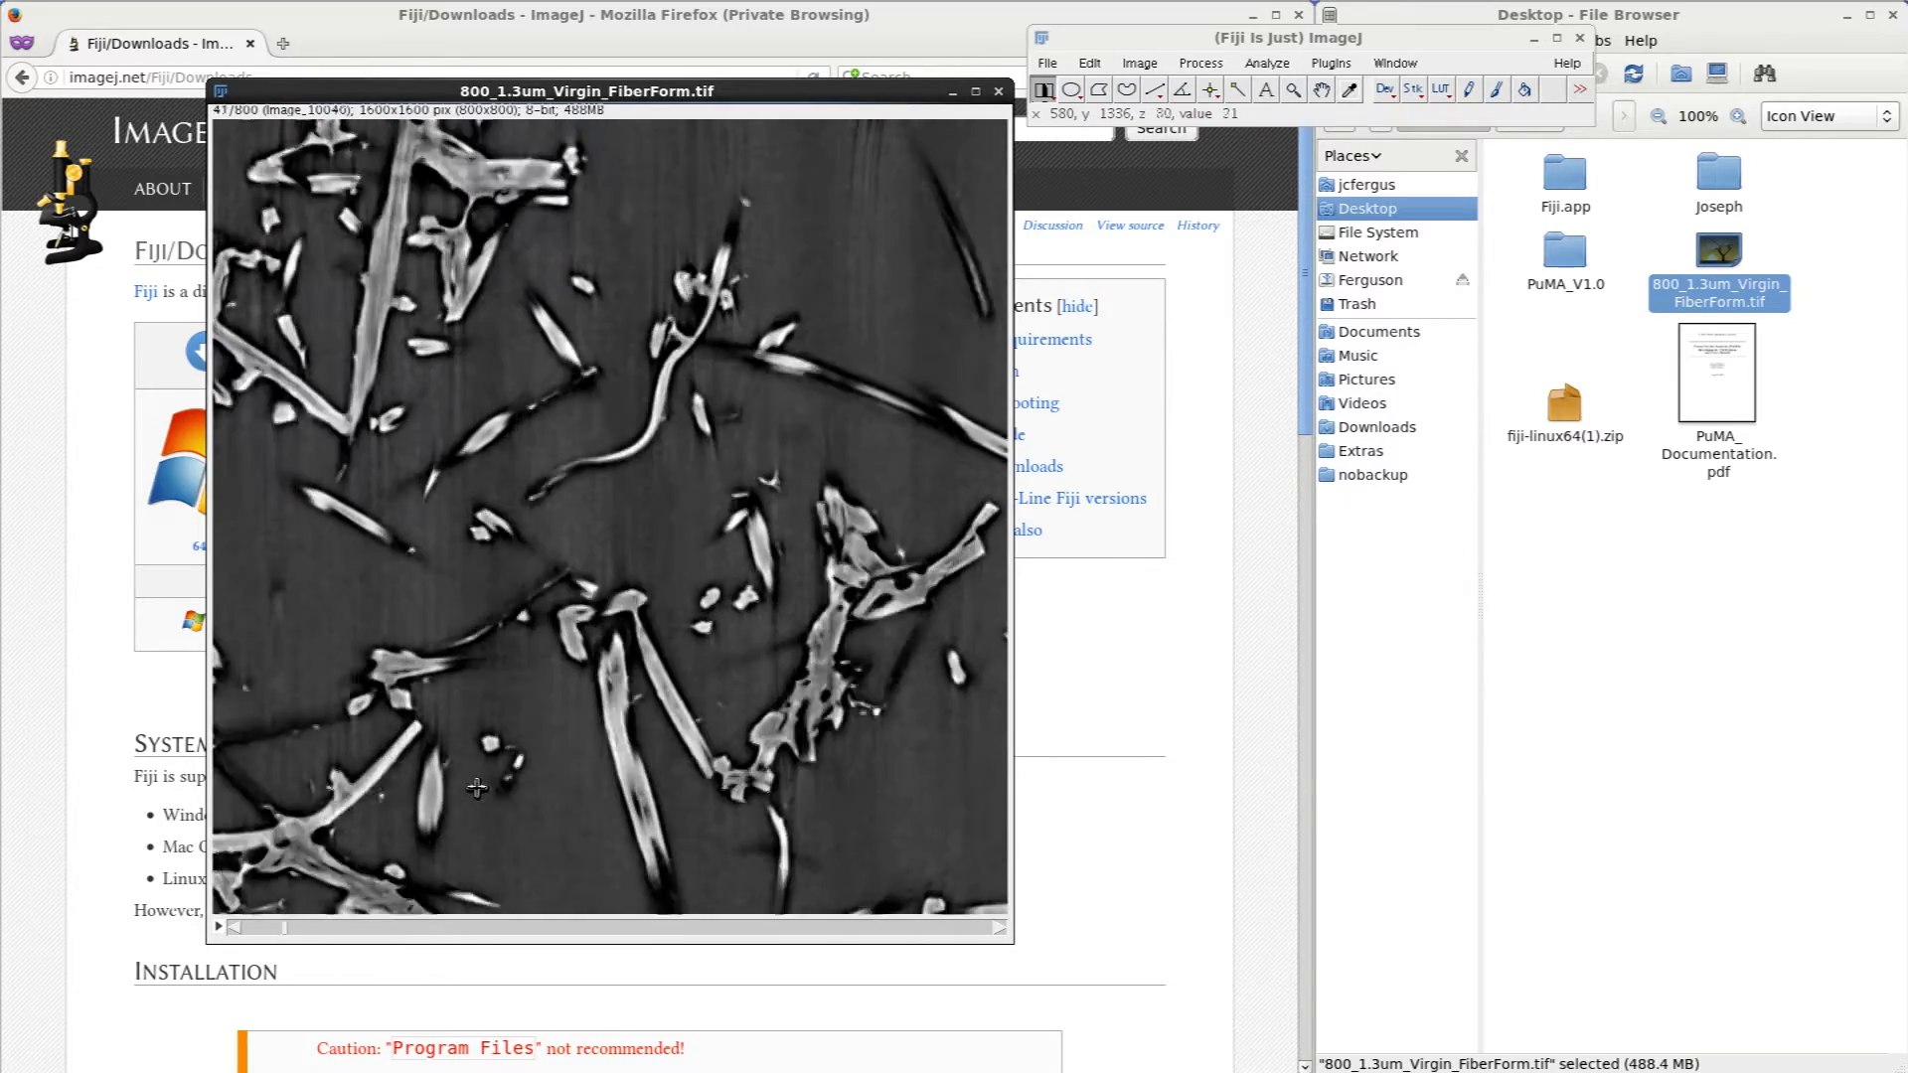
scroll(456, 835, down, 9)
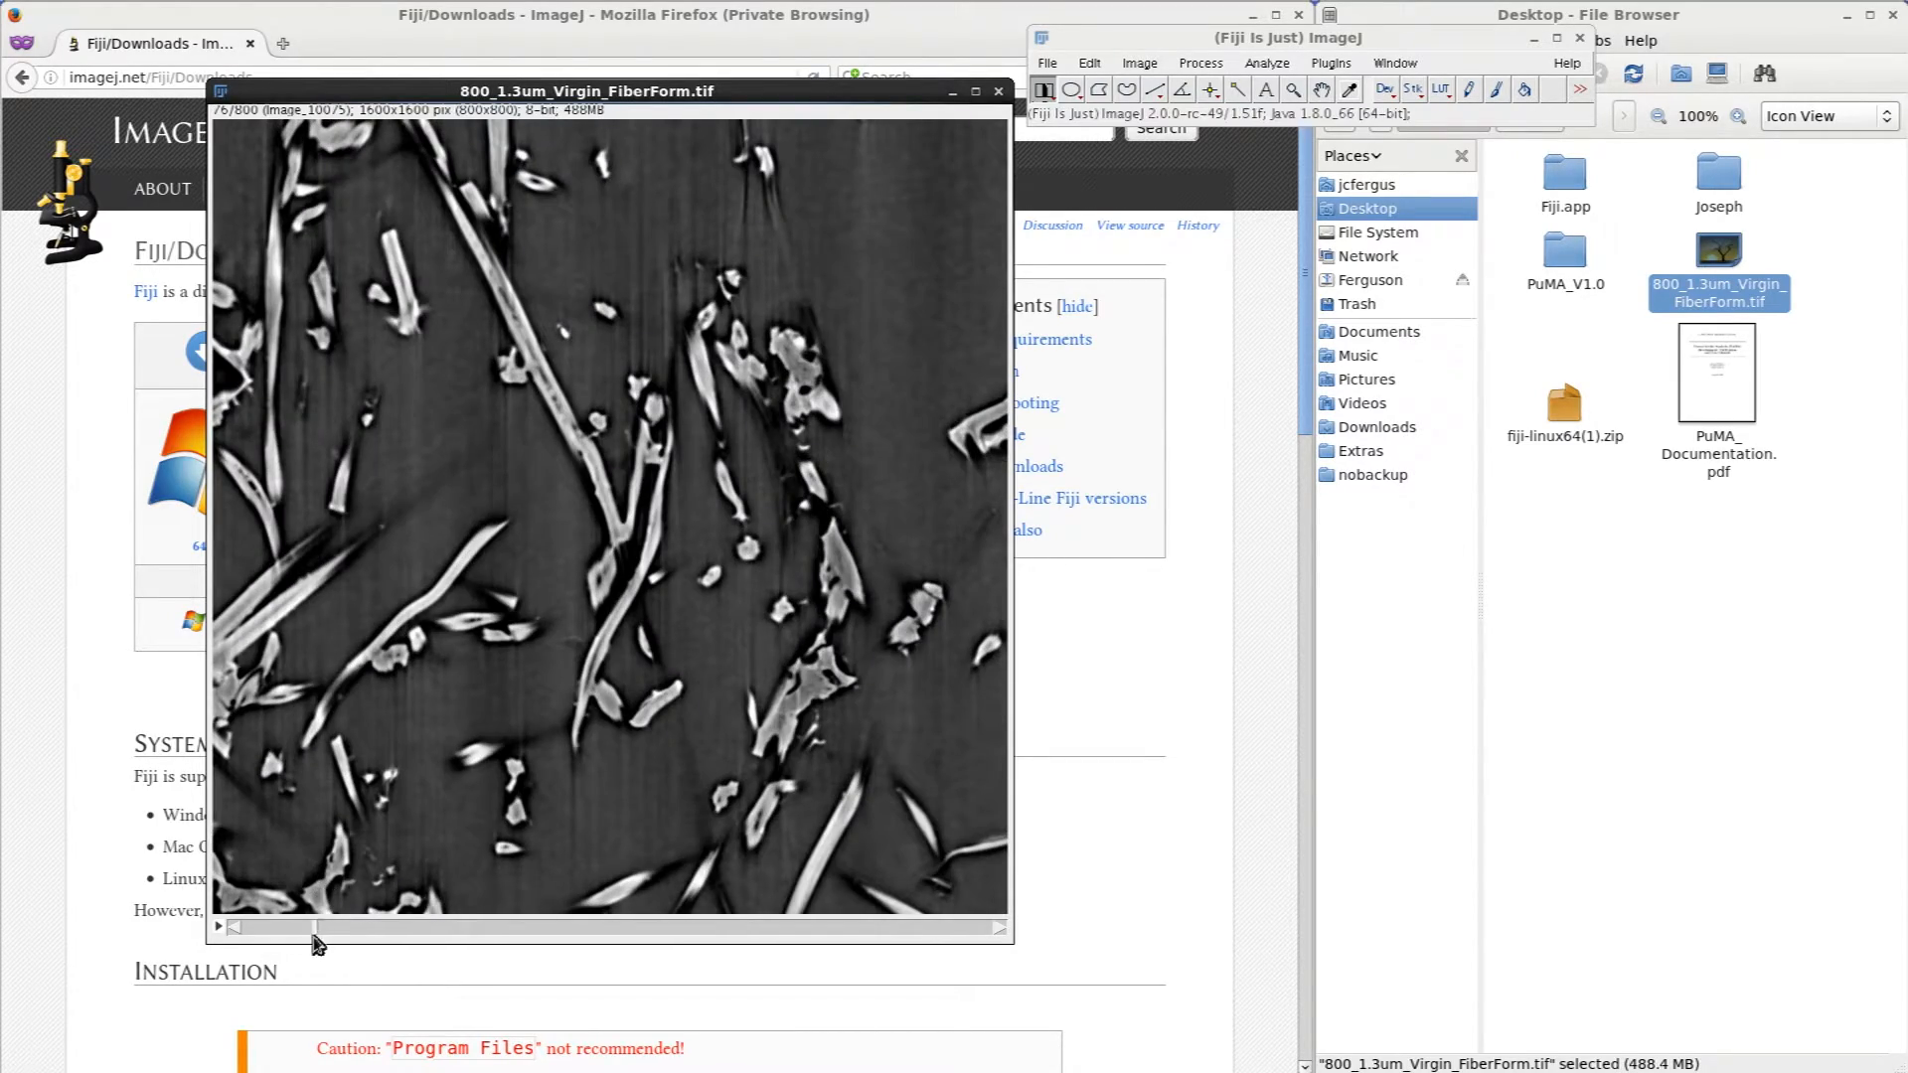
drag(314, 931, 584, 929)
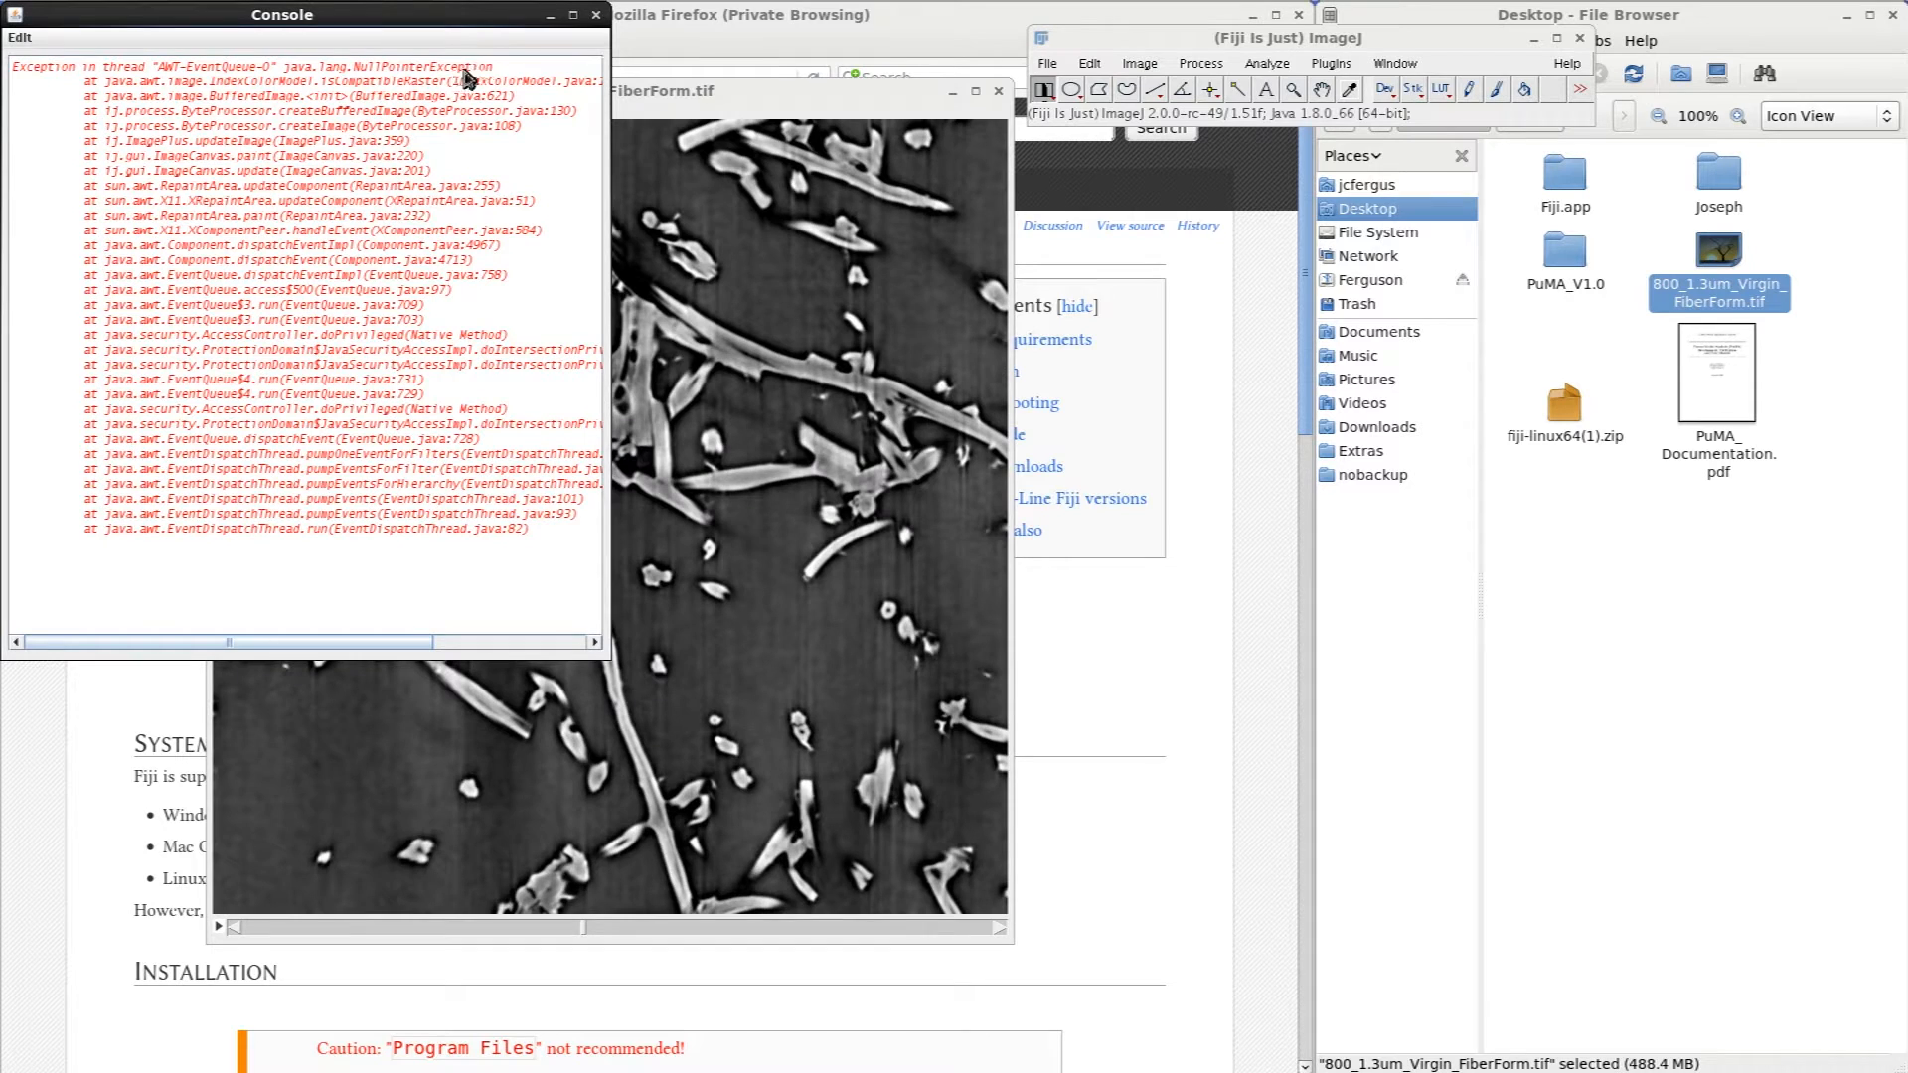
click(548, 22)
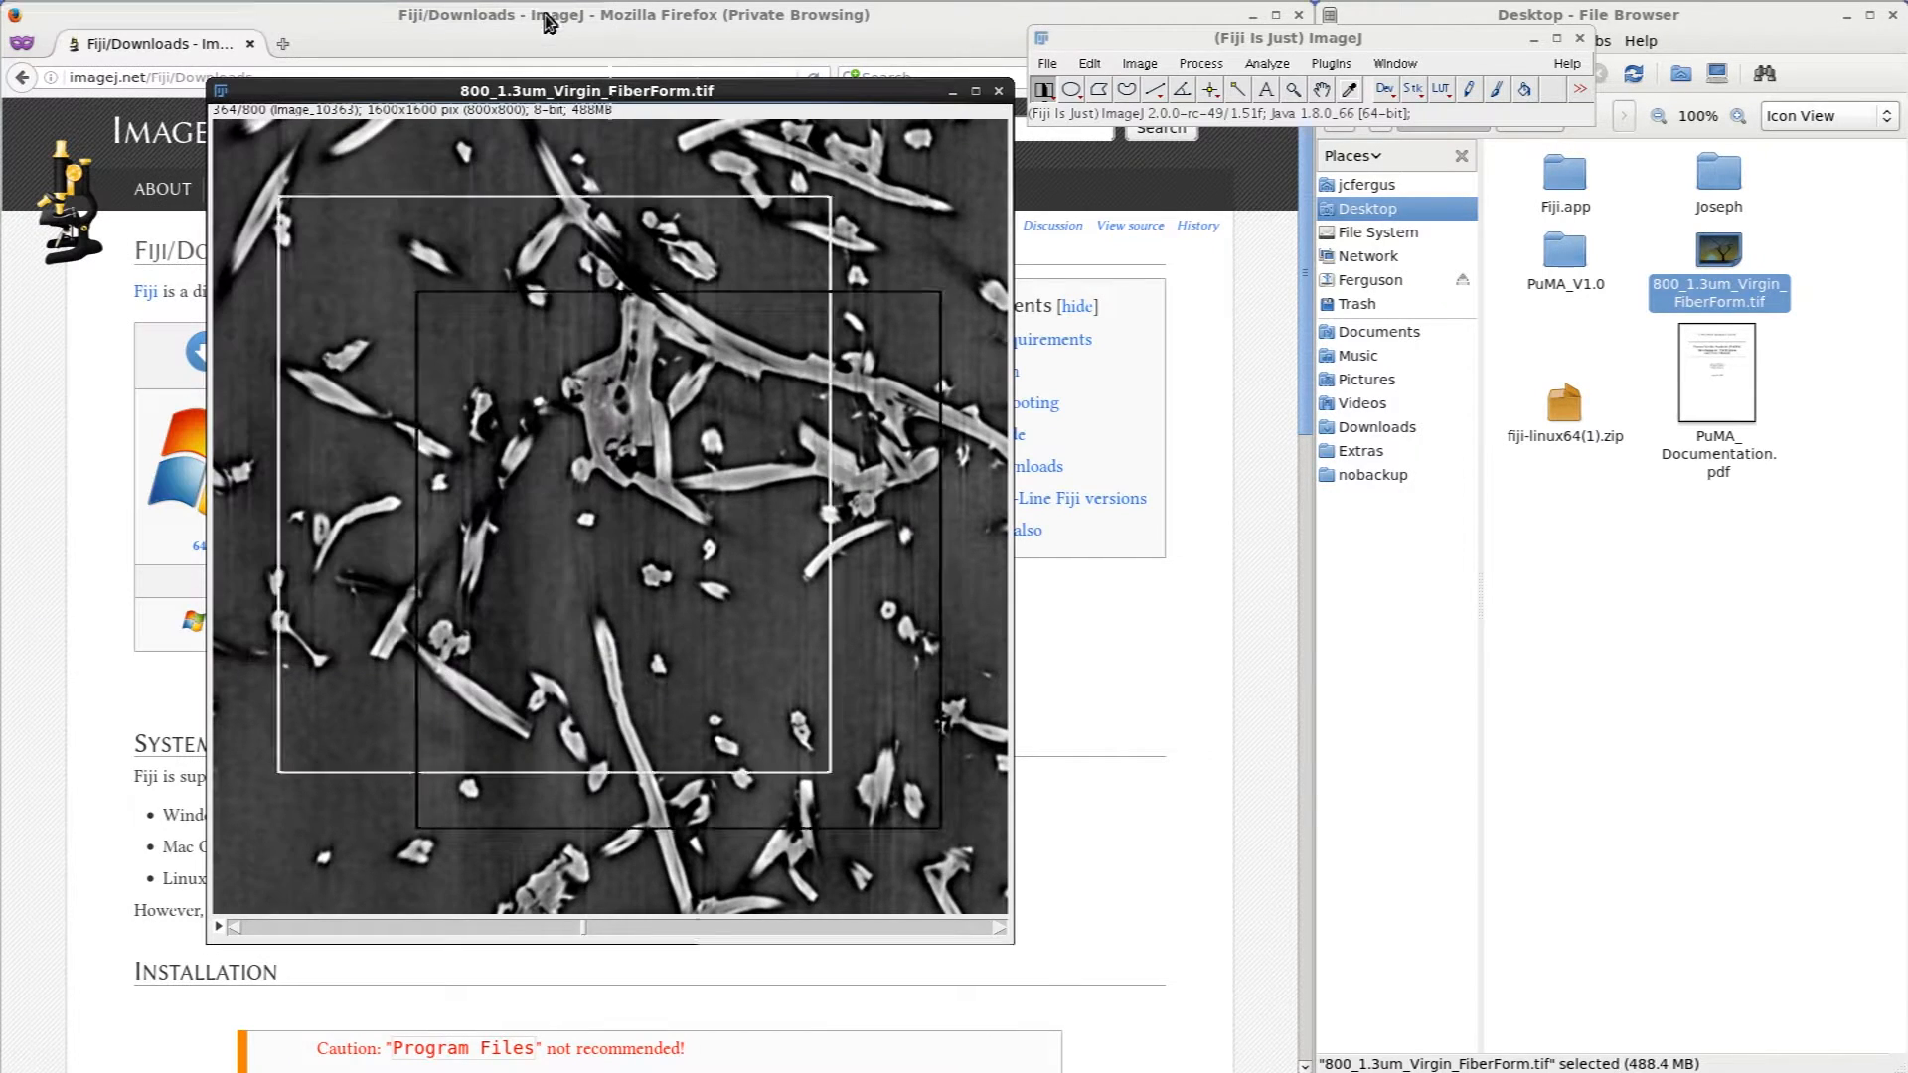
drag(729, 92, 743, 38)
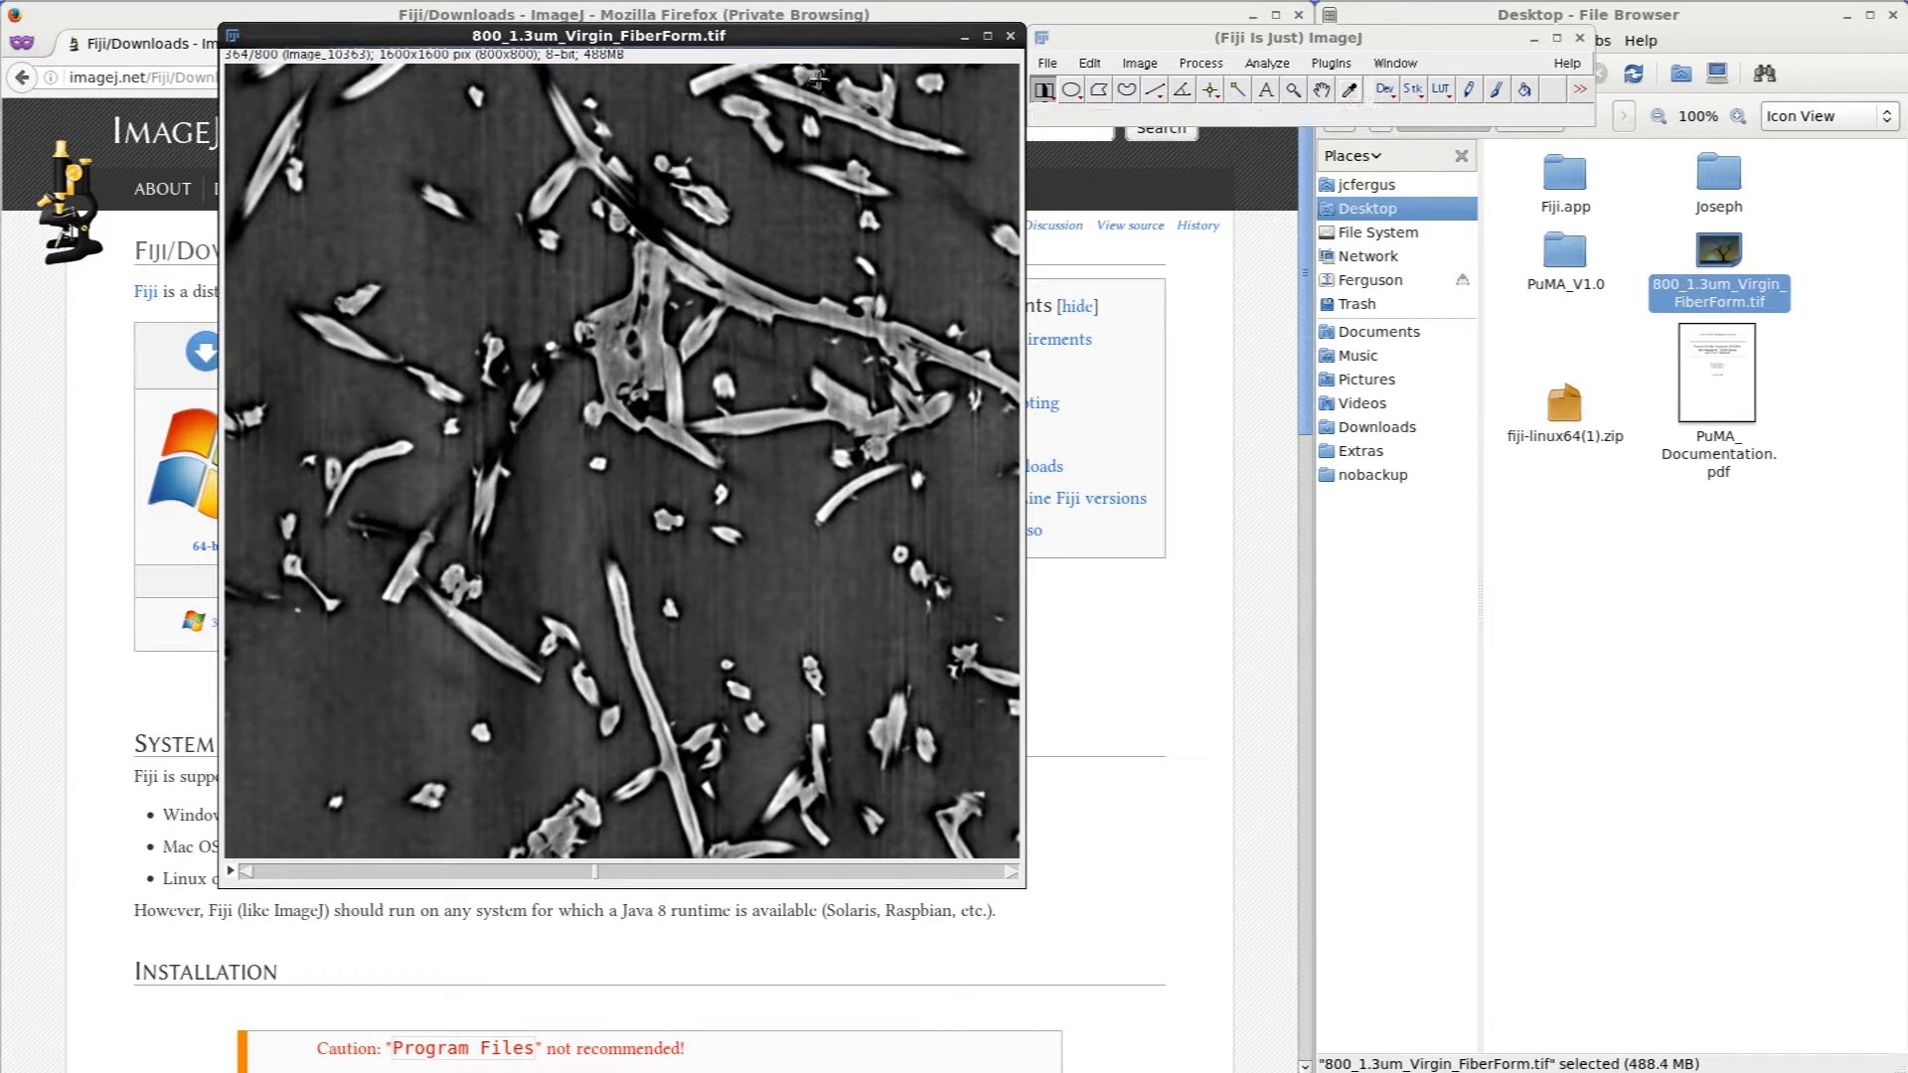
- Check the image type options for the stack and browse onward to slice 384
click(1139, 63)
mouse_move(1134, 88)
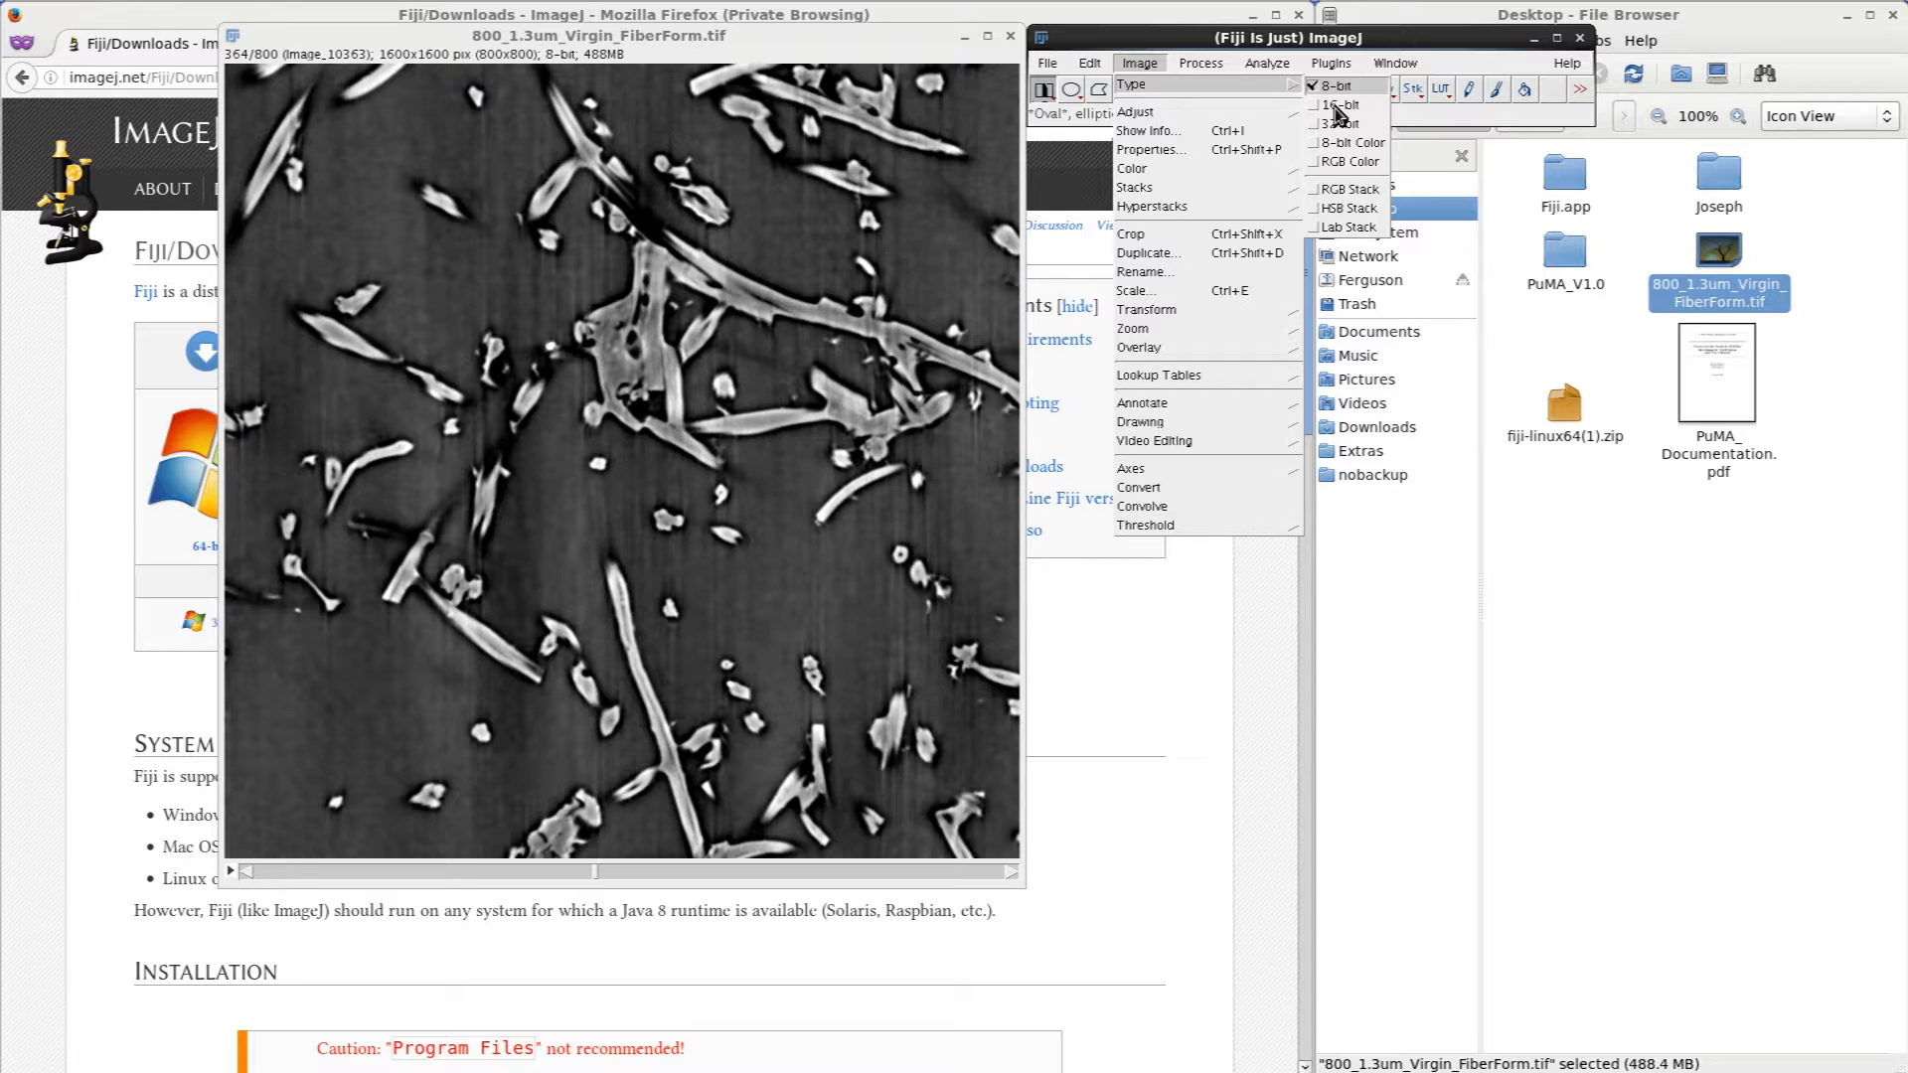
click(1332, 42)
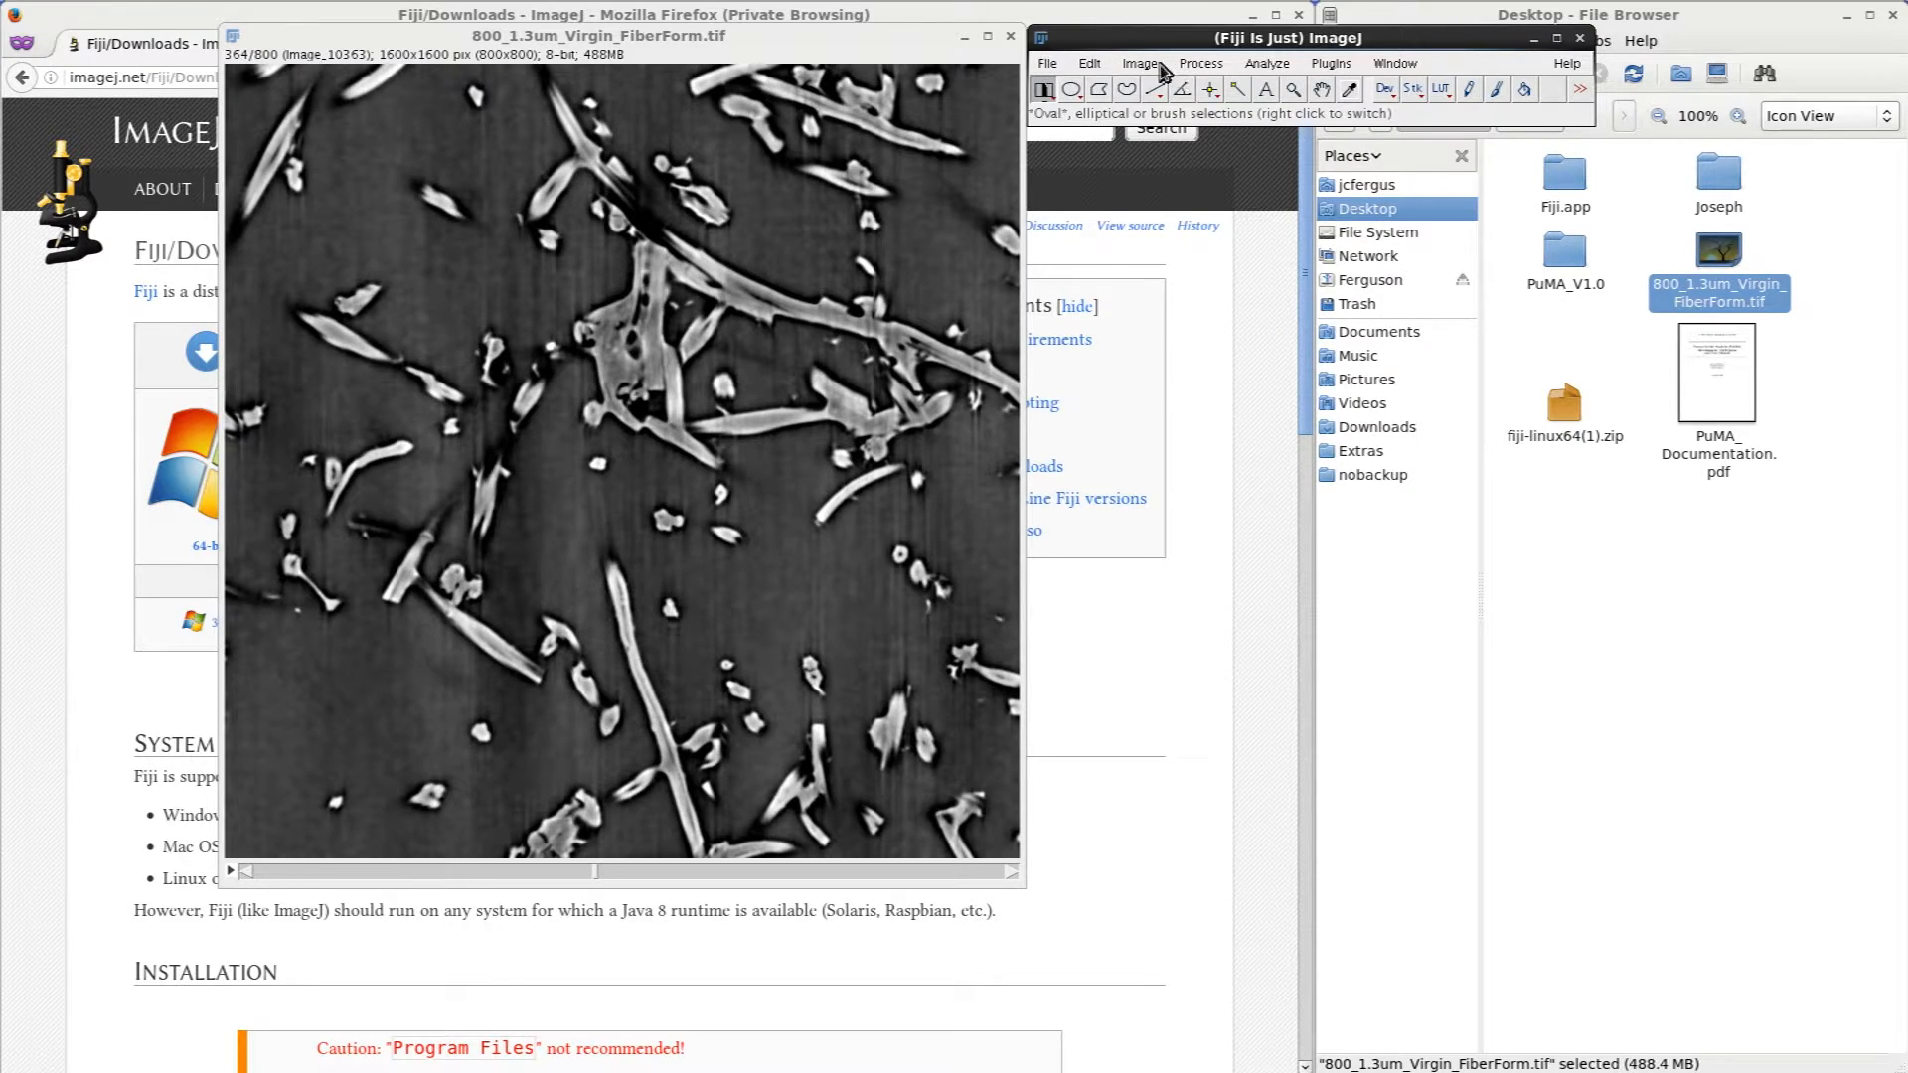
click(595, 405)
scroll(595, 405, down, 13)
scroll(595, 404, down, 7)
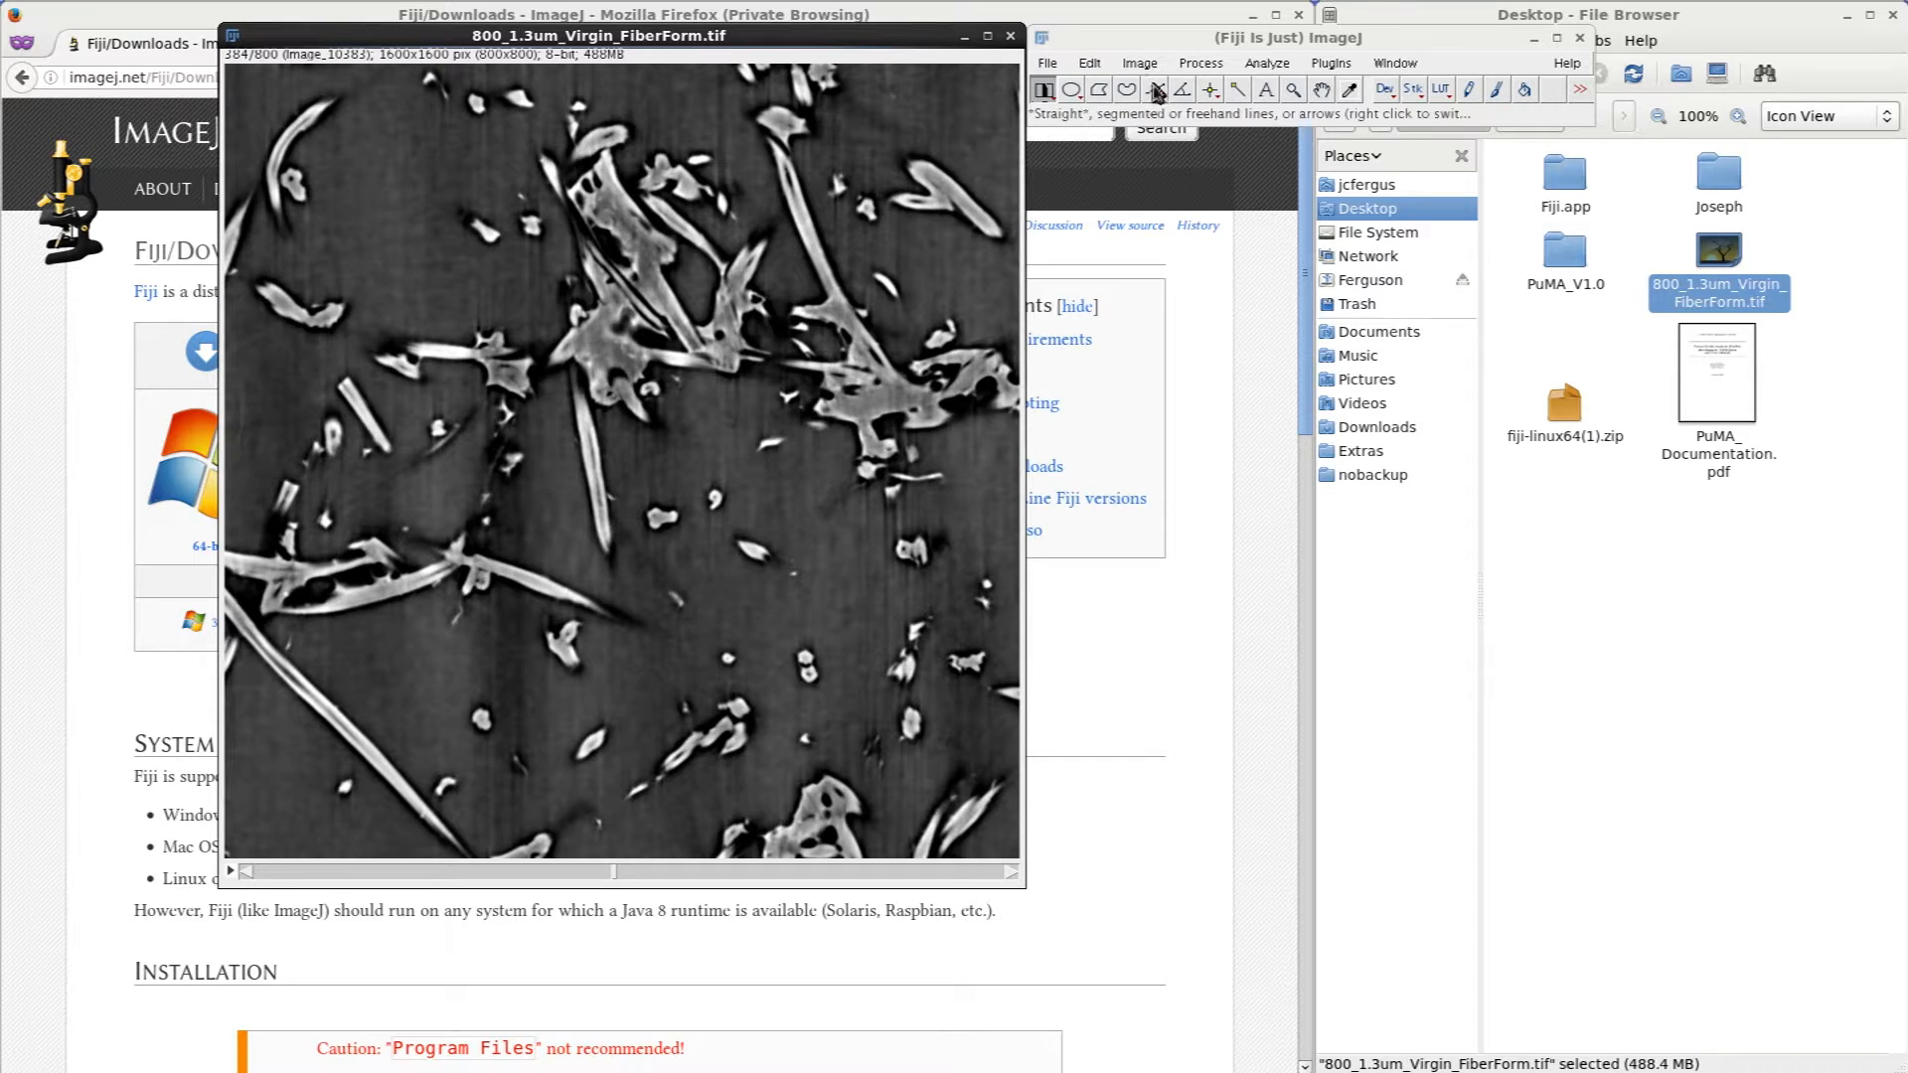
- Examine the available image filters and the Bilateral Filter's radius parameters without applying a filter
click(1198, 64)
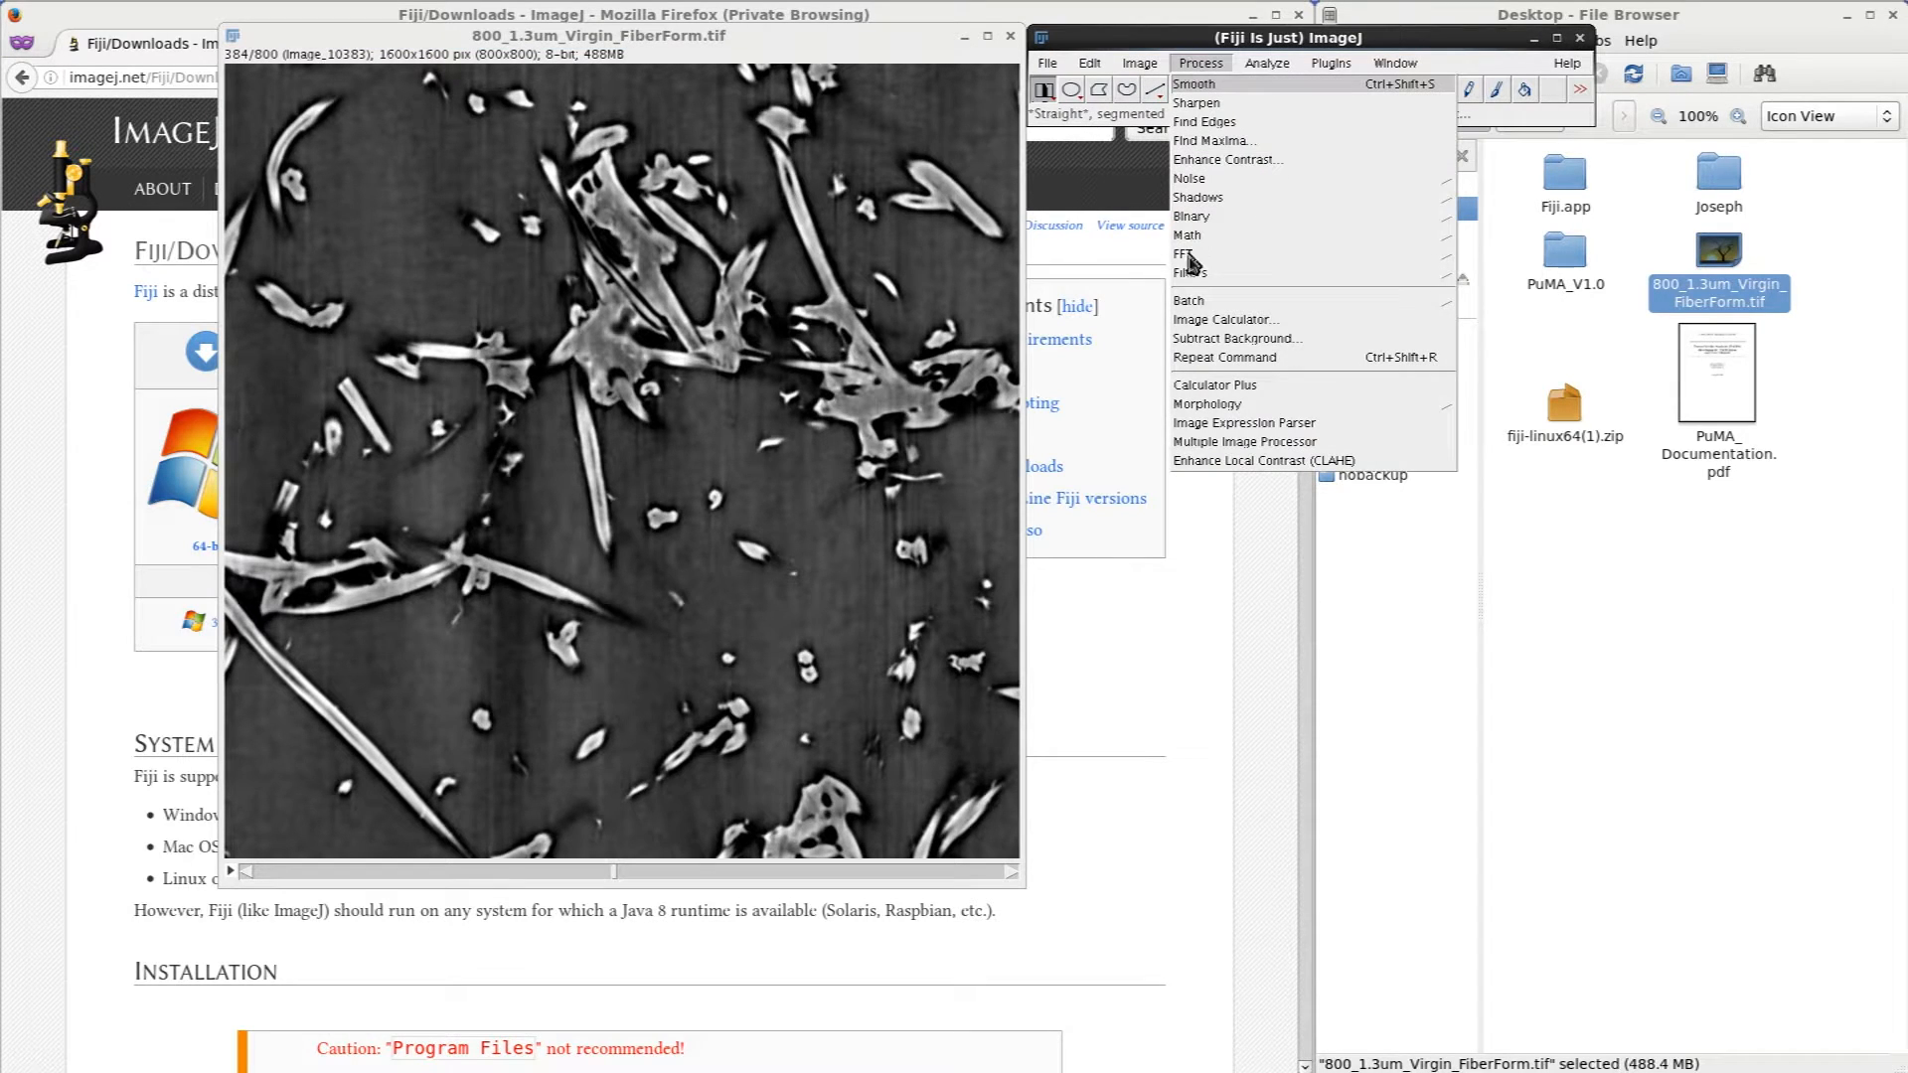
mouse_move(1198, 274)
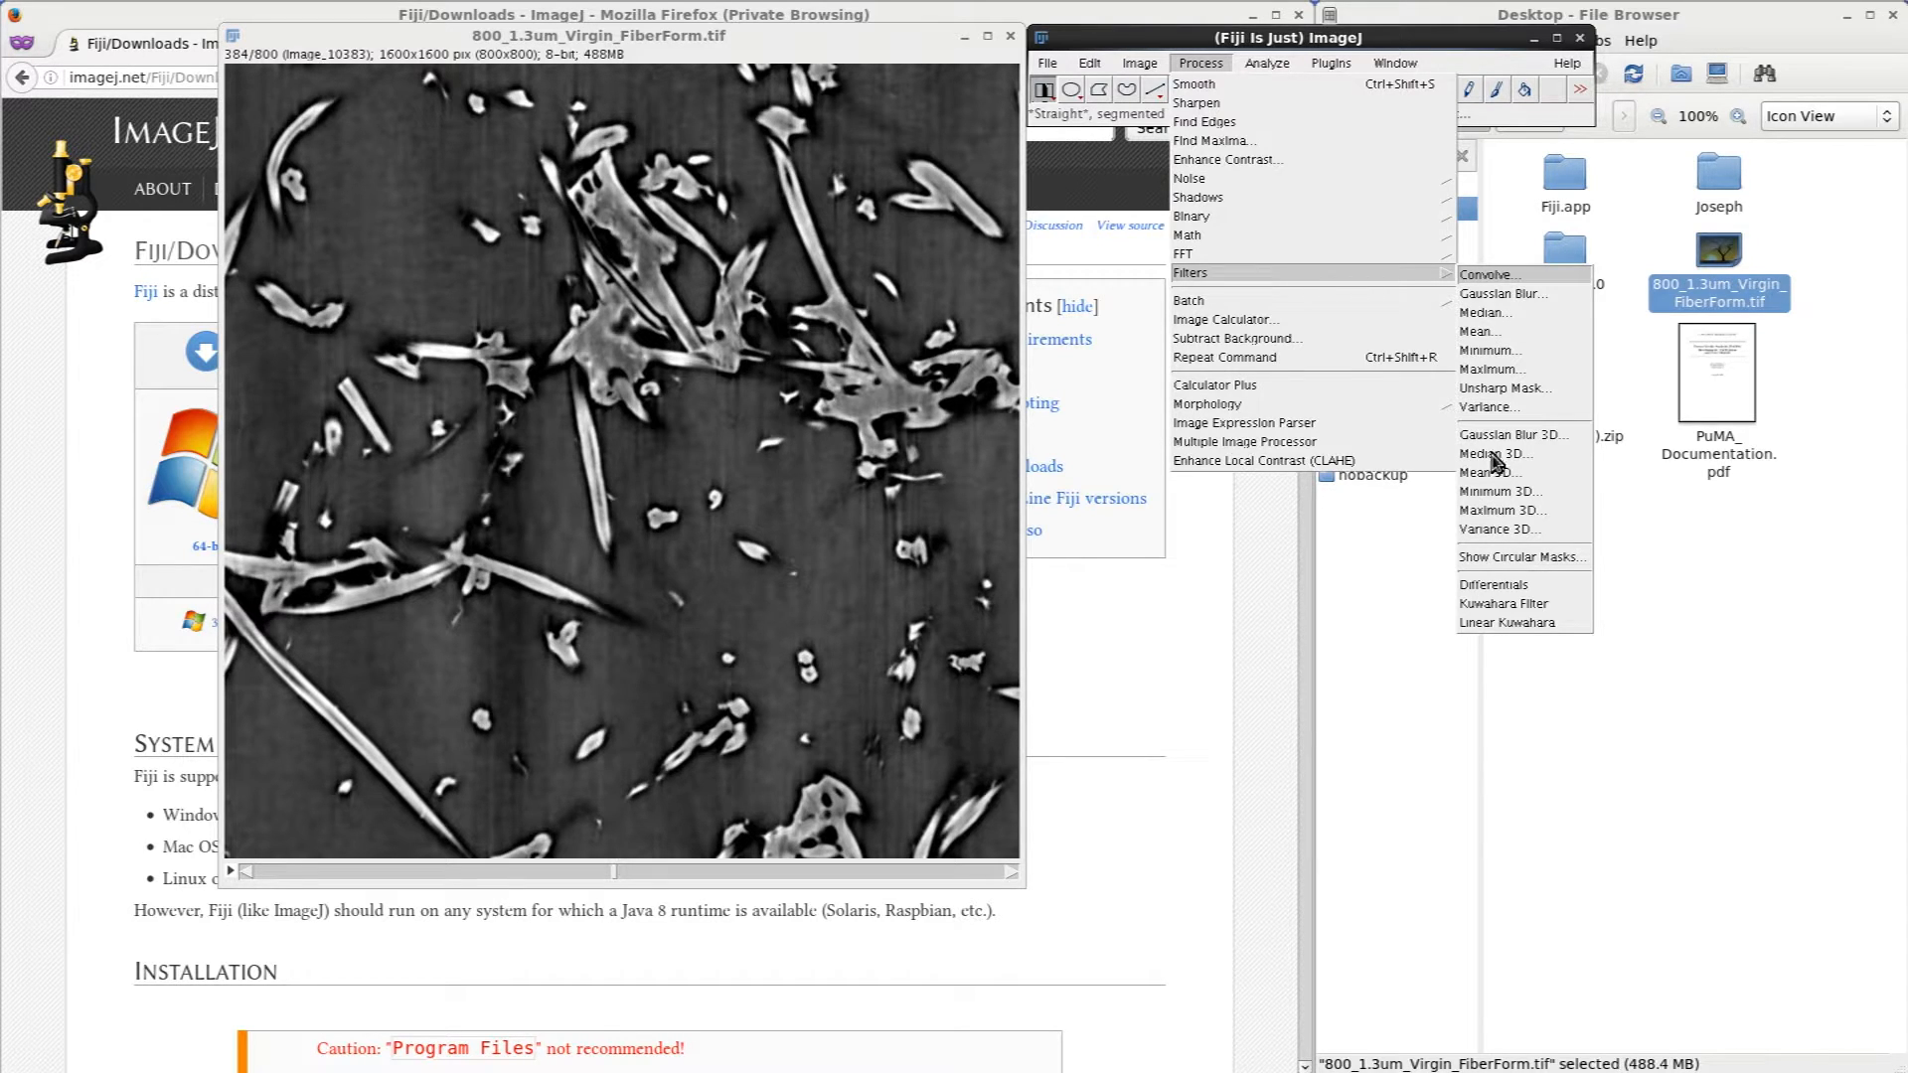
mouse_move(1330, 68)
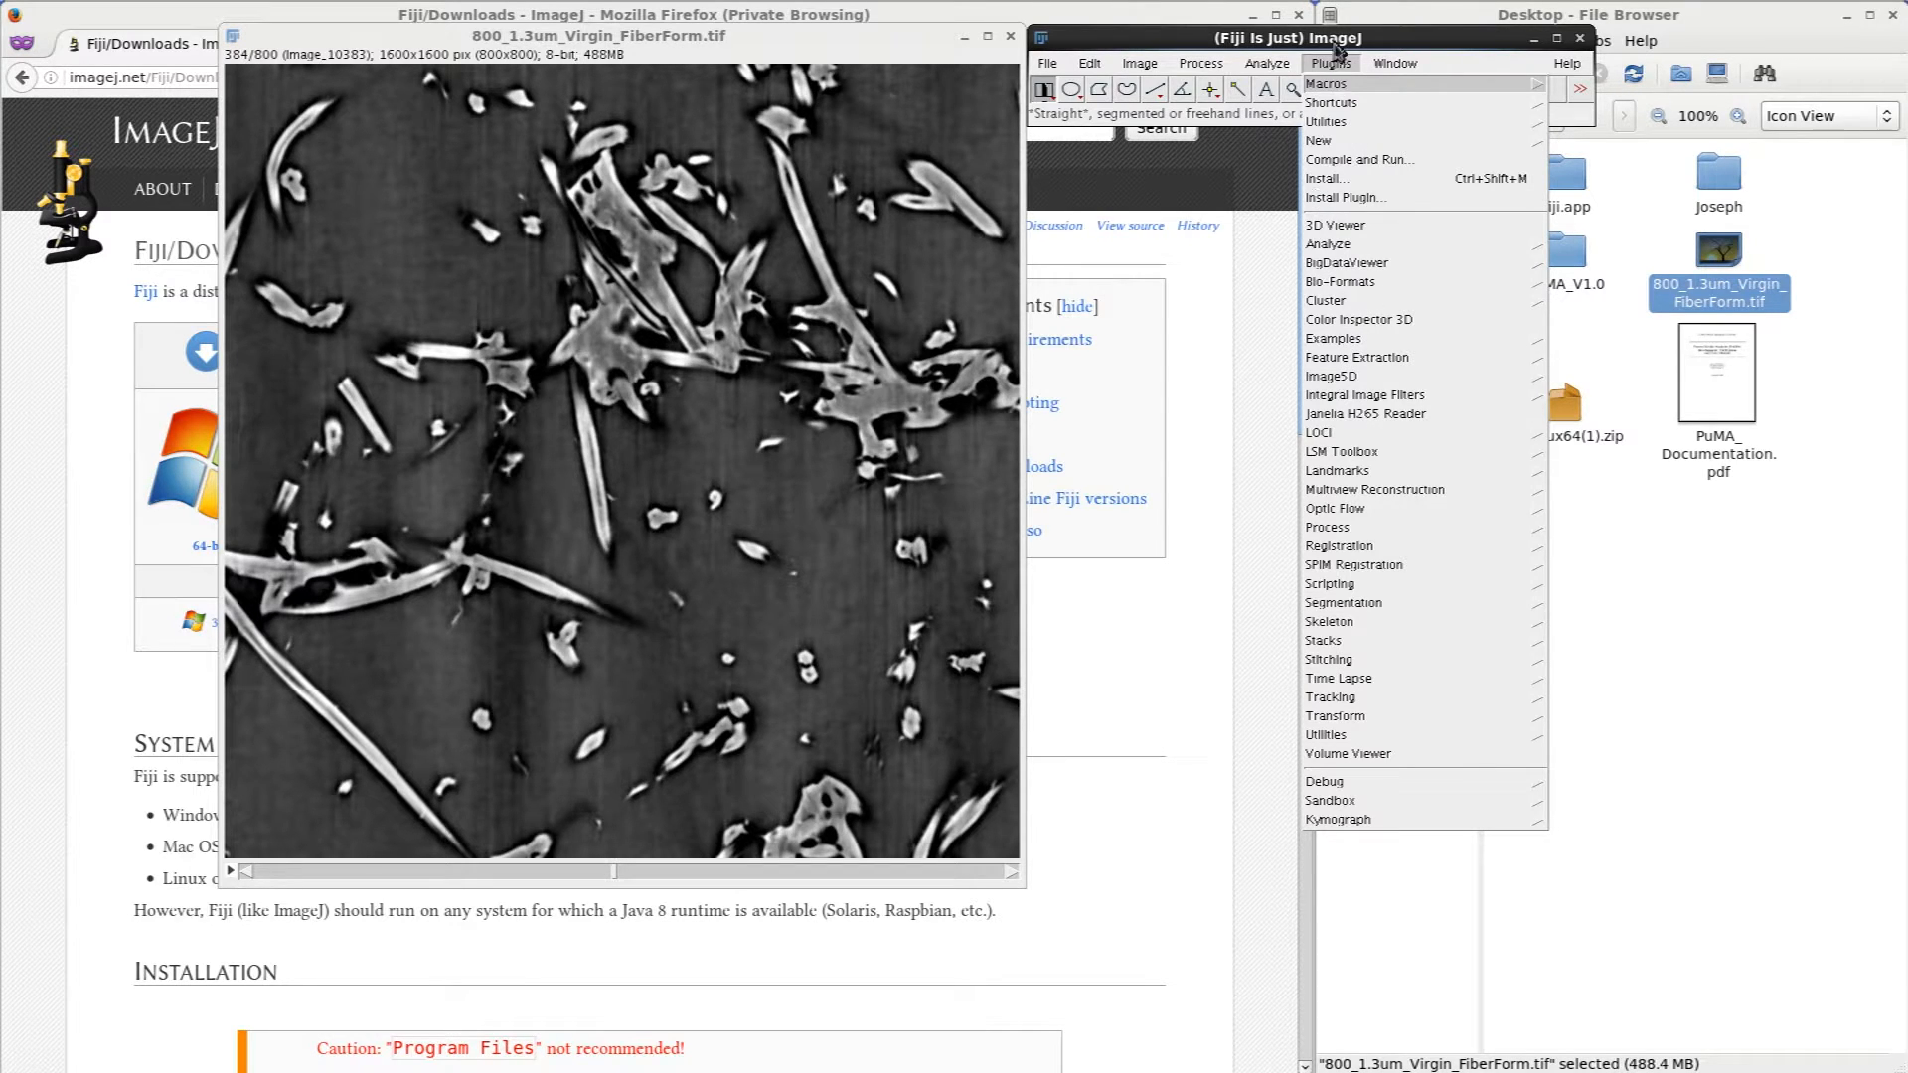
mouse_move(1357, 528)
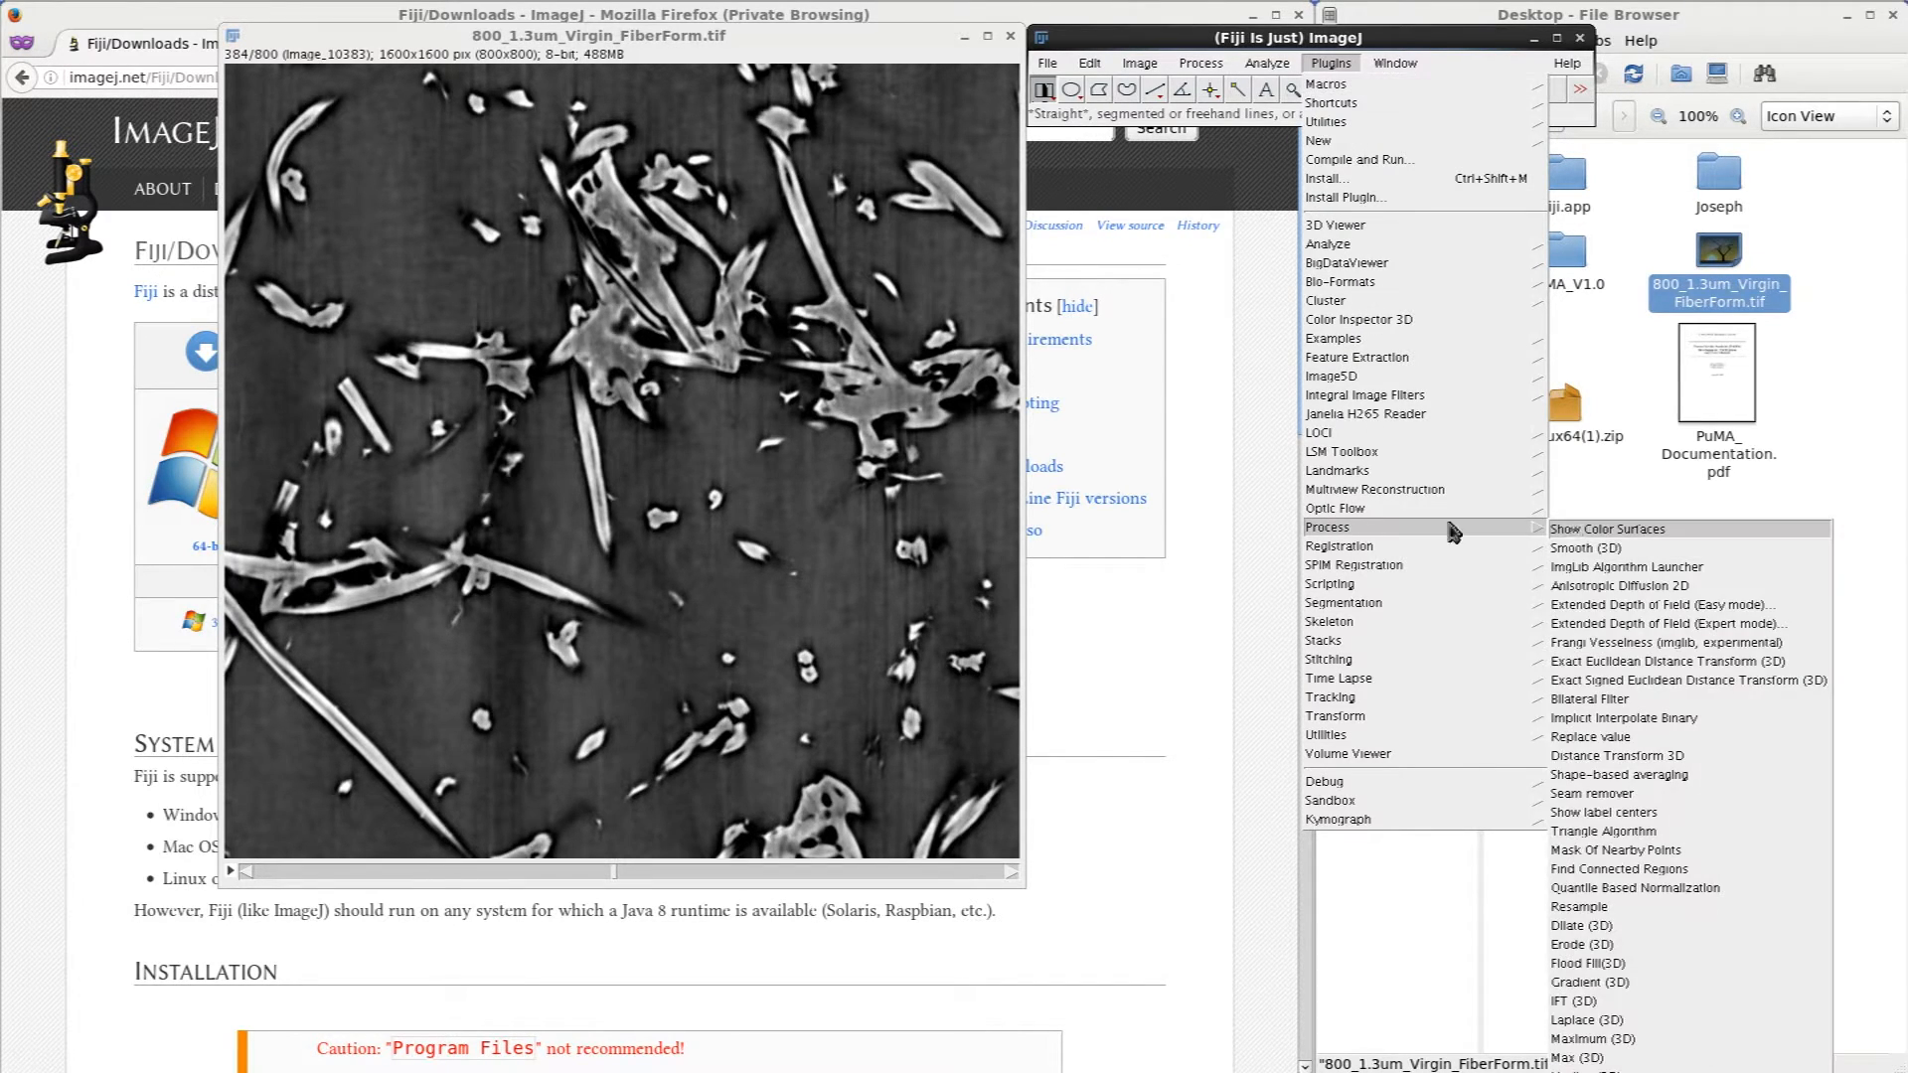
click(1591, 703)
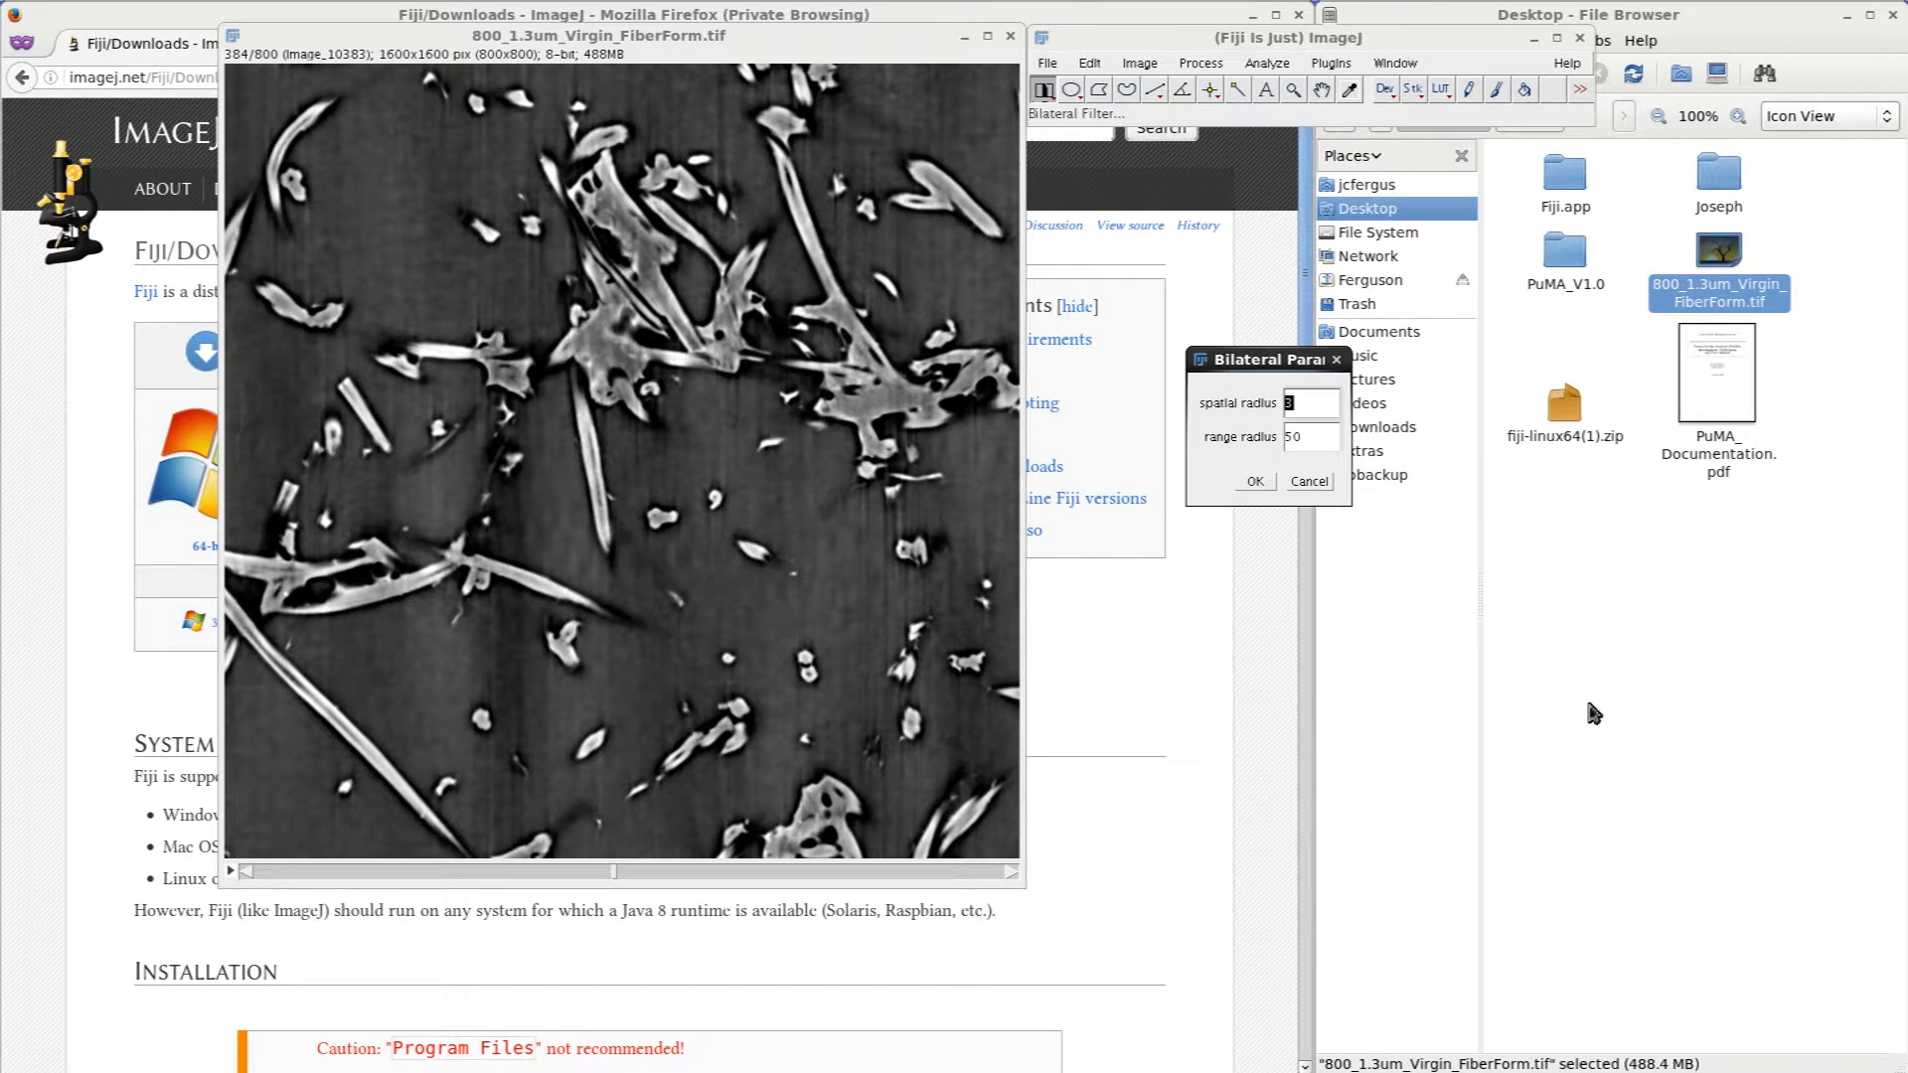
click(1310, 483)
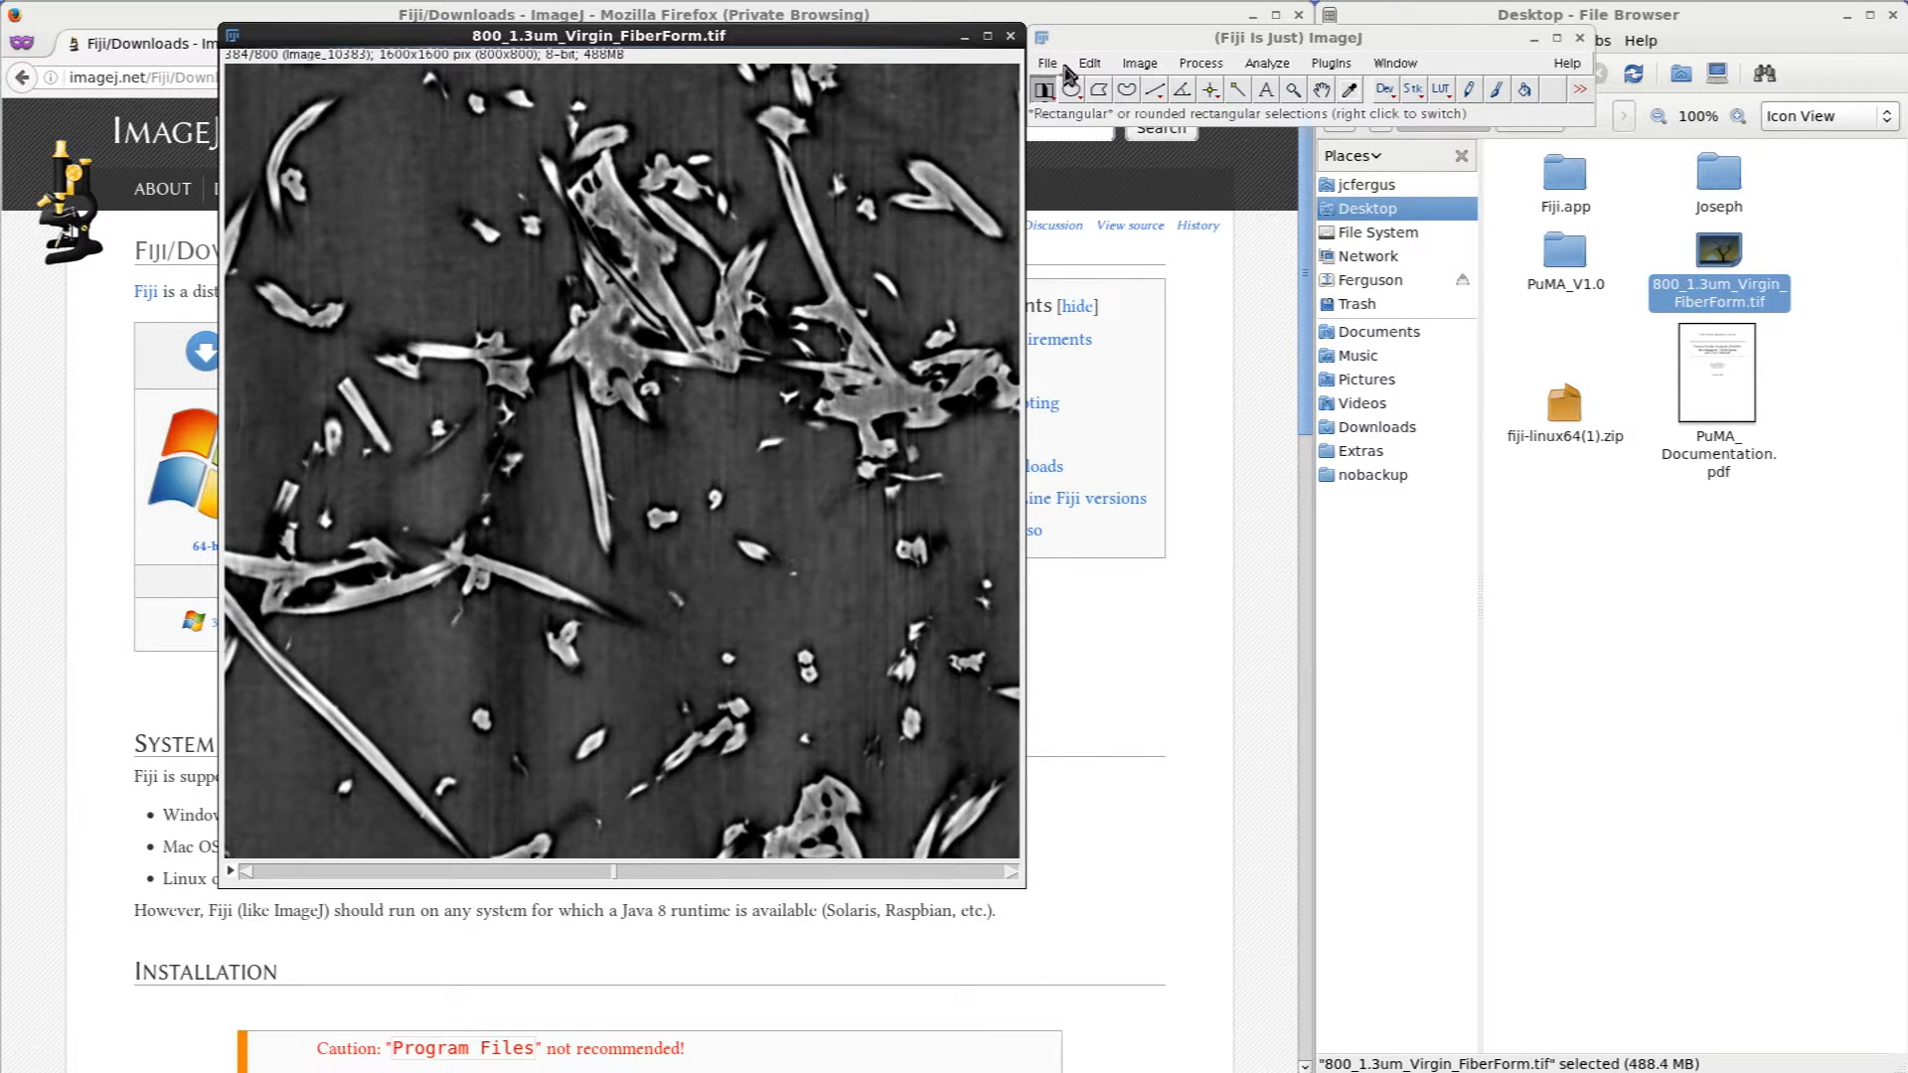
- Set up saving the stack as an image sequence, enlarging the settings dialog and setting the sequence name to Image_1
click(1047, 64)
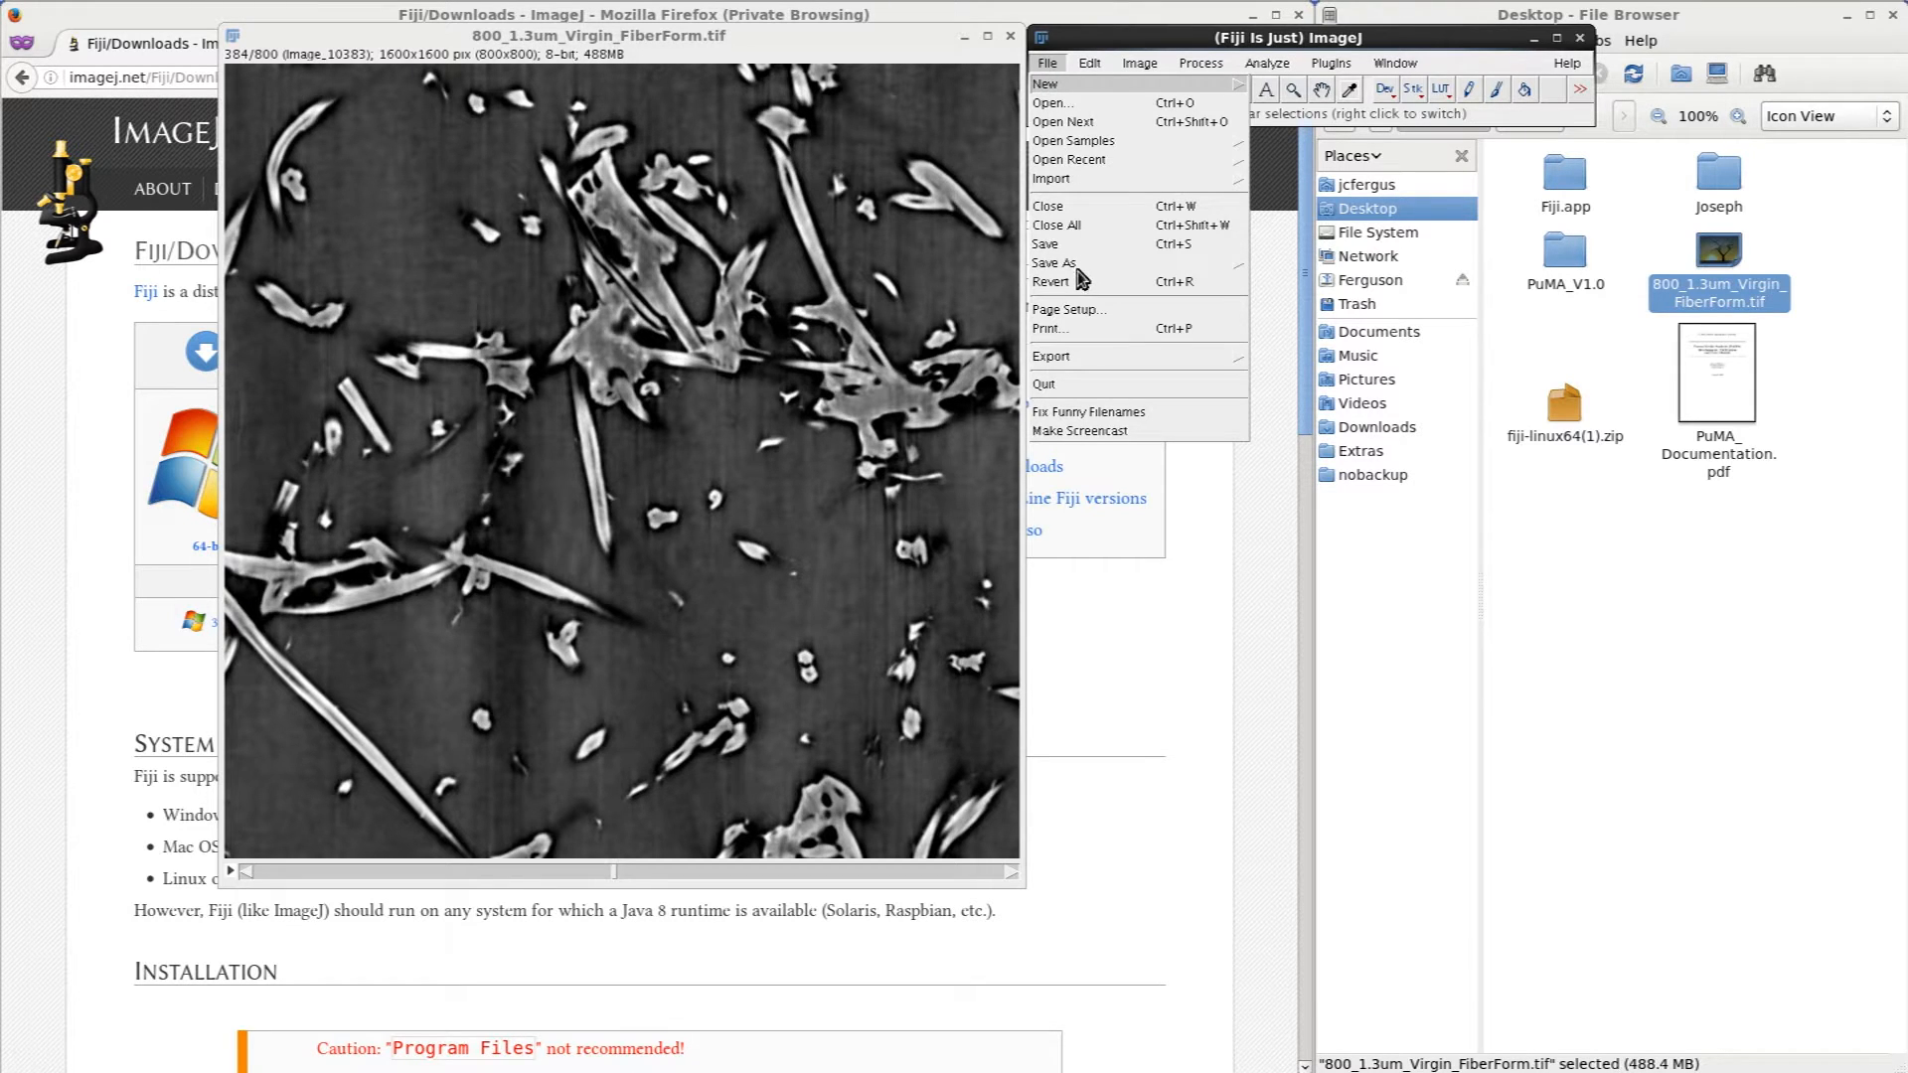
mouse_move(1079, 266)
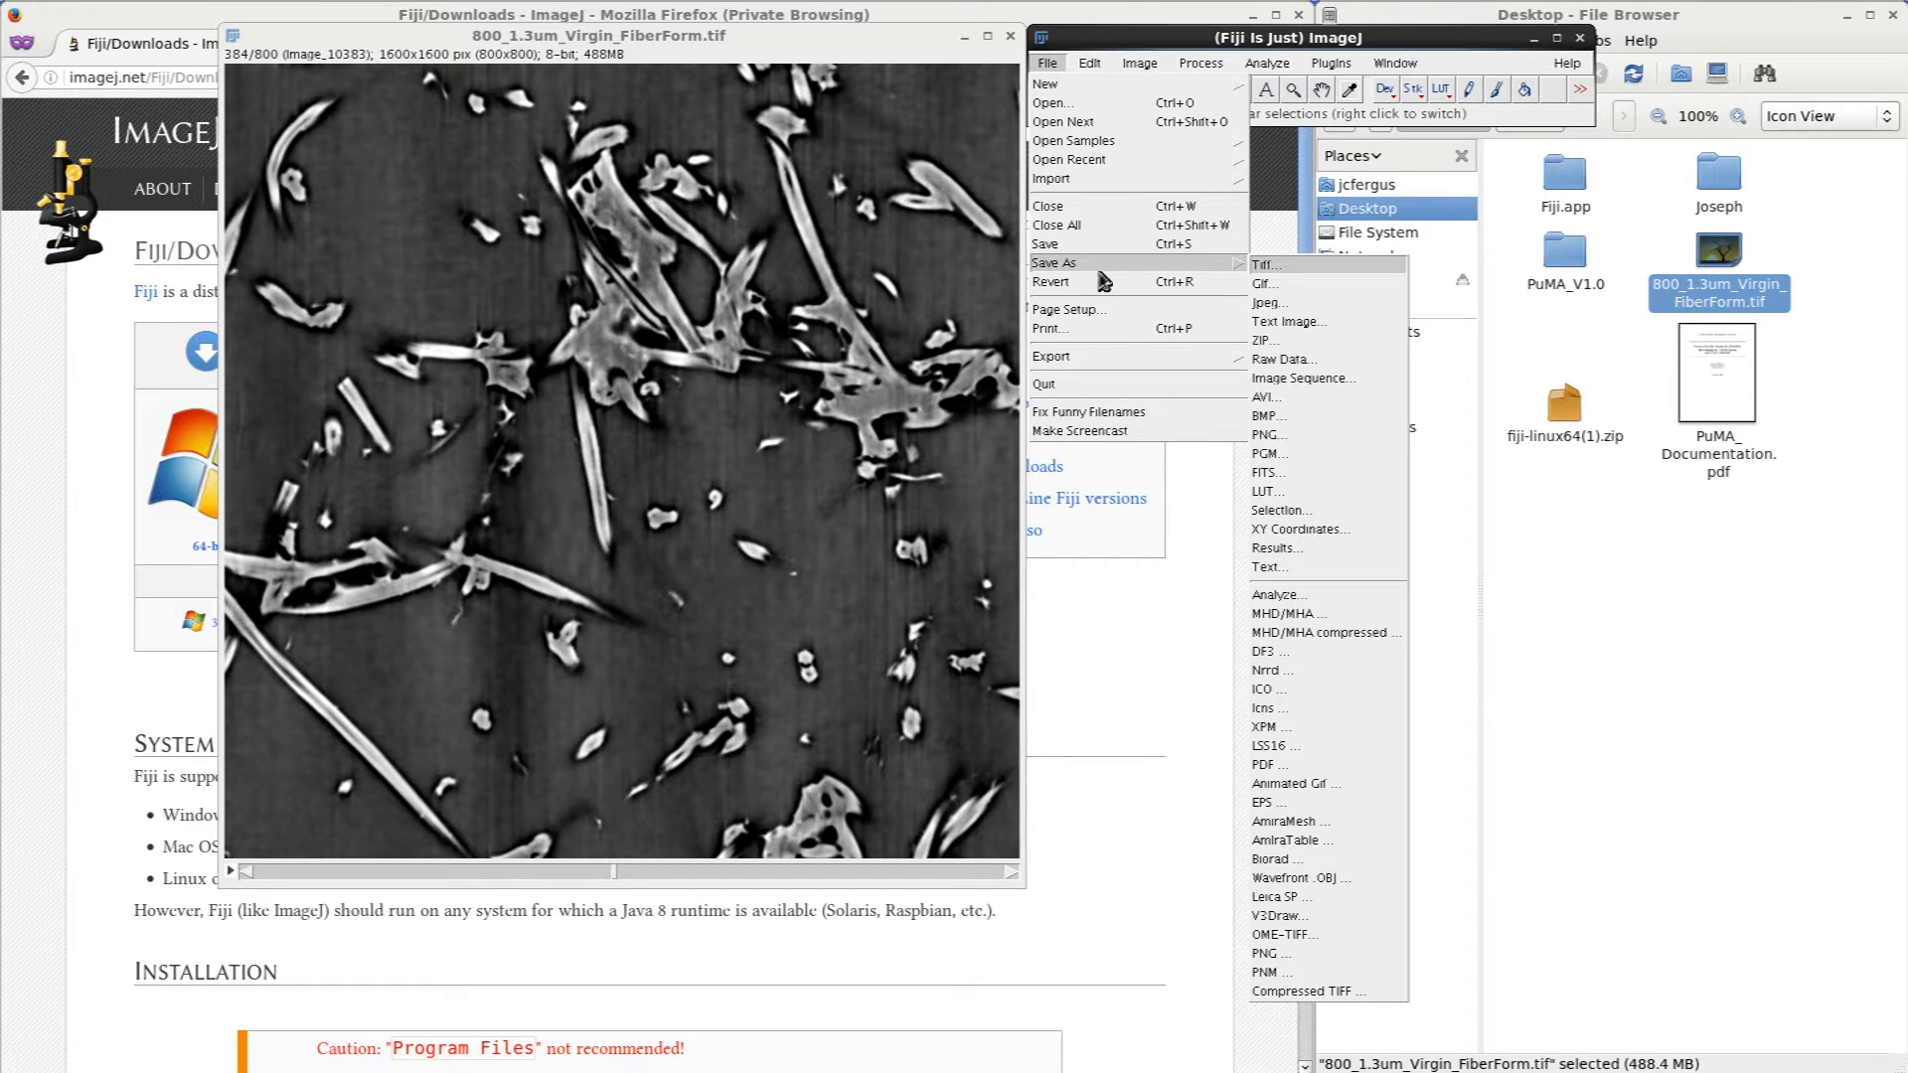
click(1280, 379)
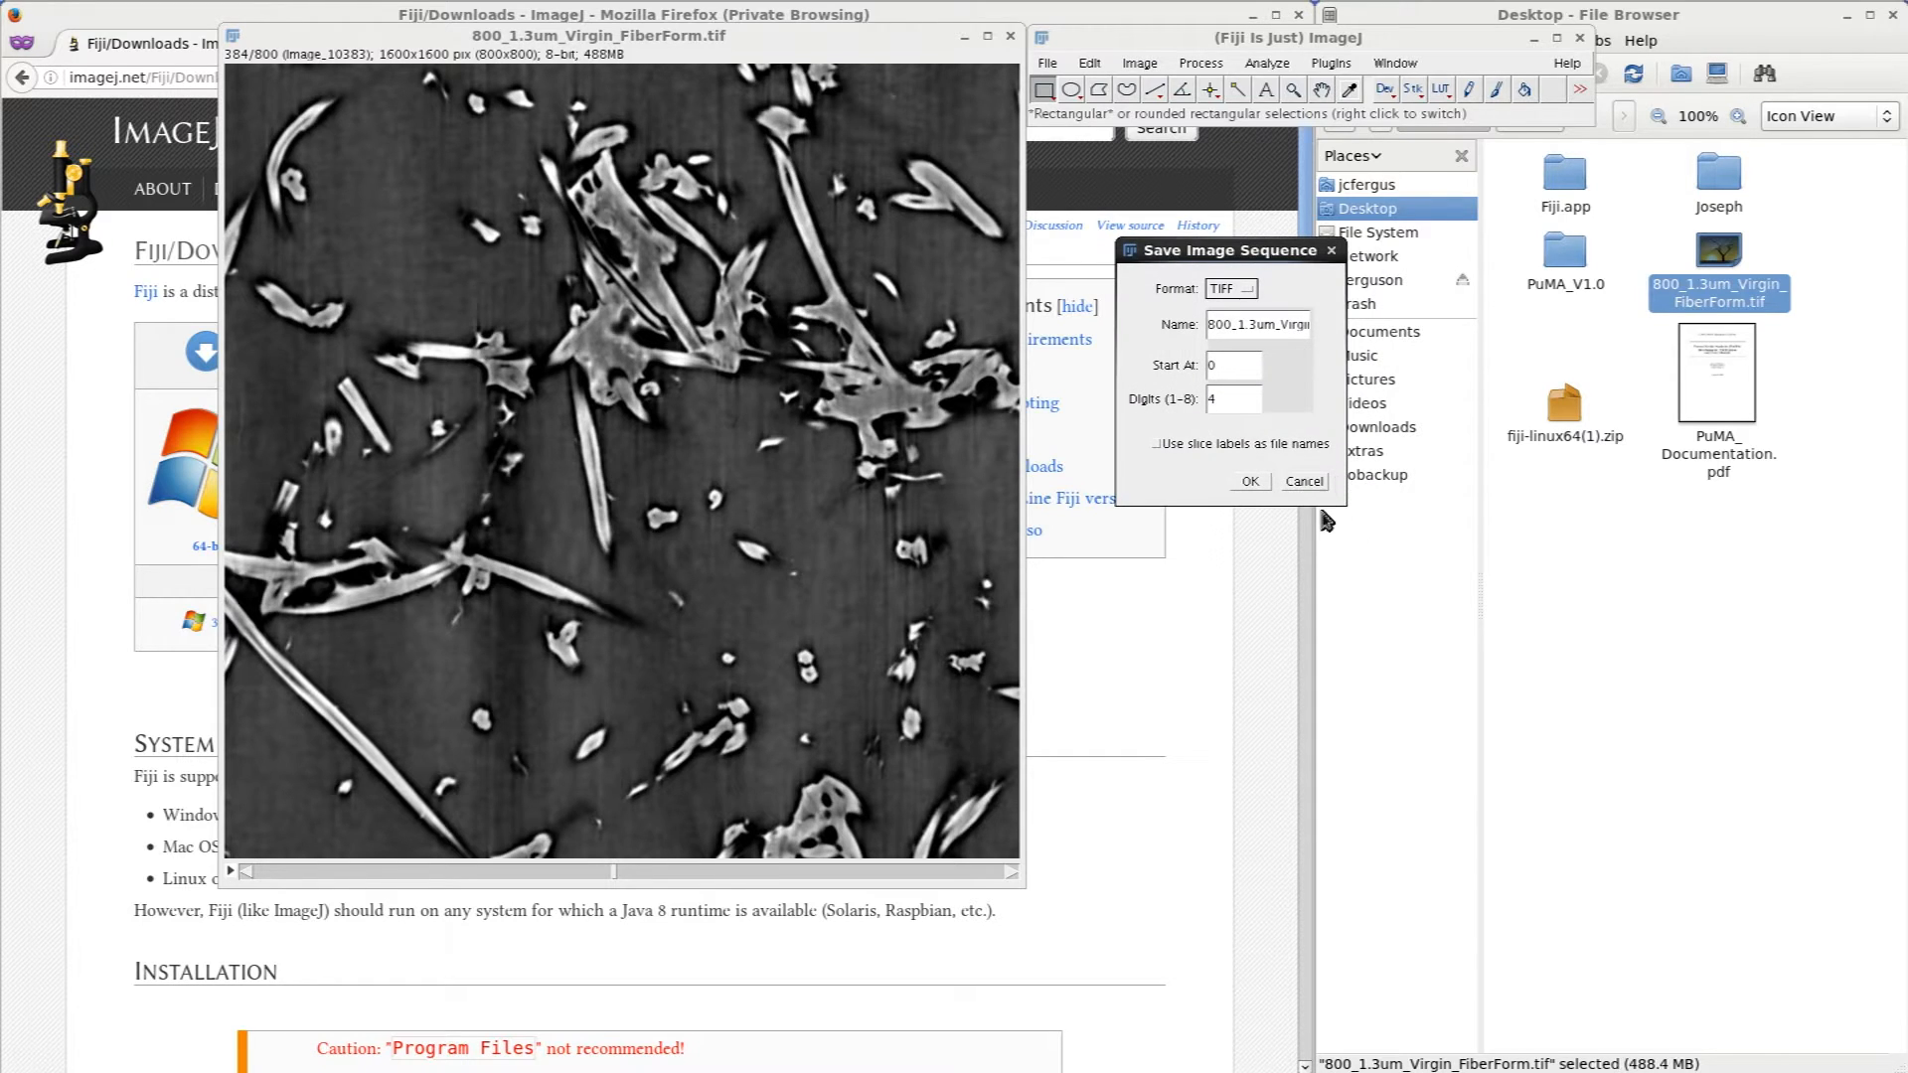
click(1338, 514)
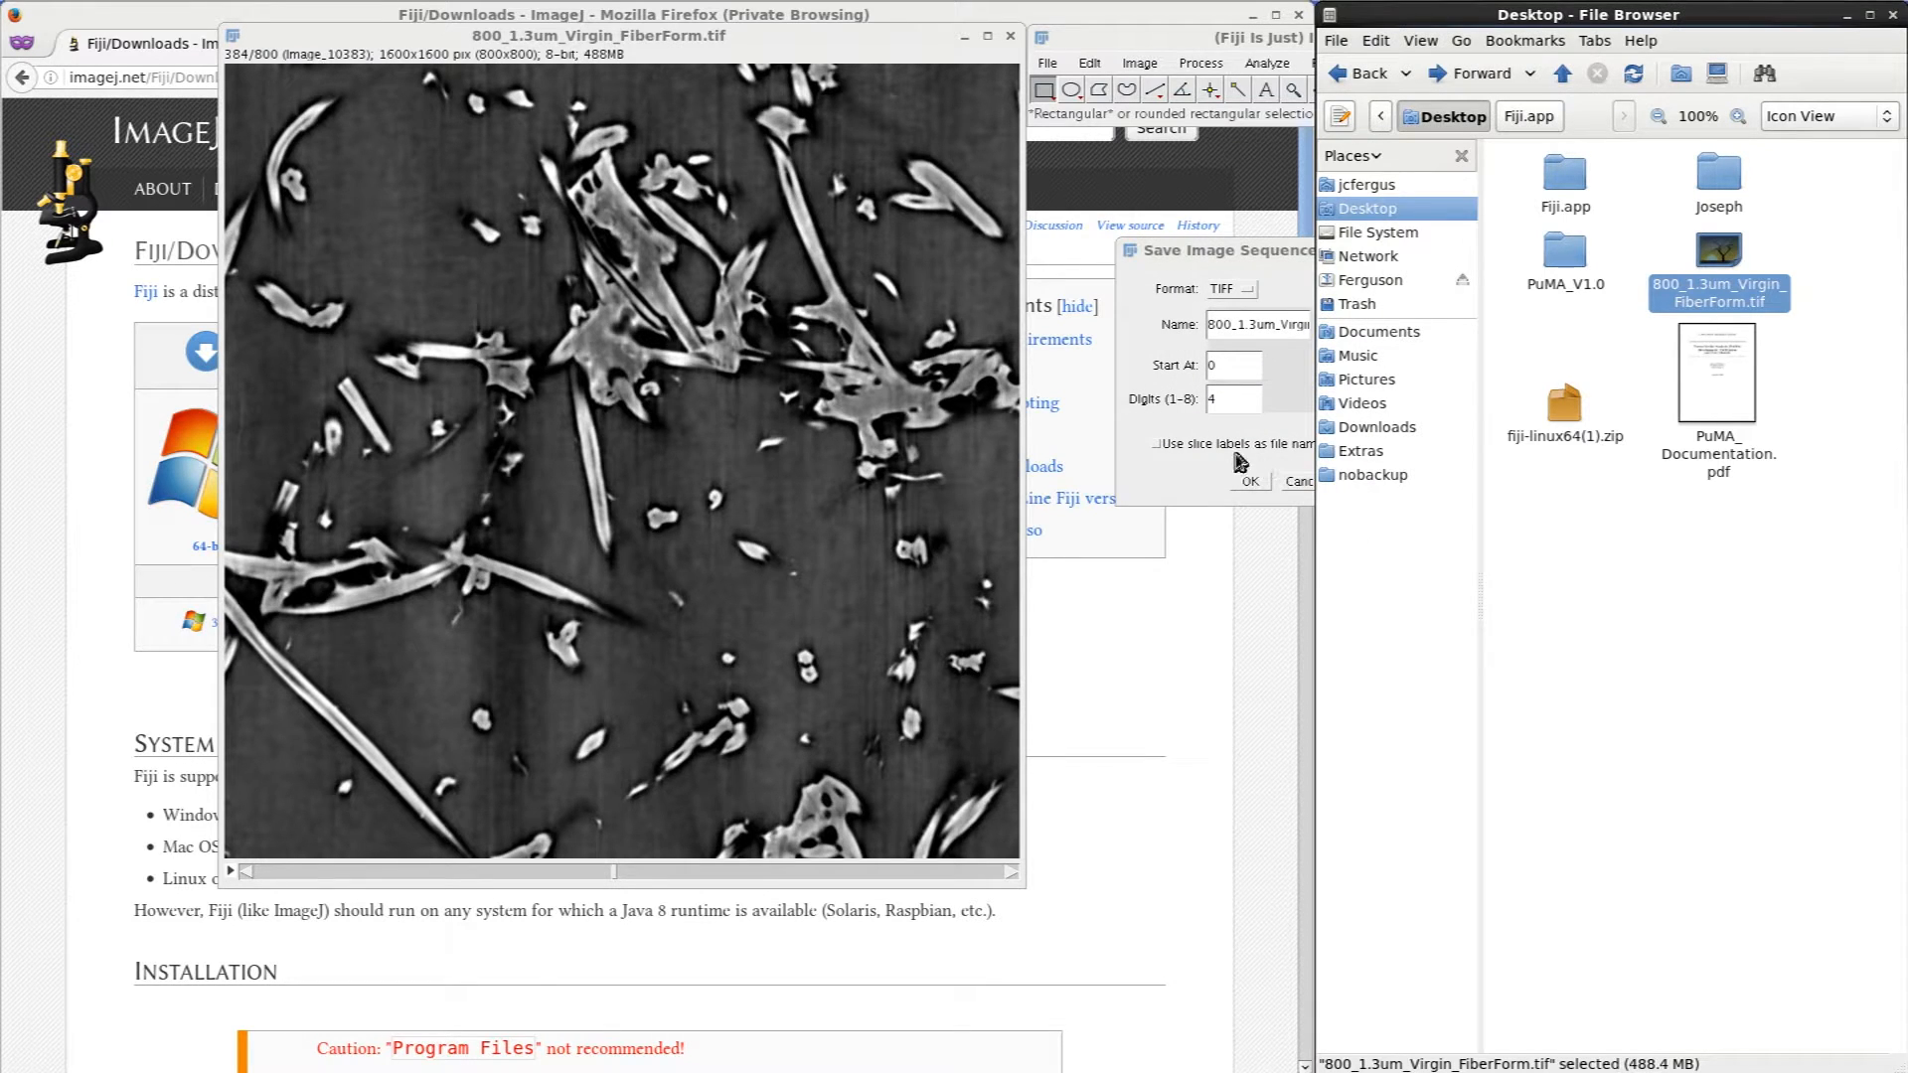
click(1163, 471)
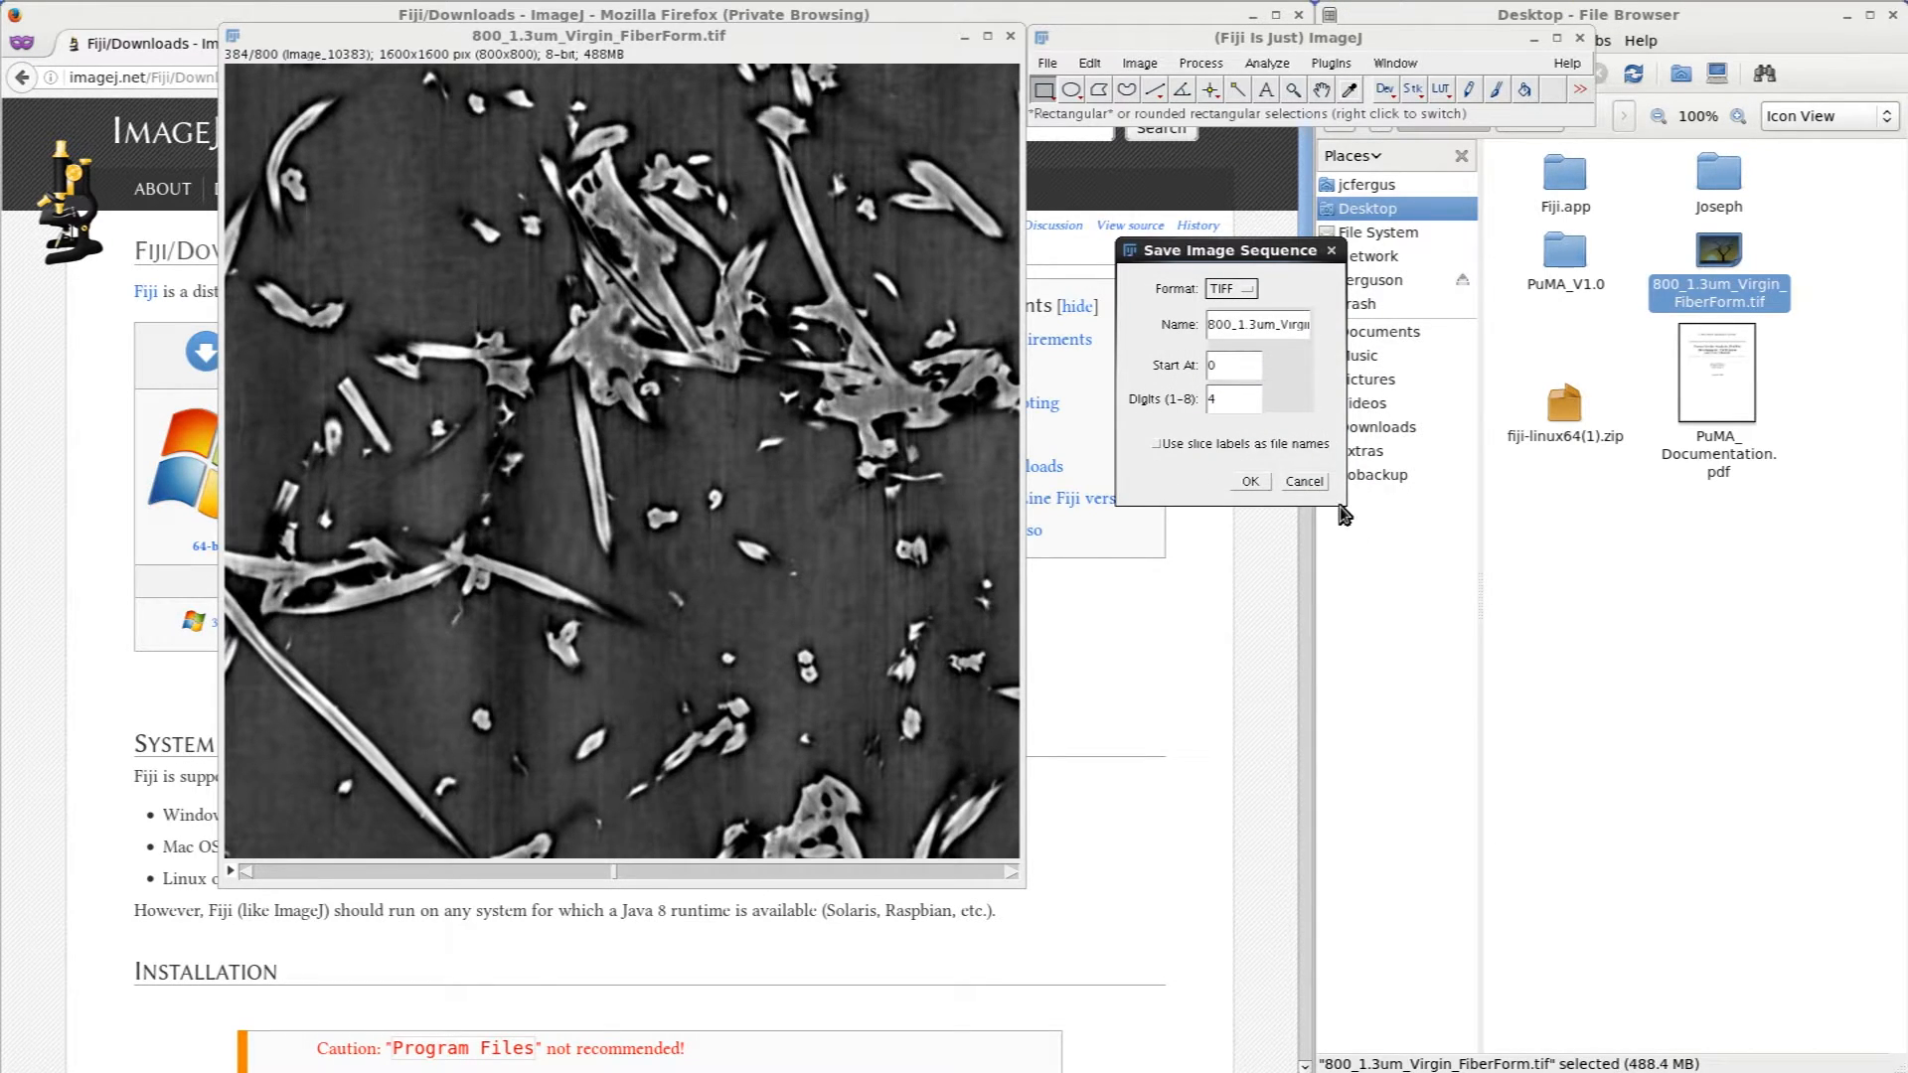
drag(1344, 505, 1401, 538)
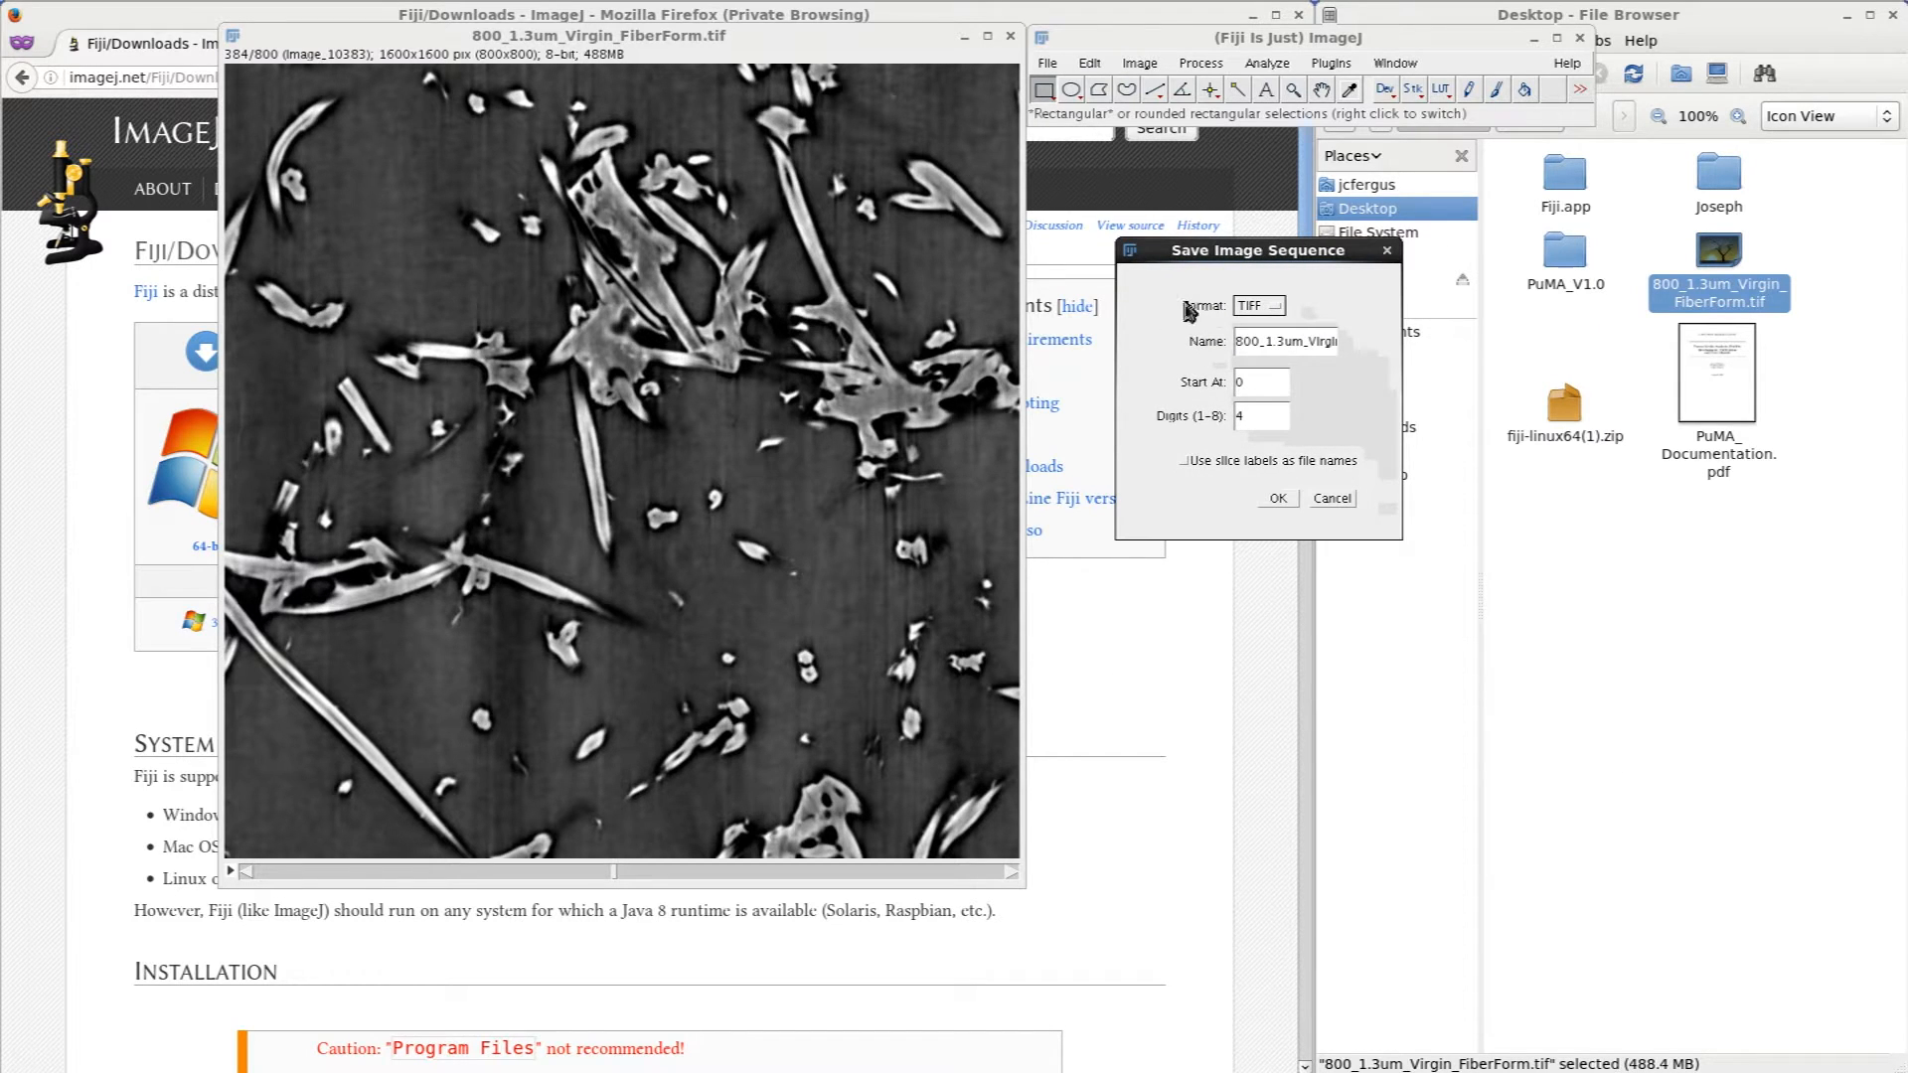
double_click(1320, 342)
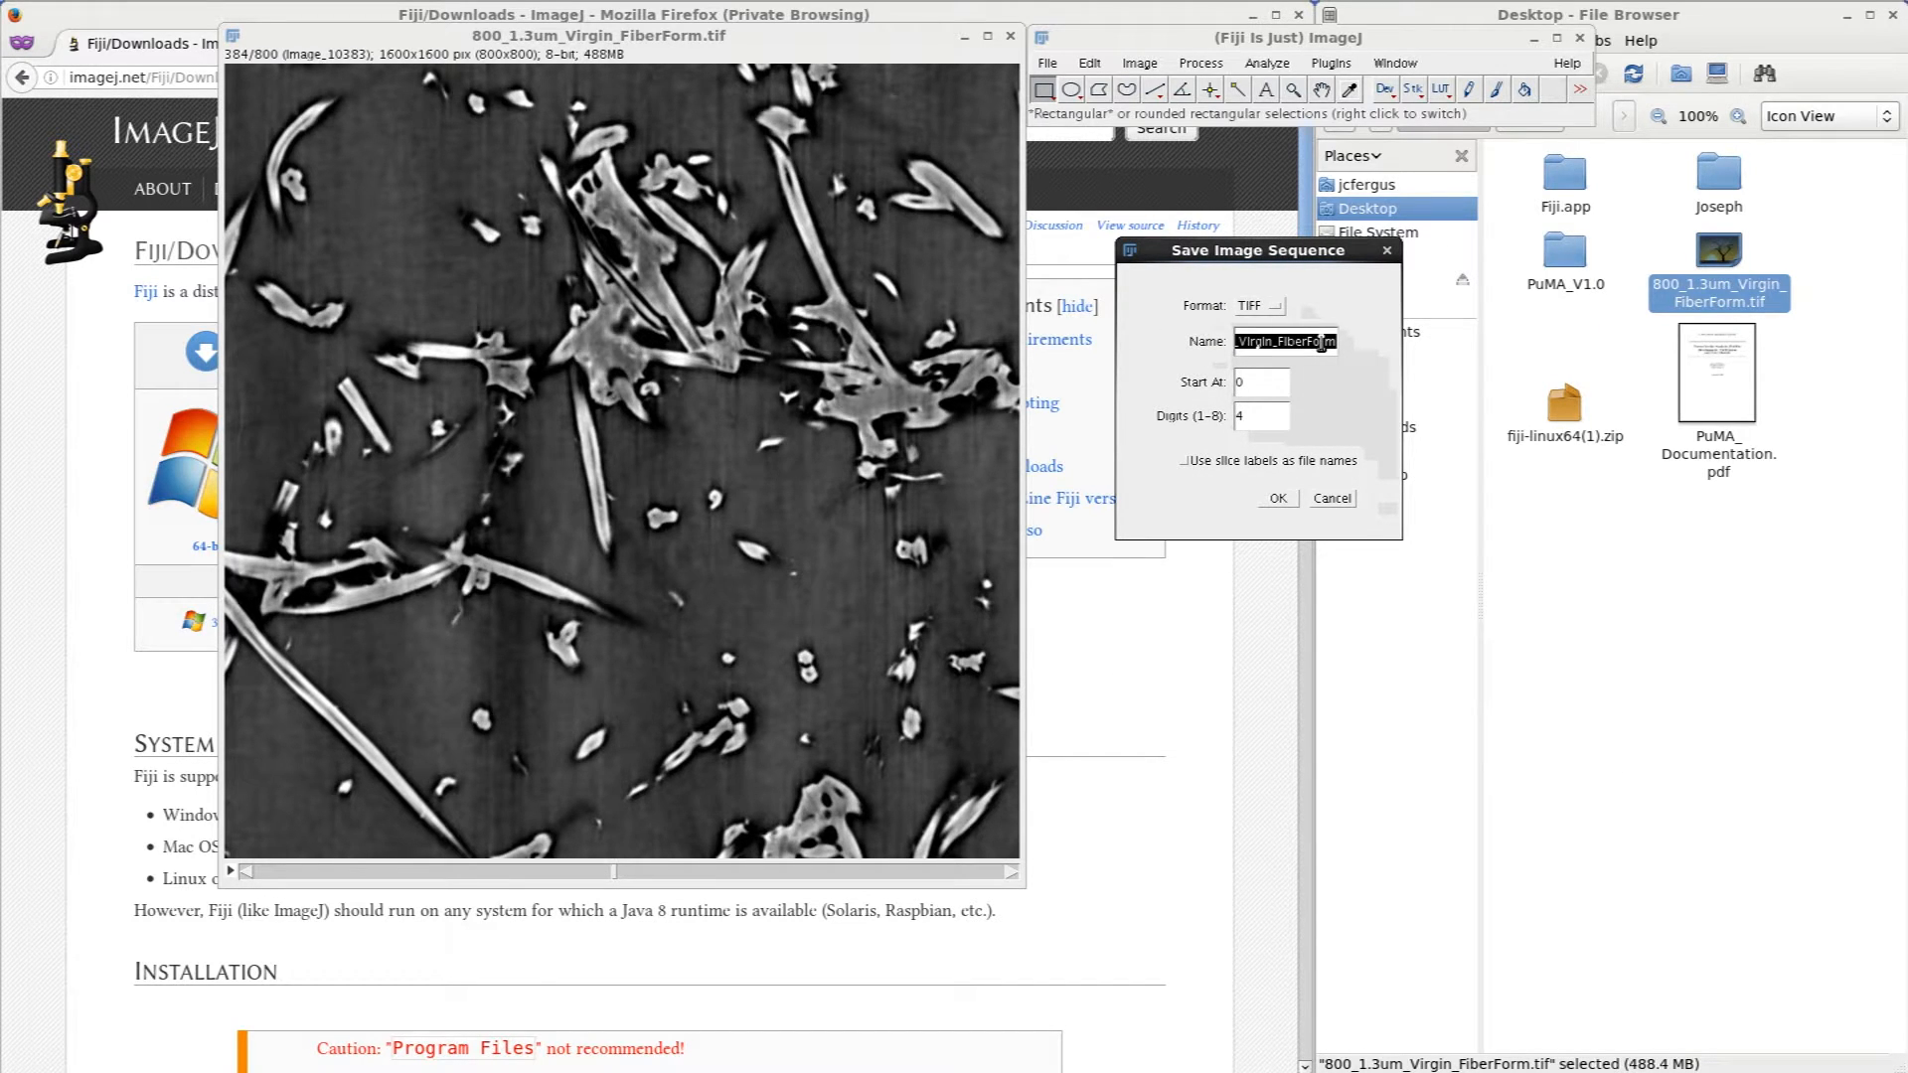
text(Image_1)
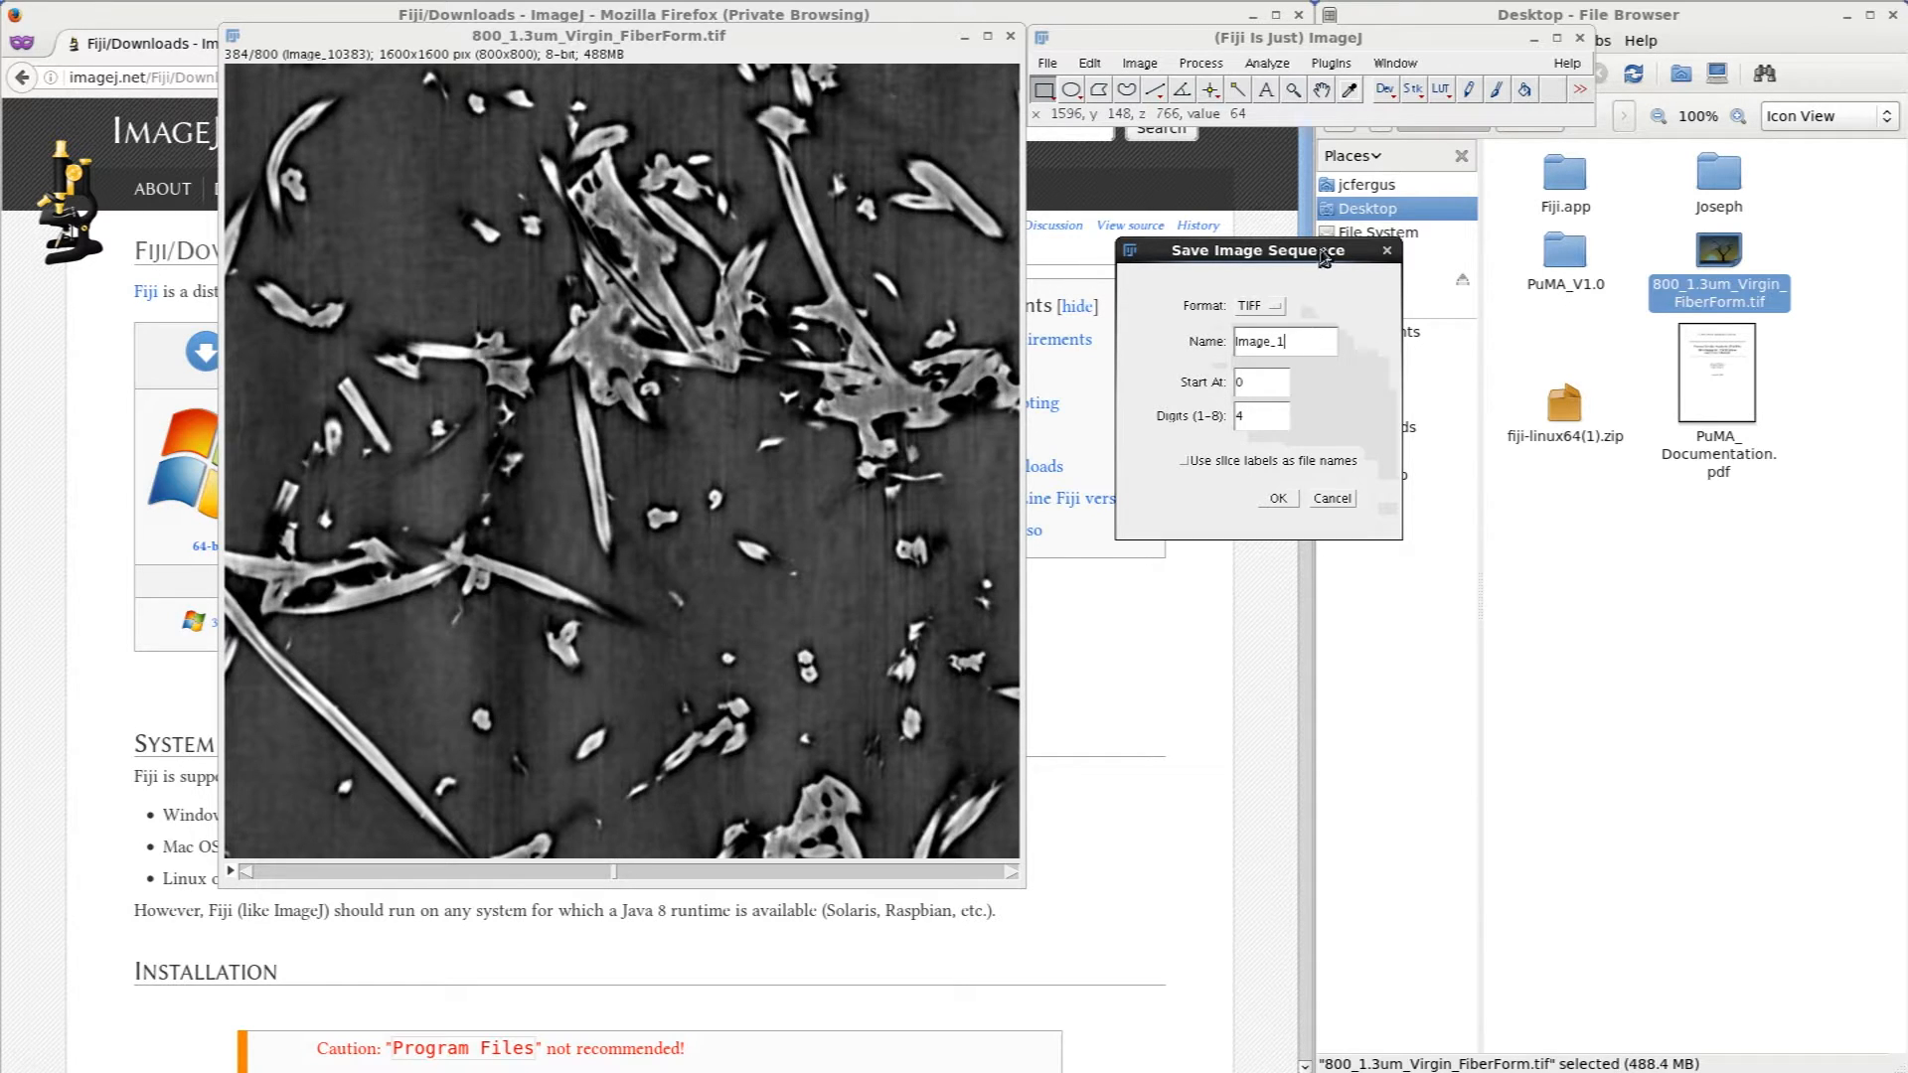
drag(1309, 256, 1387, 244)
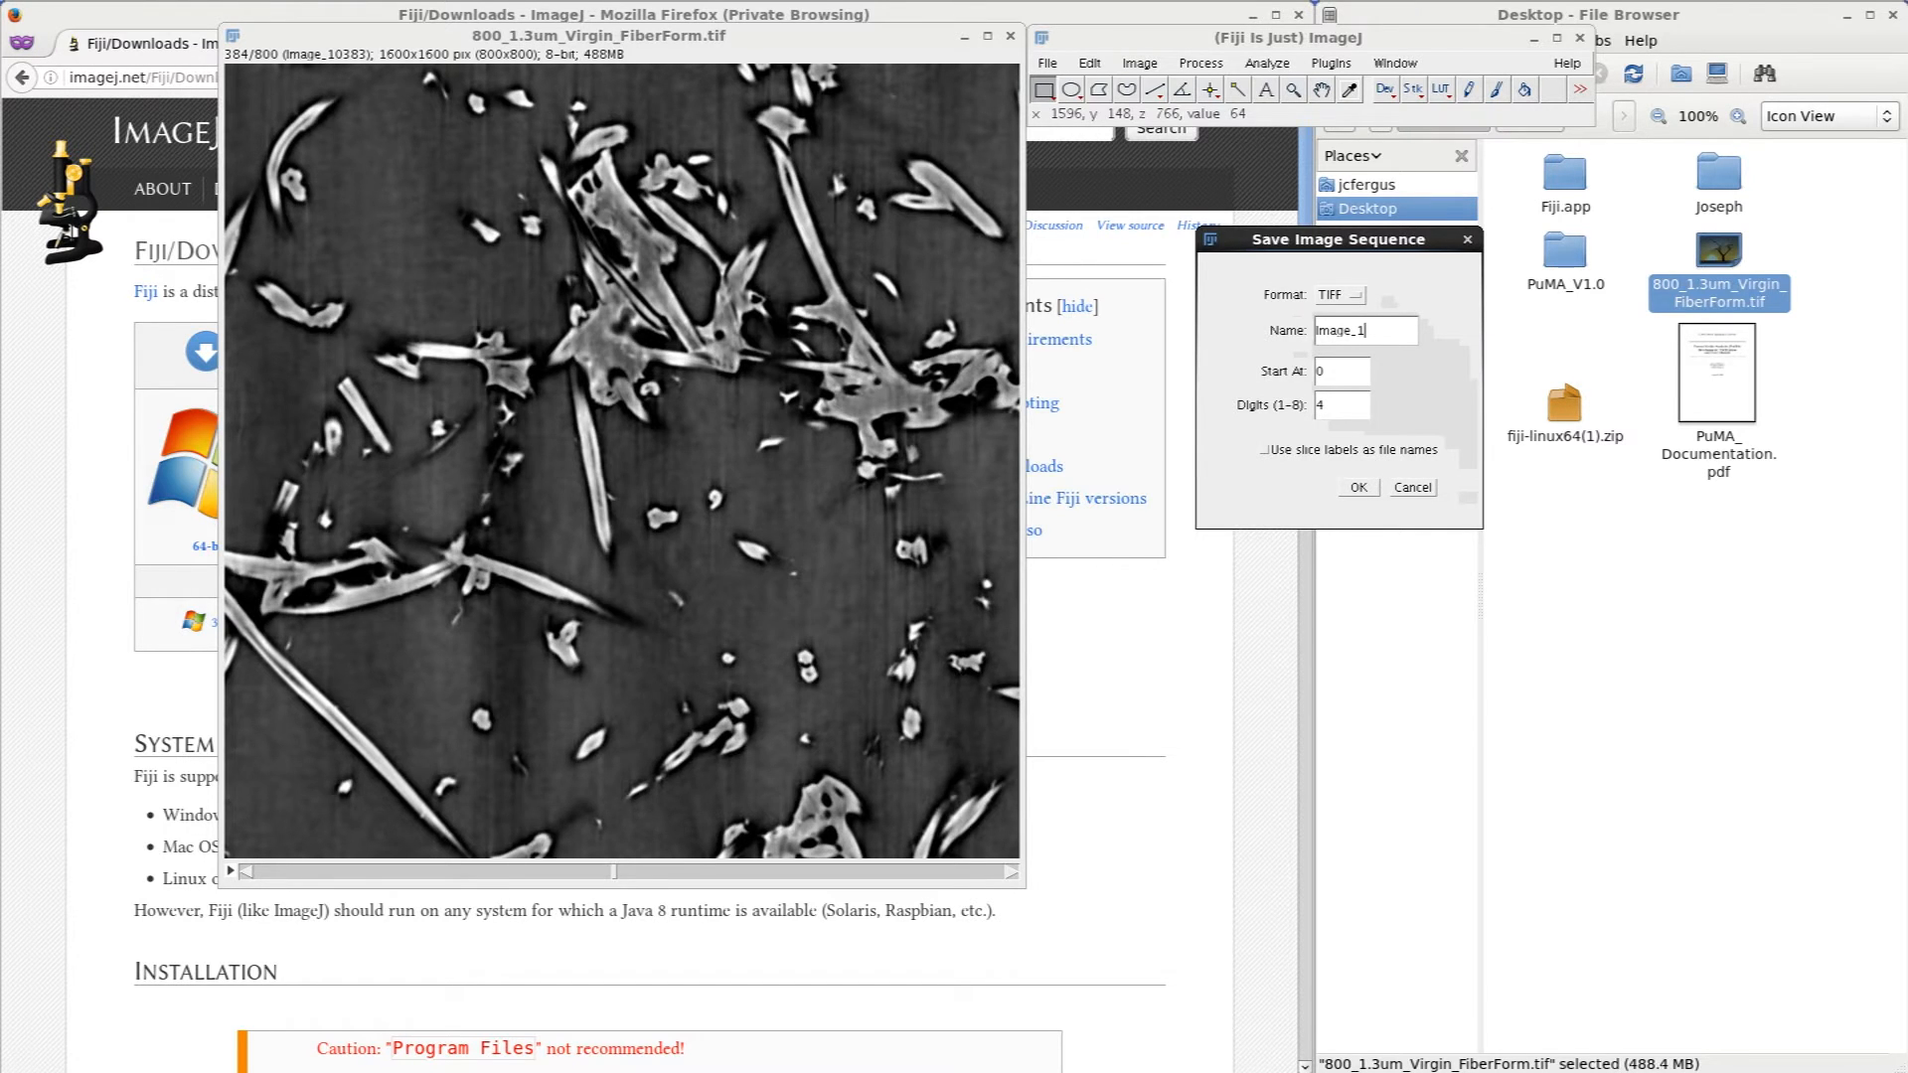
- Inspect the numbered file names in the existing 800_1.3um_Virgin_FiberForm image sequence folder and close its file browser window
key(alt+Tab)
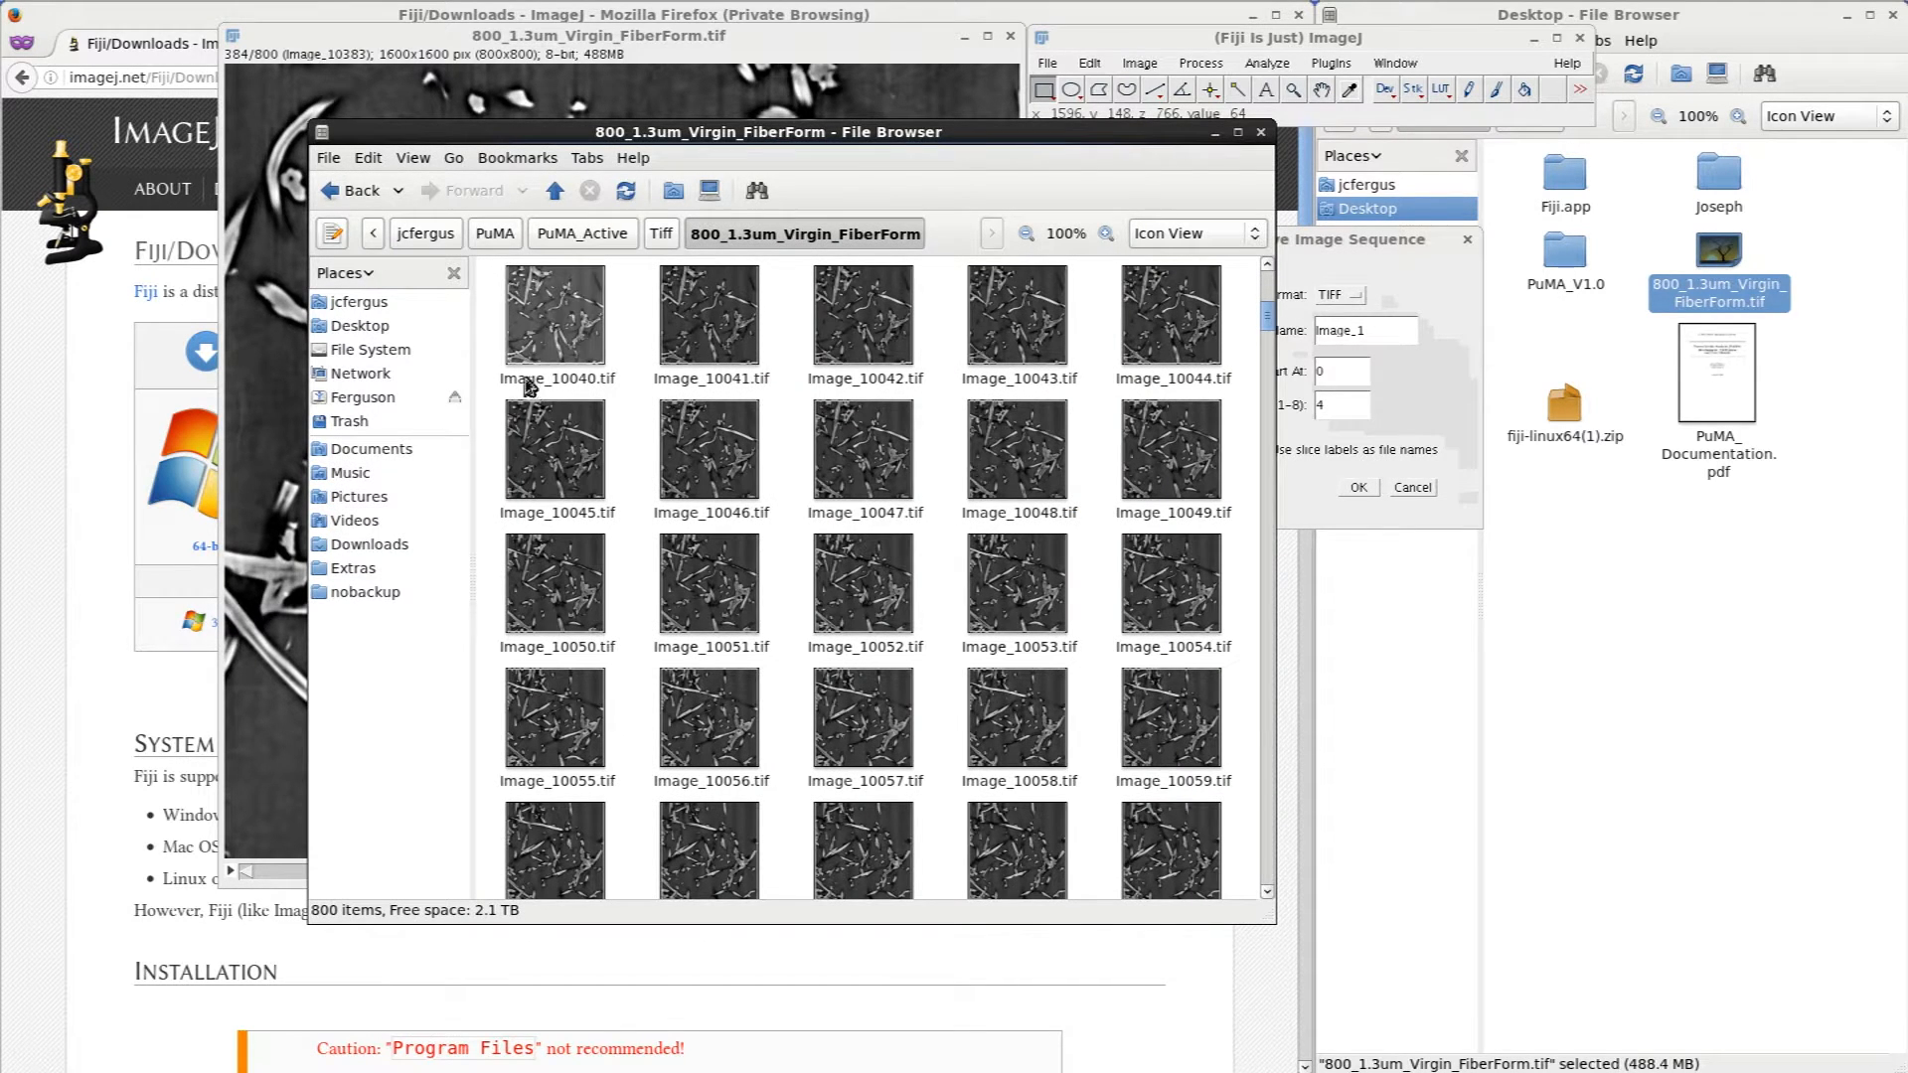
scroll(606, 388, up, 8)
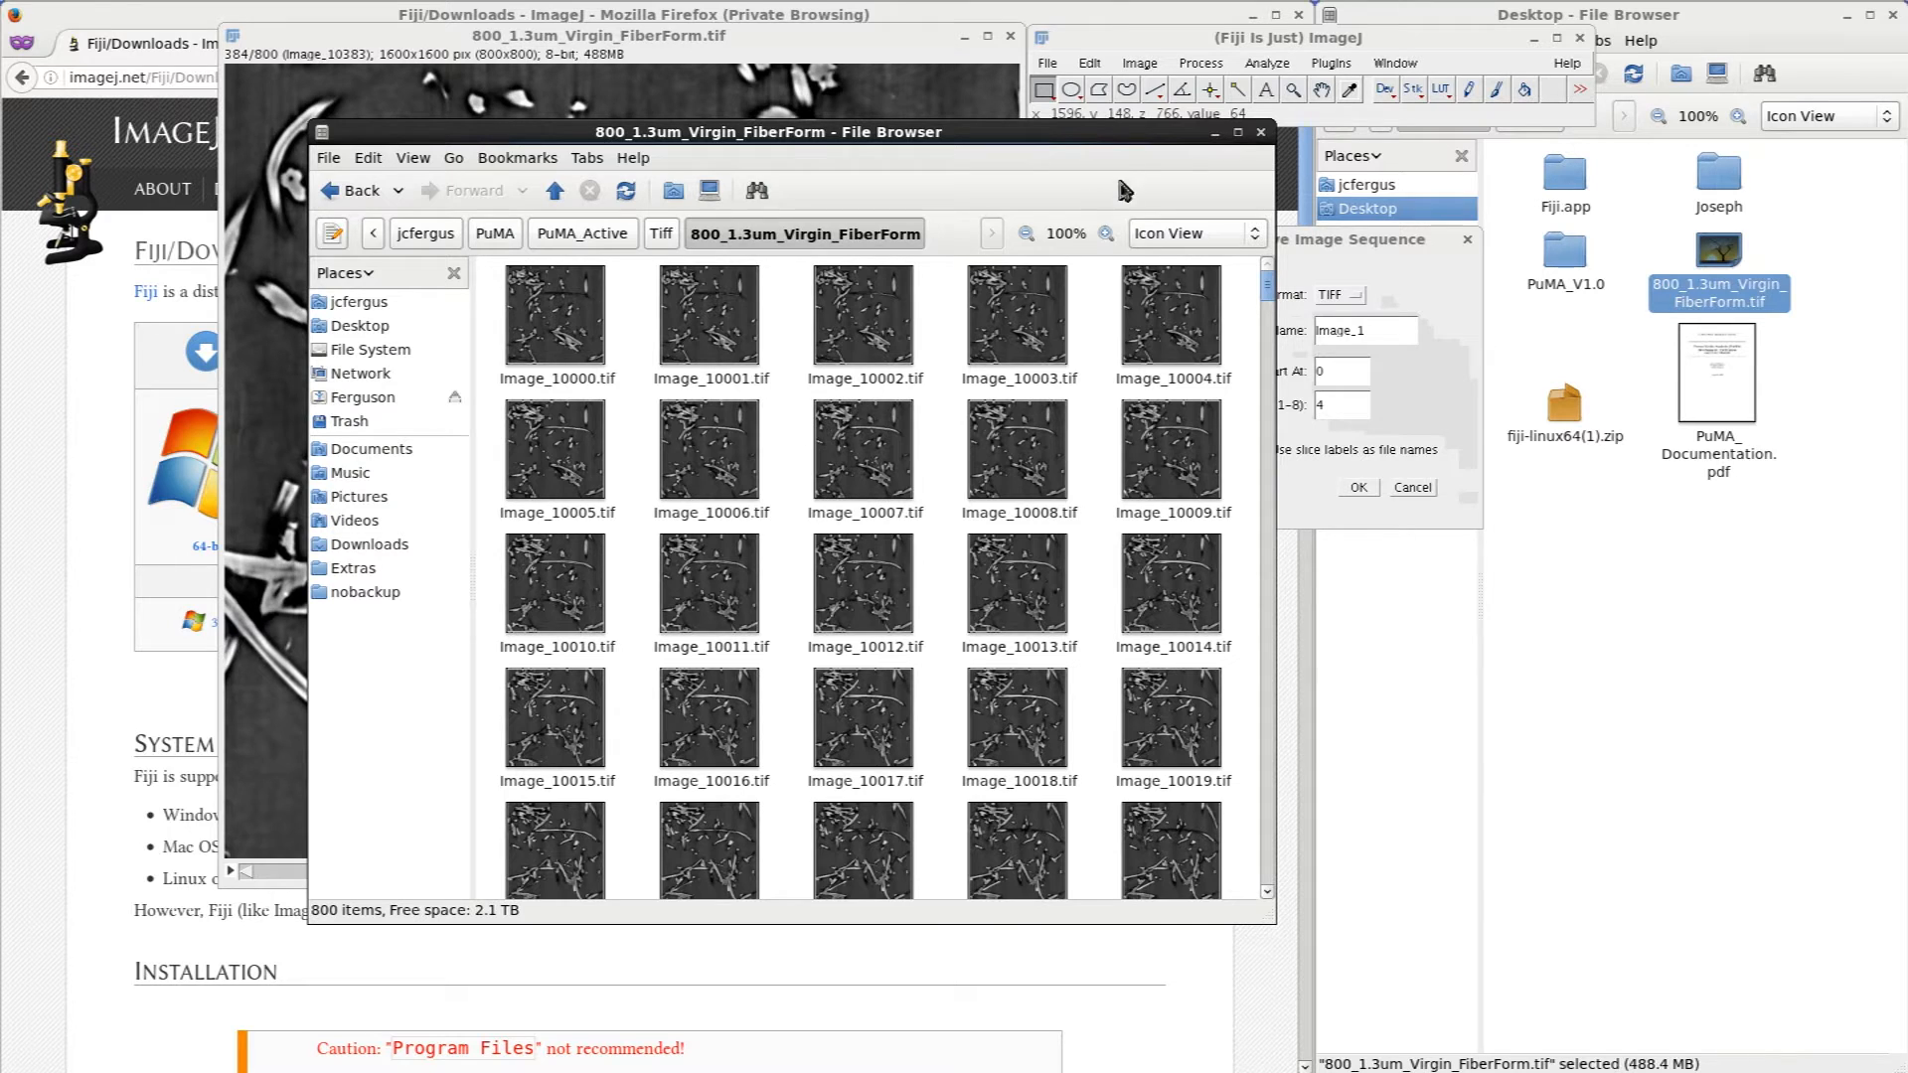
click(1262, 137)
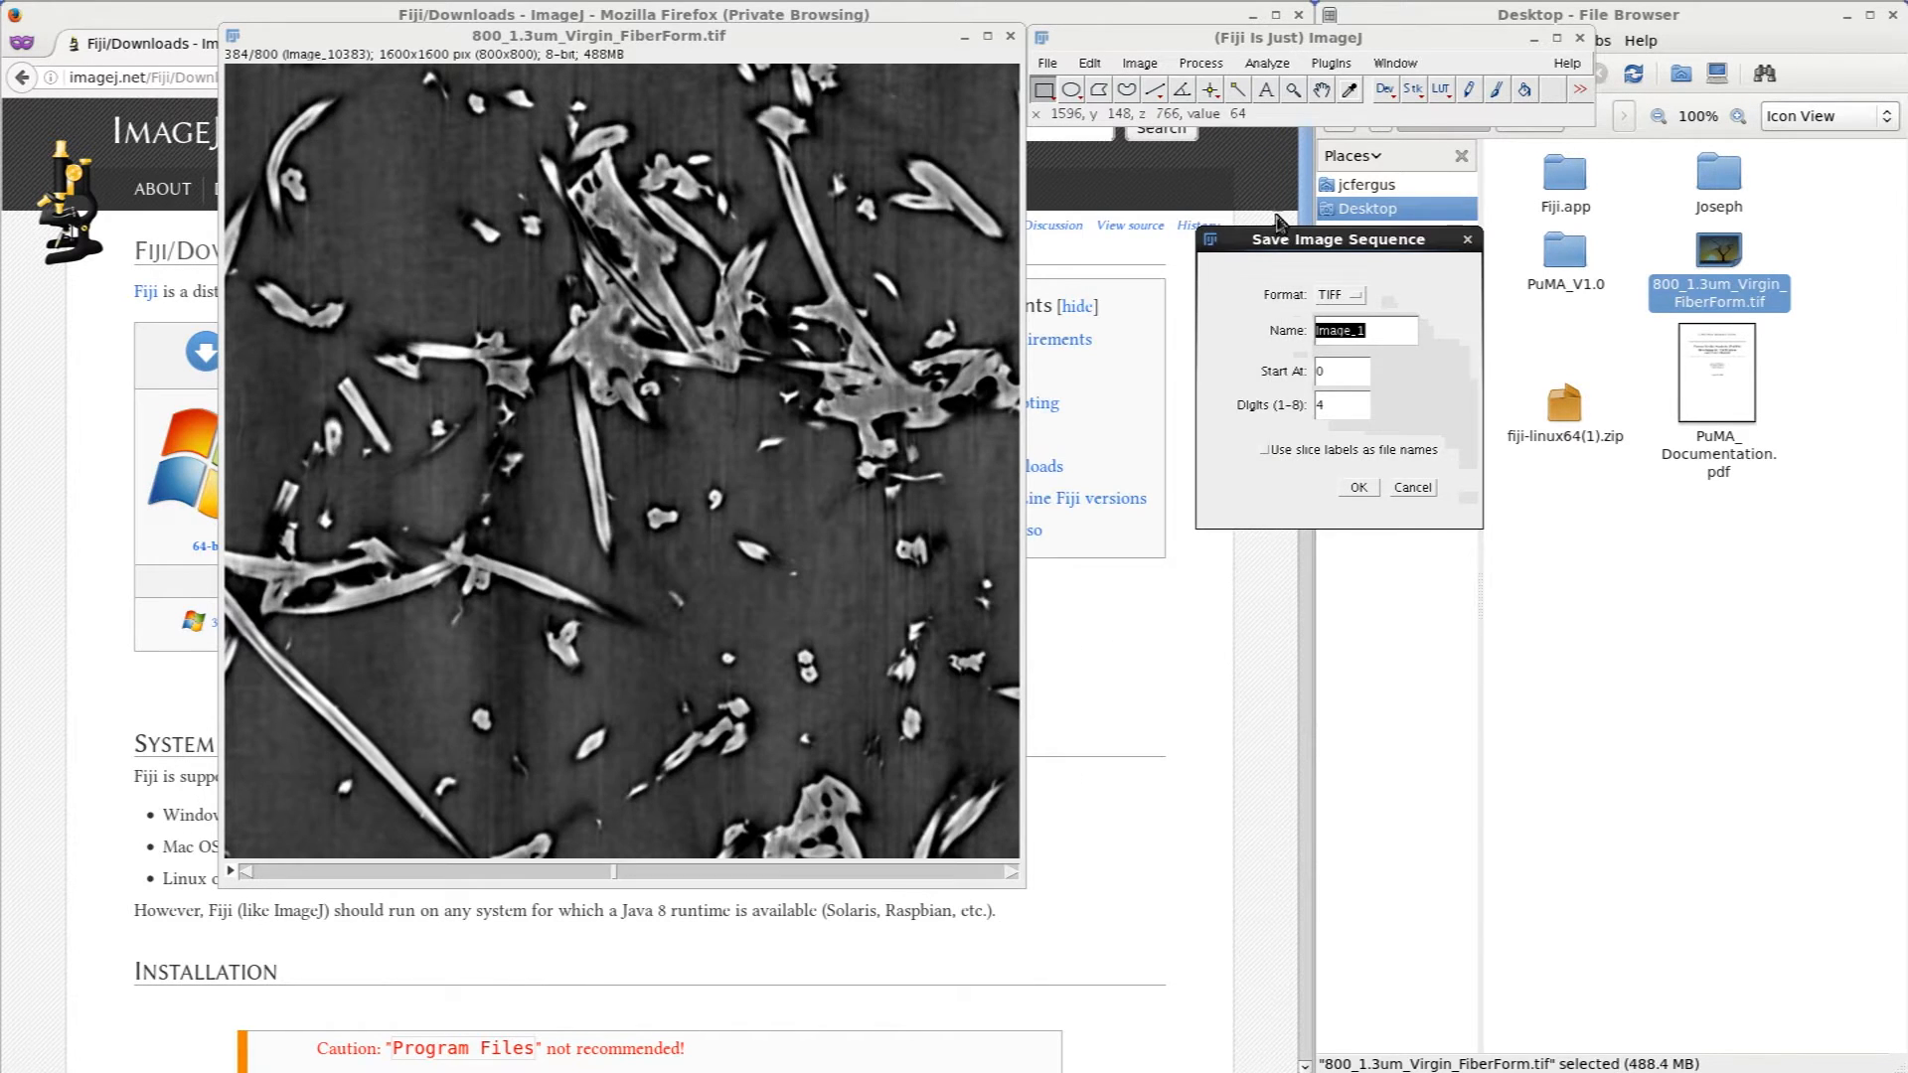
- Accept the sequence settings and save the TIFF images into Desktop/PuMA_V1.0/Tiff/800_1.3um_Virgin_FiberForm
drag(1283, 244, 1125, 221)
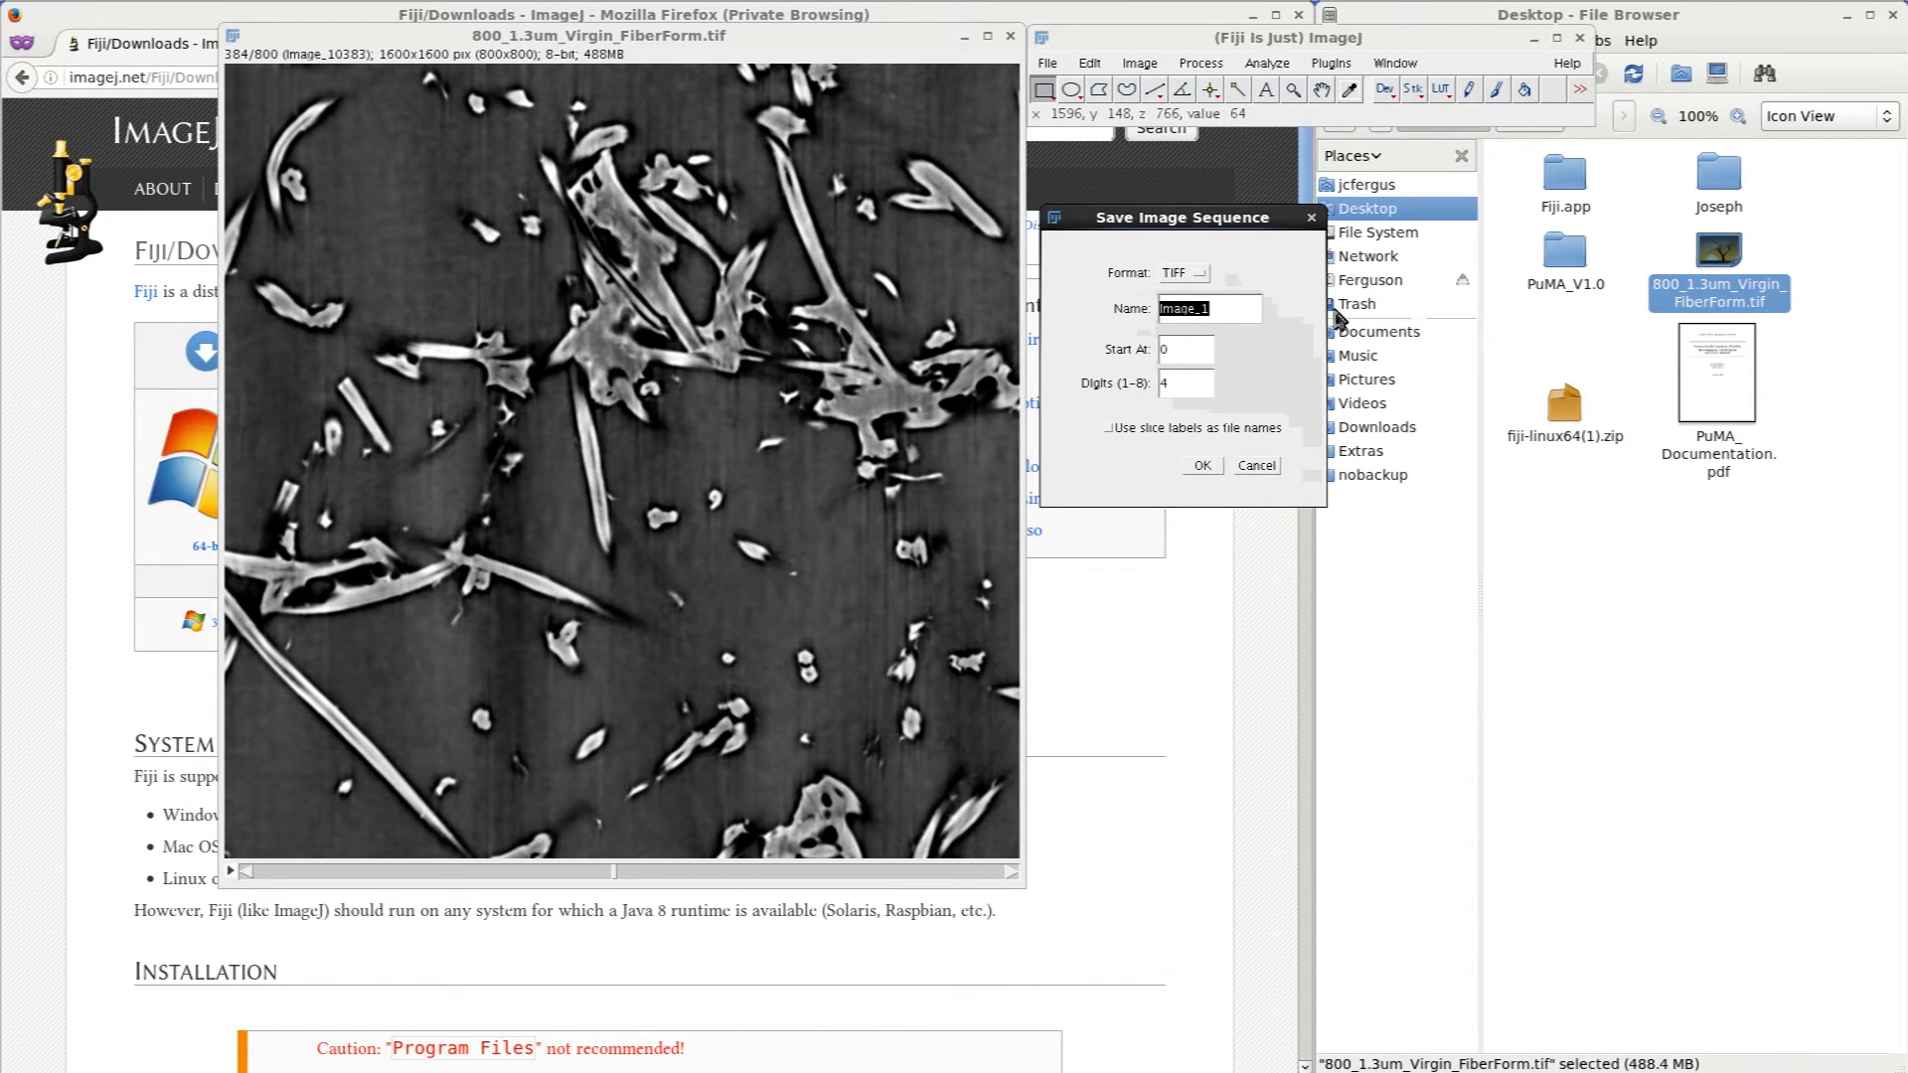
click(1234, 311)
click(1205, 467)
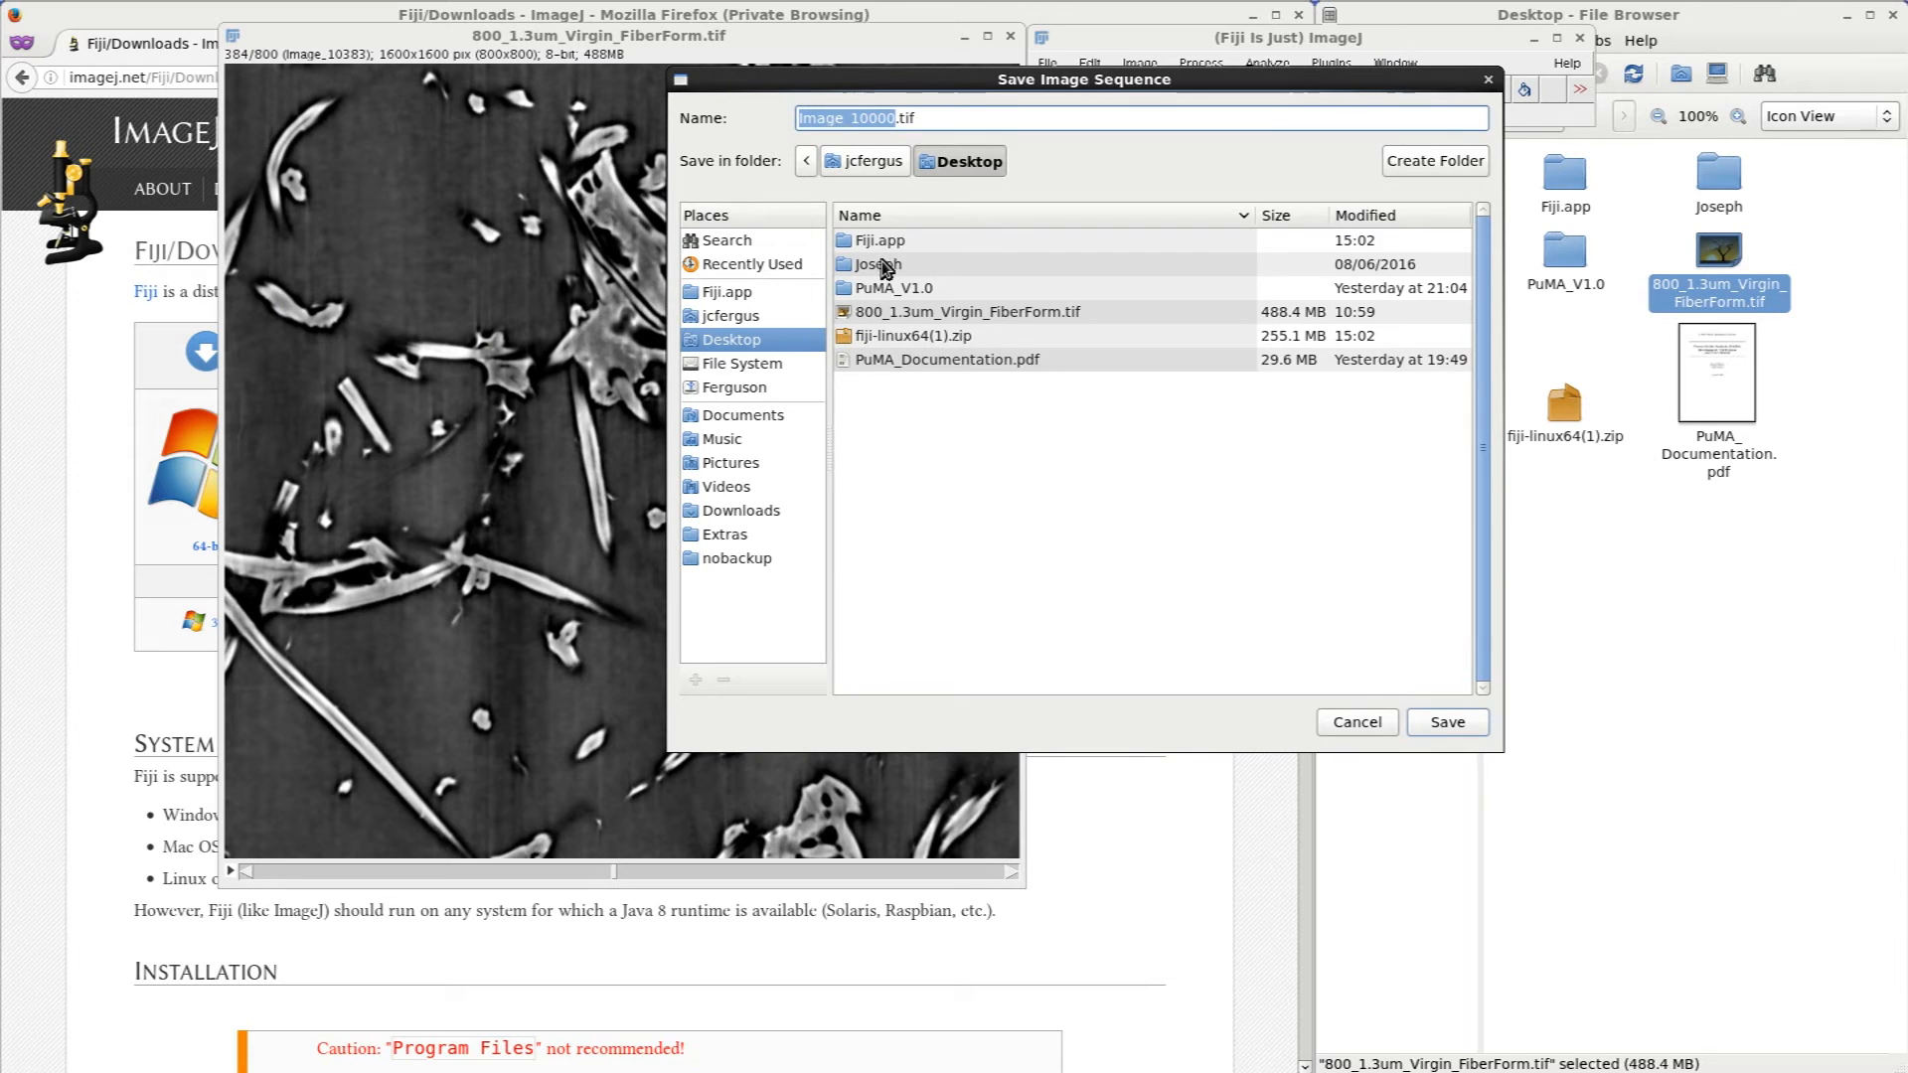
double_click(890, 289)
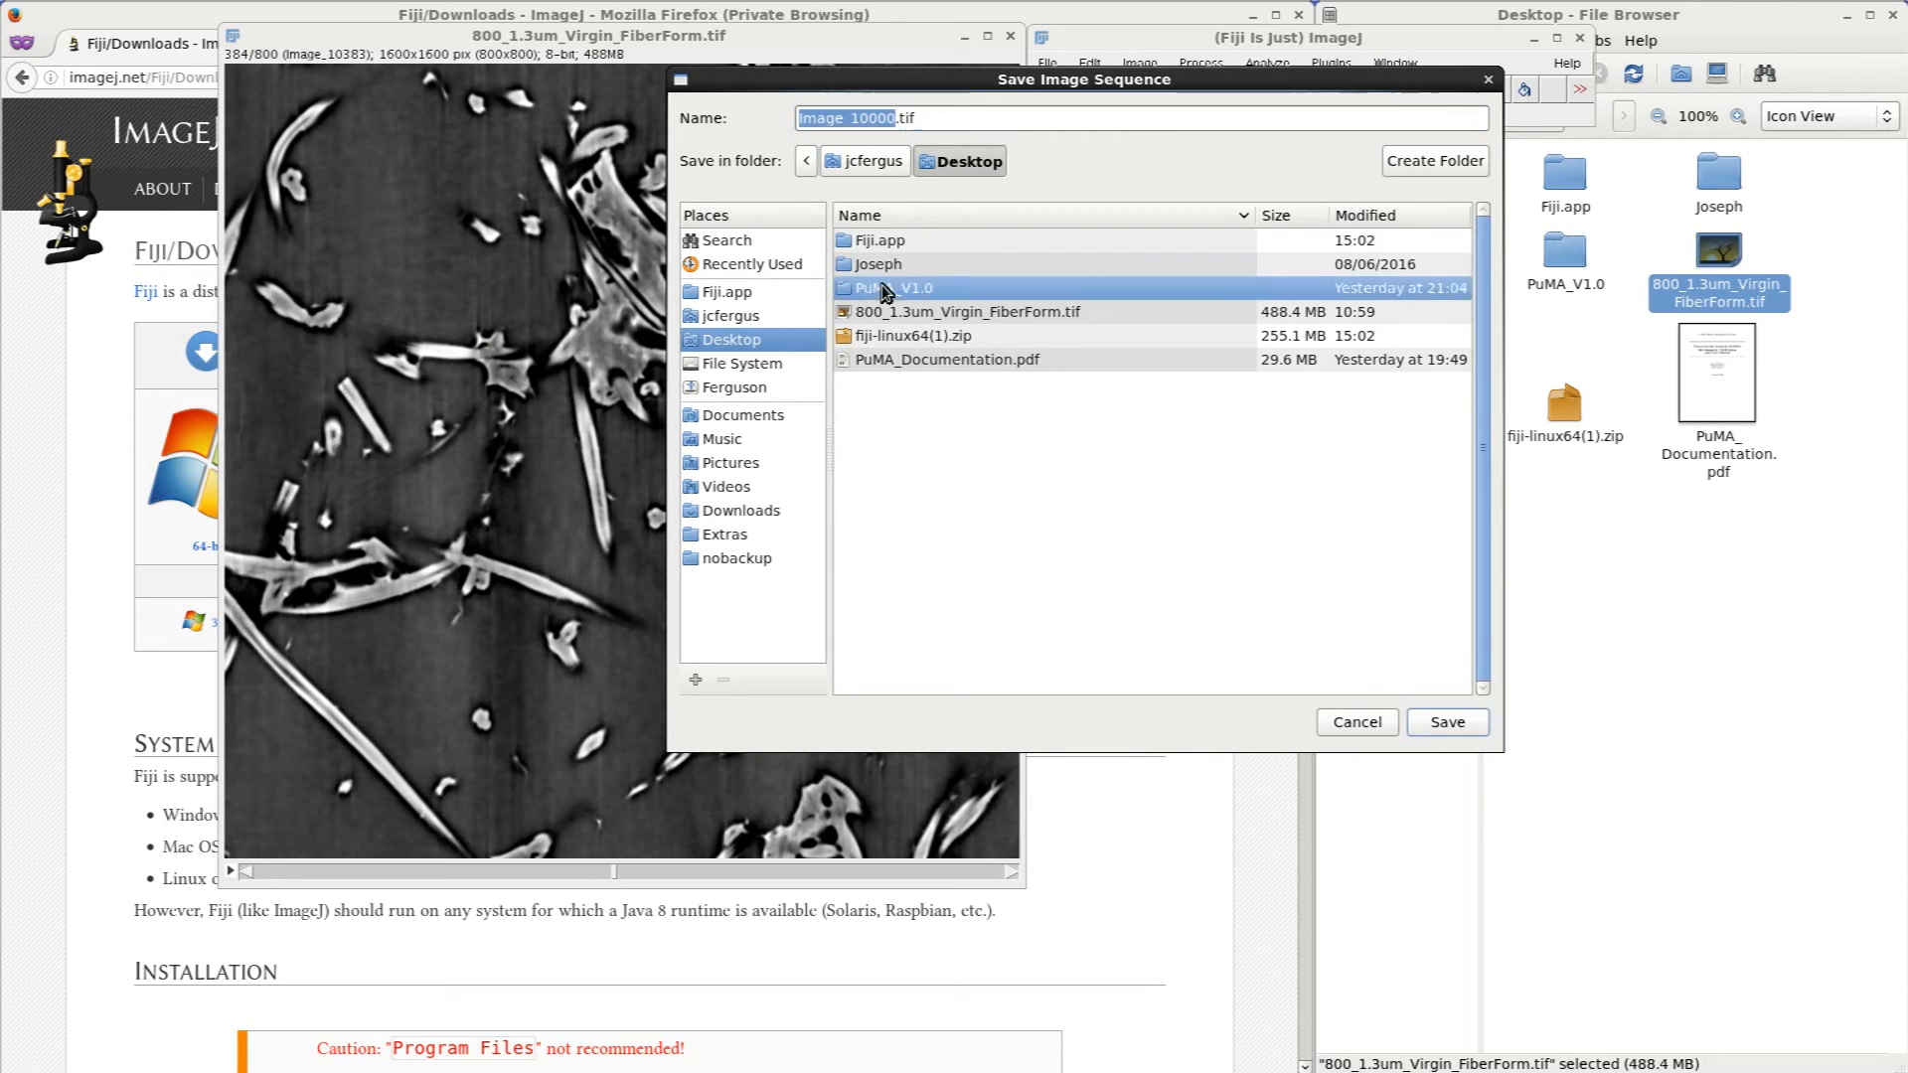
double_click(890, 357)
double_click(894, 242)
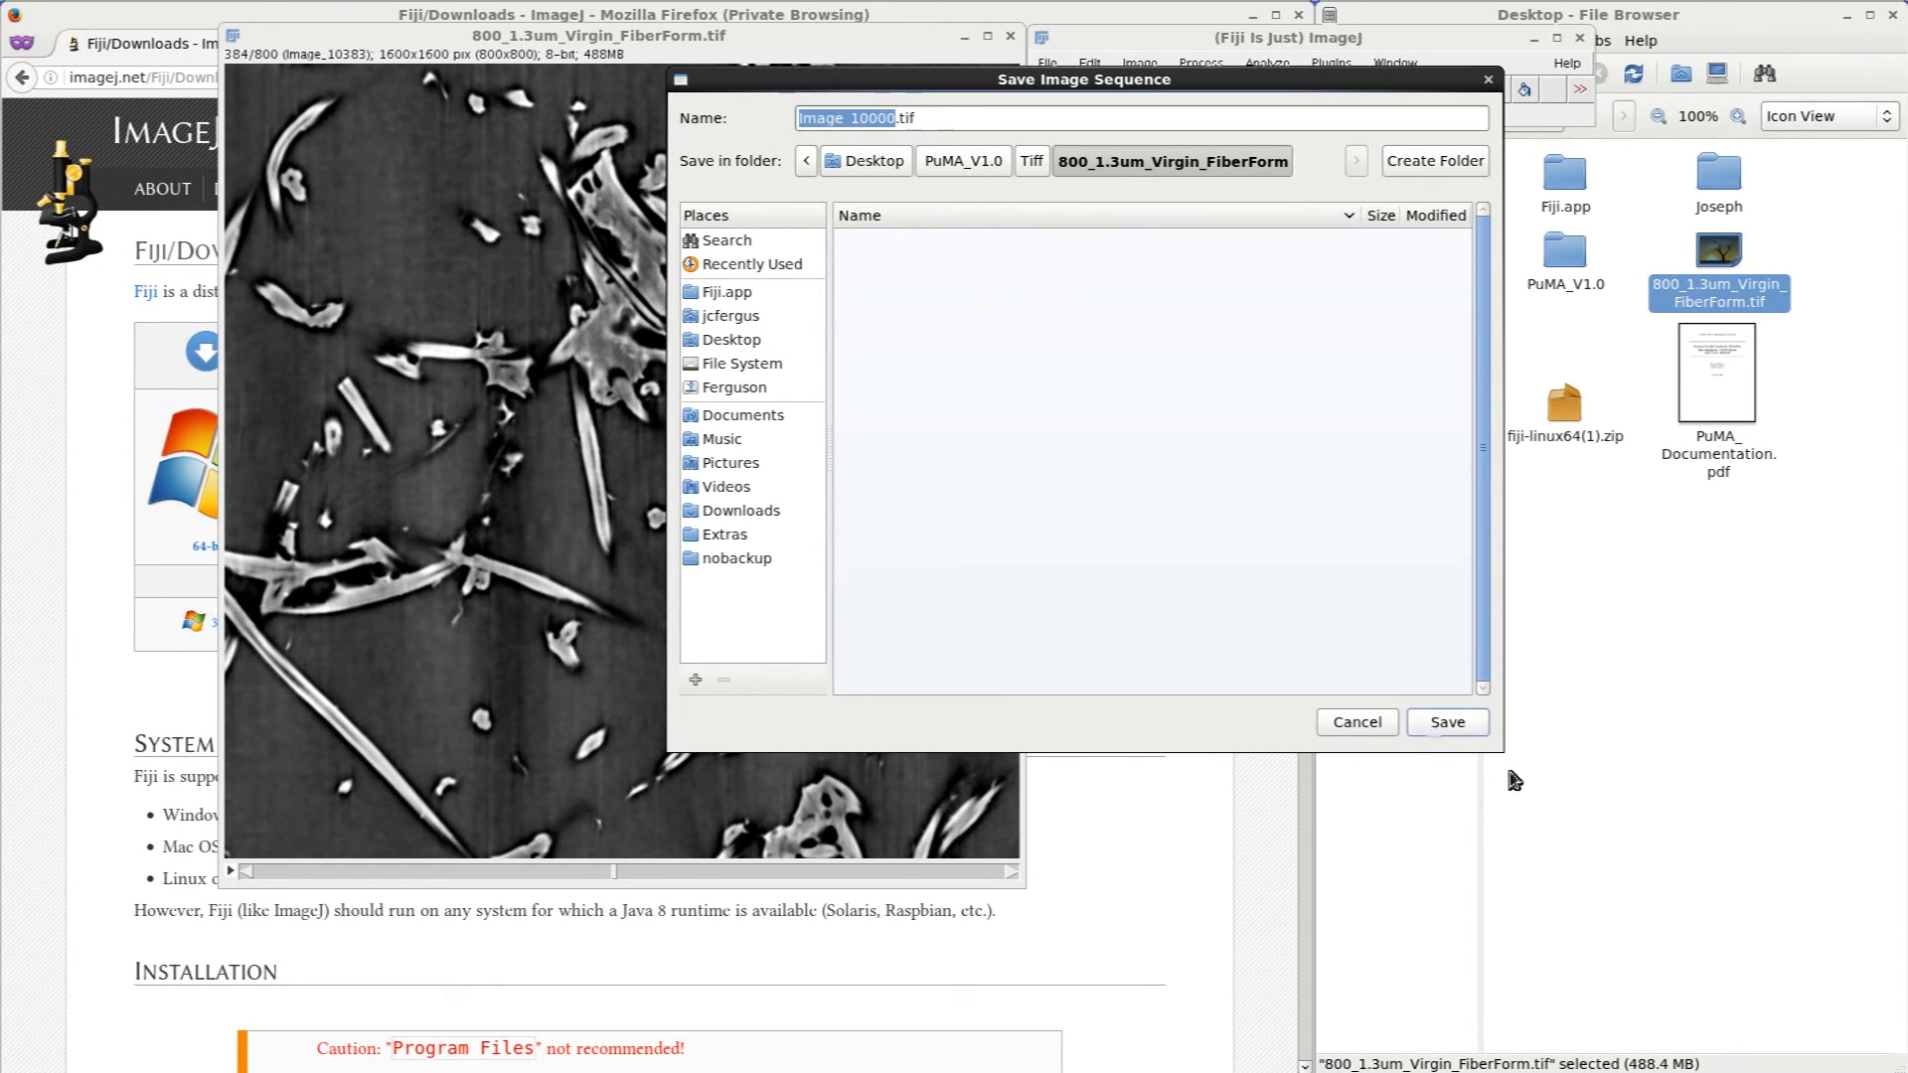
click(1443, 729)
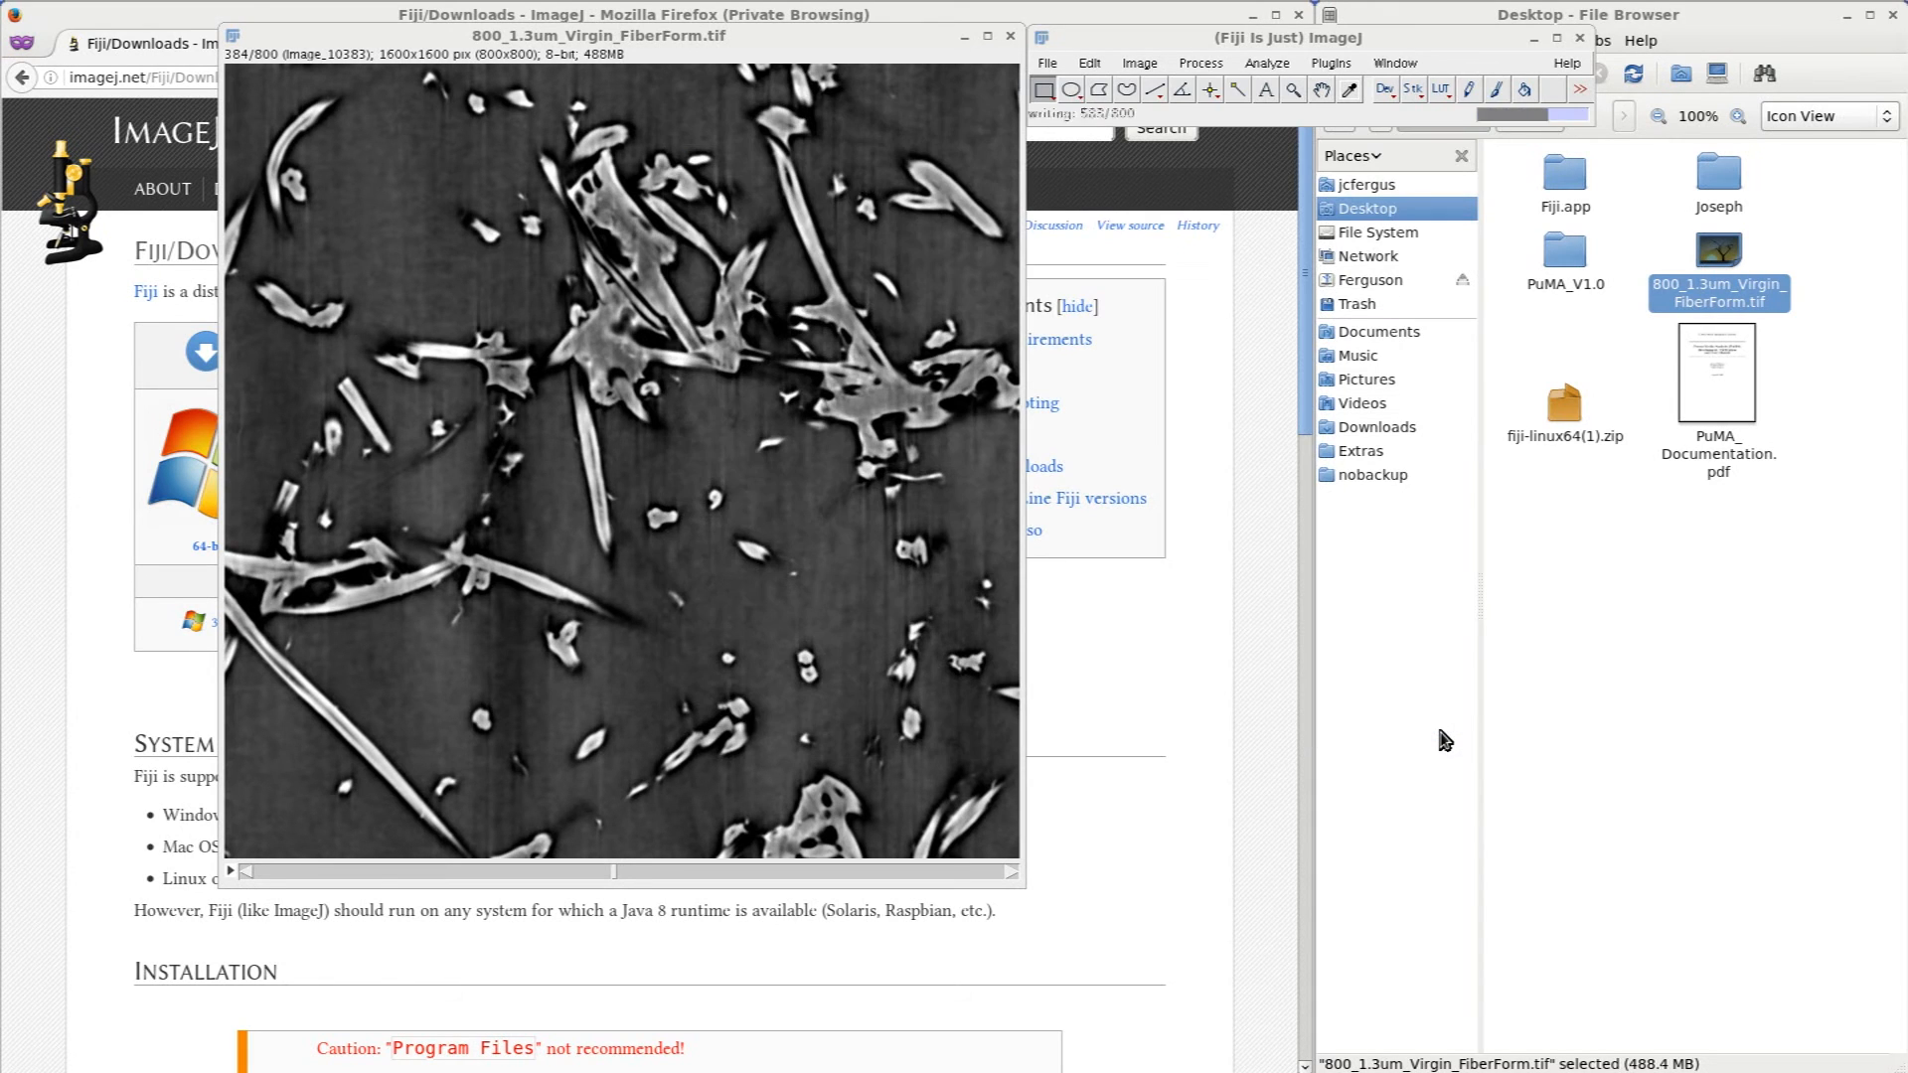